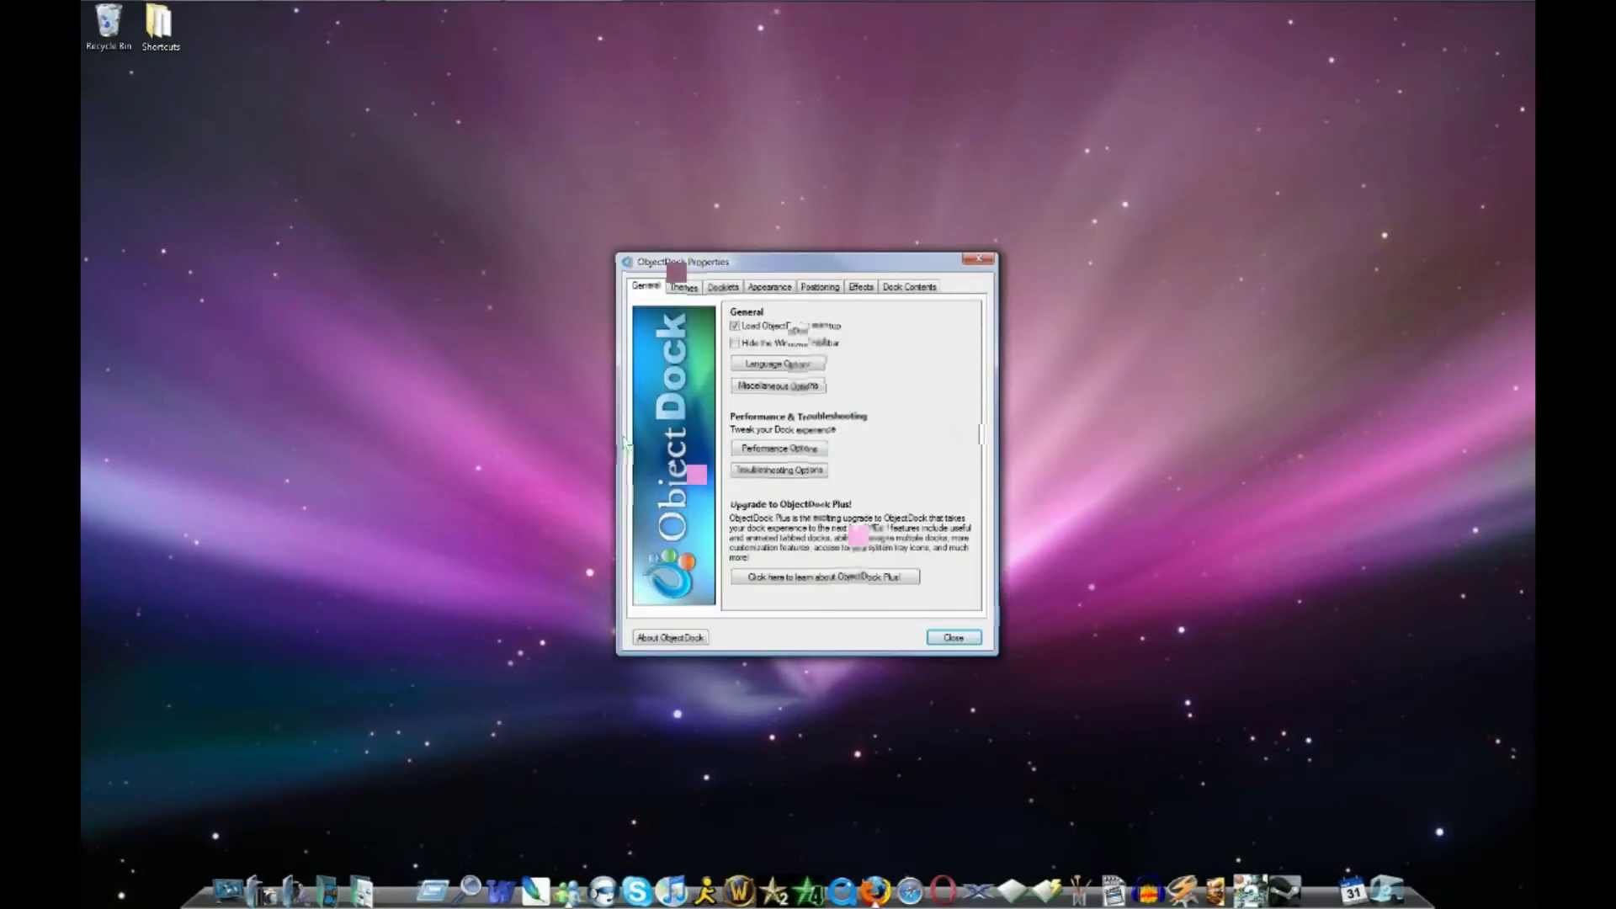
Step: Open Dock Settings and browse Themes, Docklets, Appearance, Positioning, Effects, ending on Dock Contents
right_click(1320, 901)
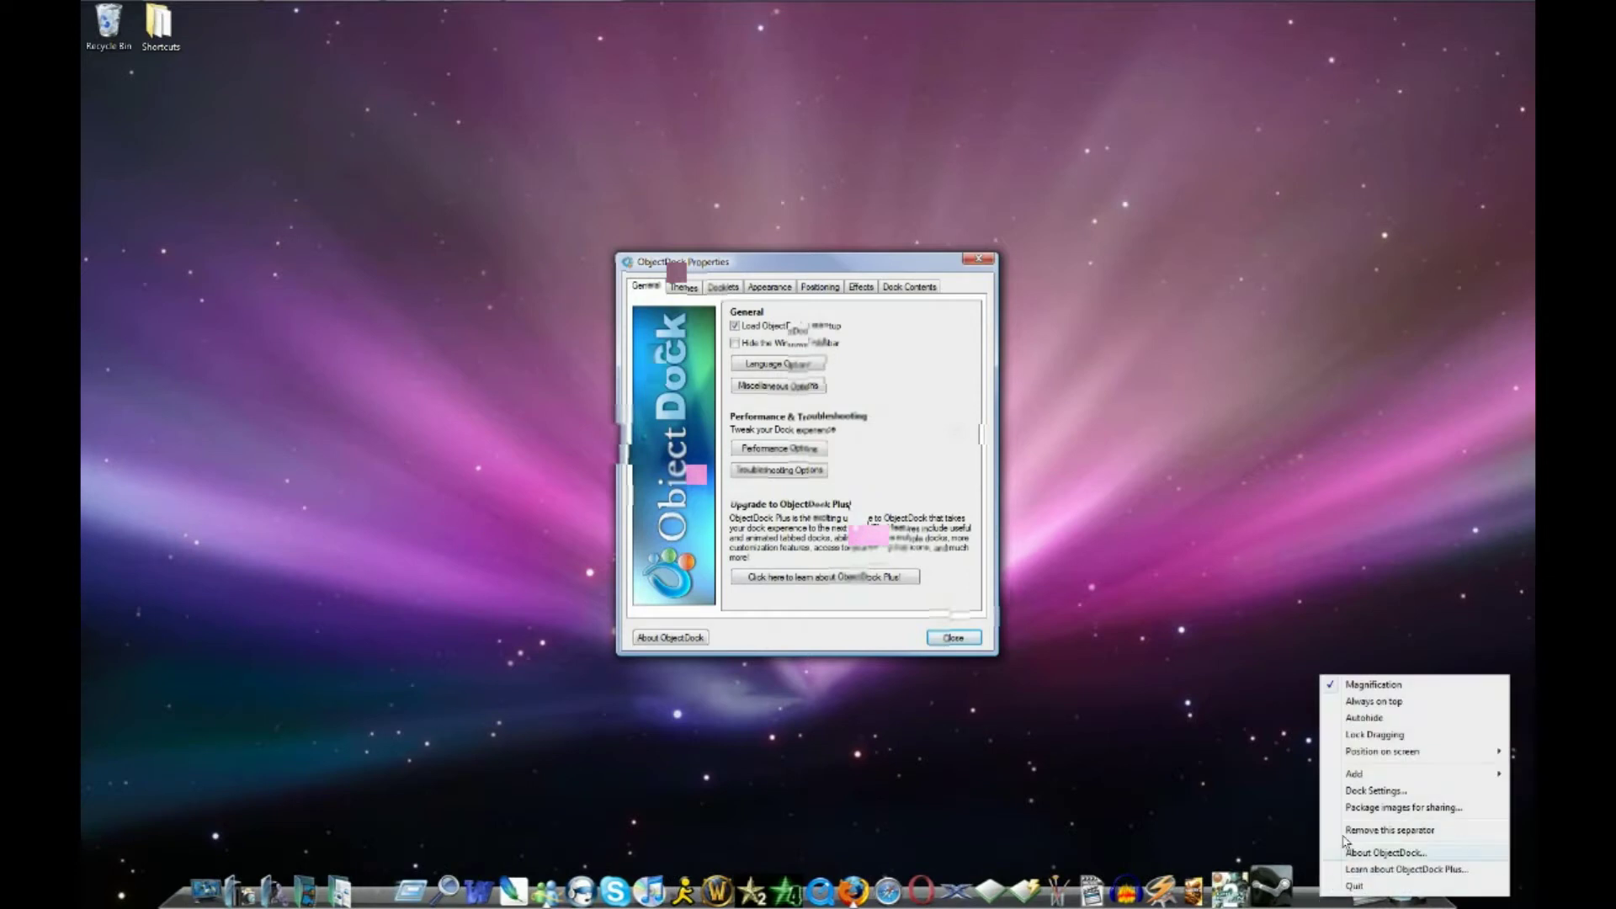
left_click(1375, 790)
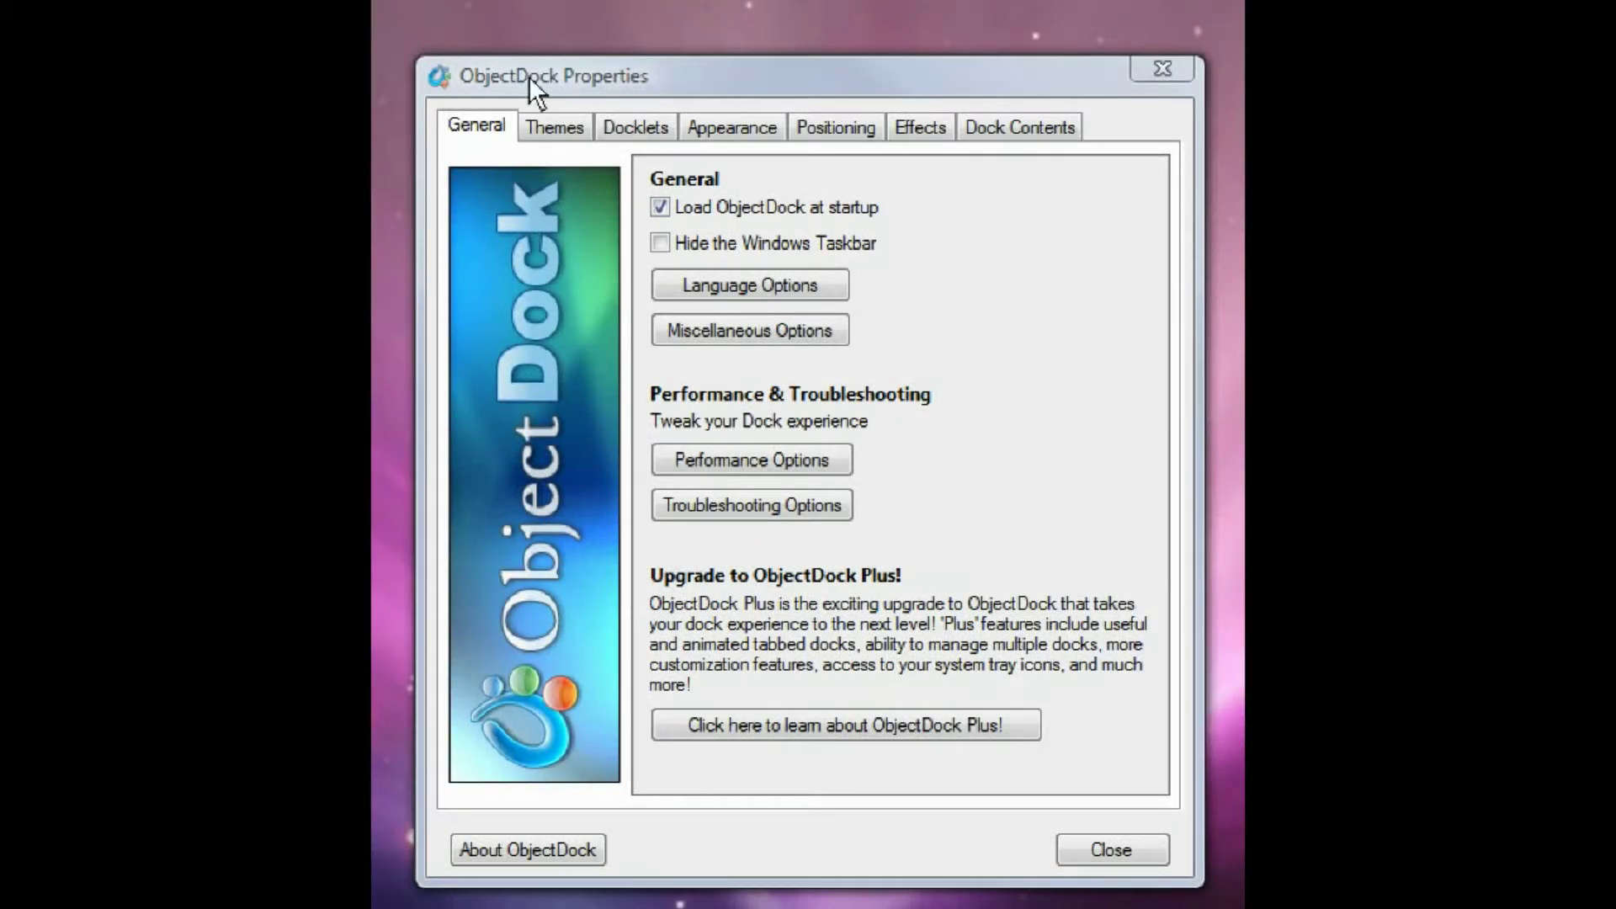
left_click(559, 125)
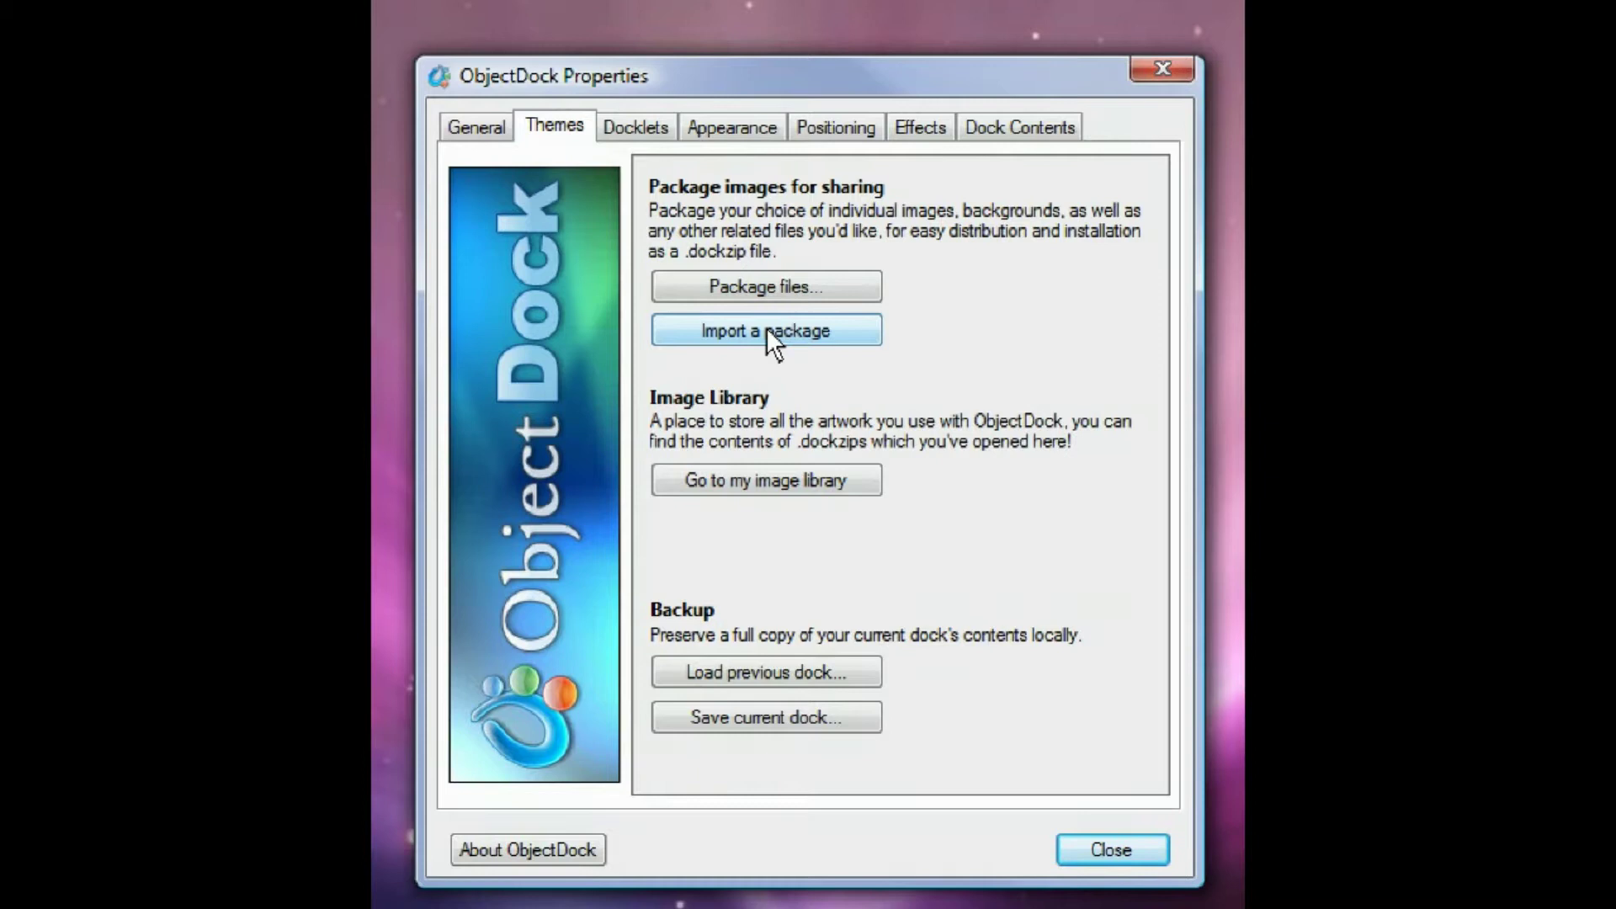
left_click(635, 131)
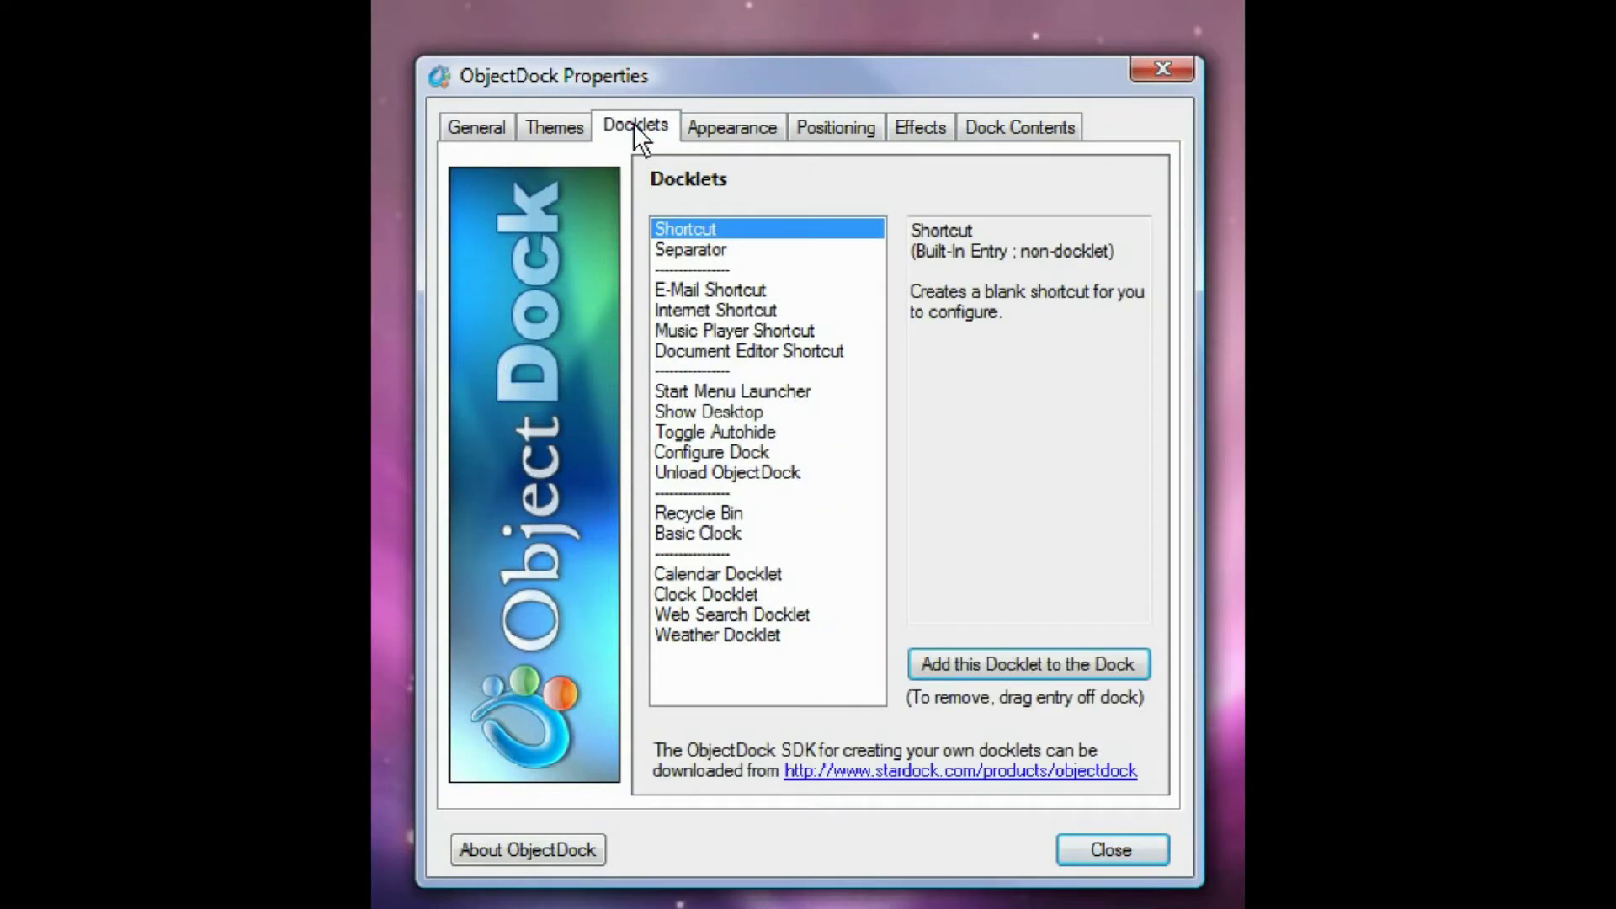
left_click(695, 289)
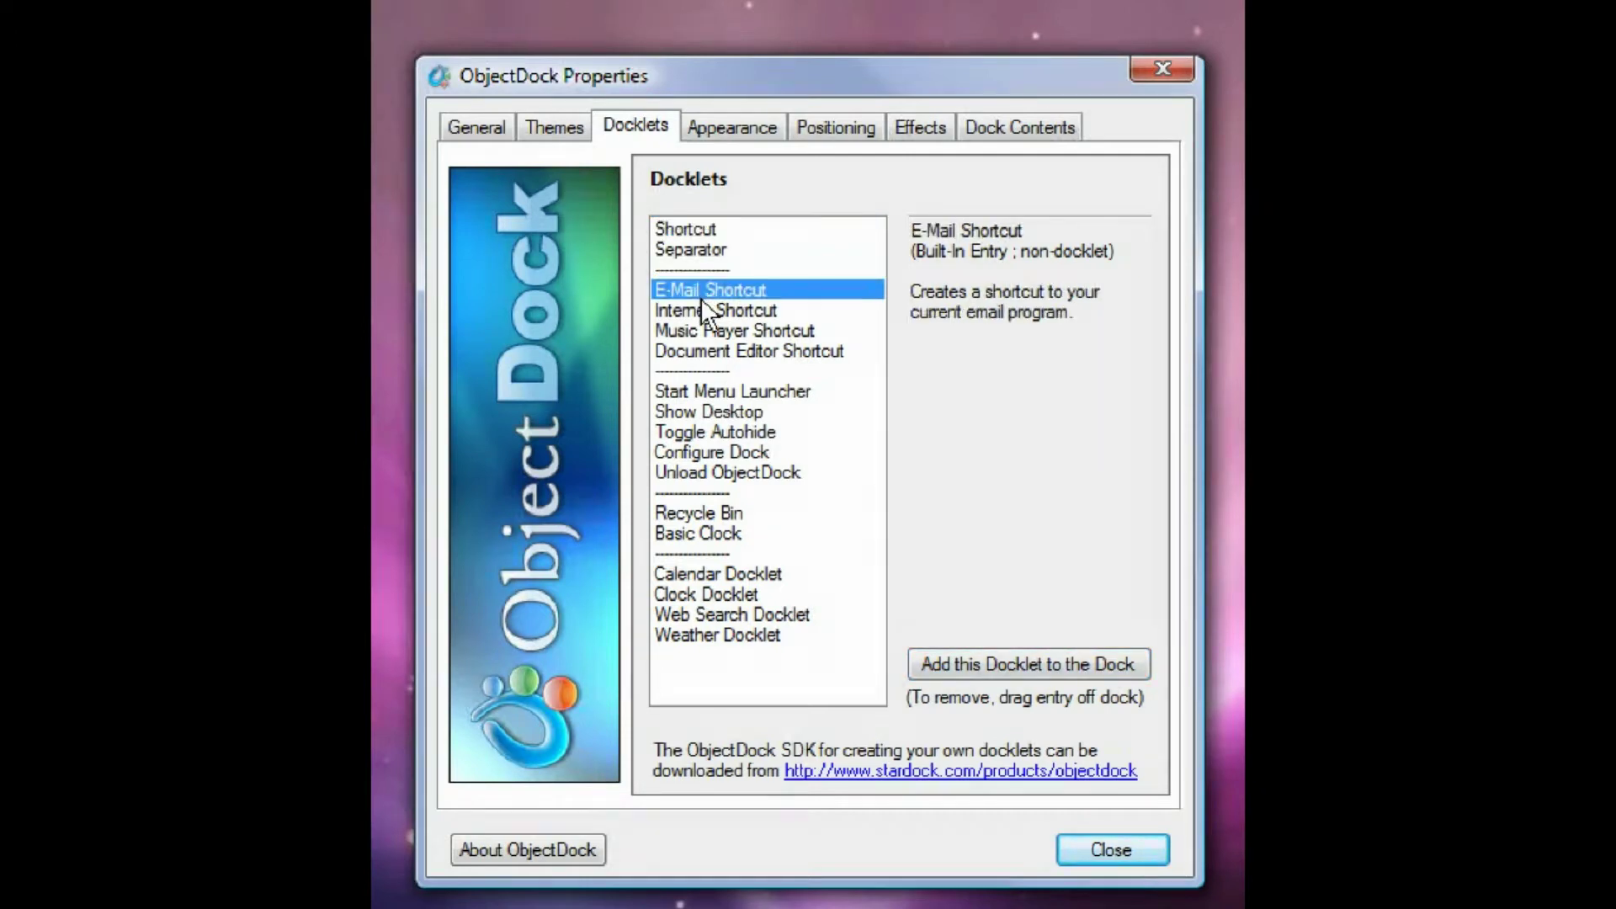
left_click(724, 270)
left_click(724, 128)
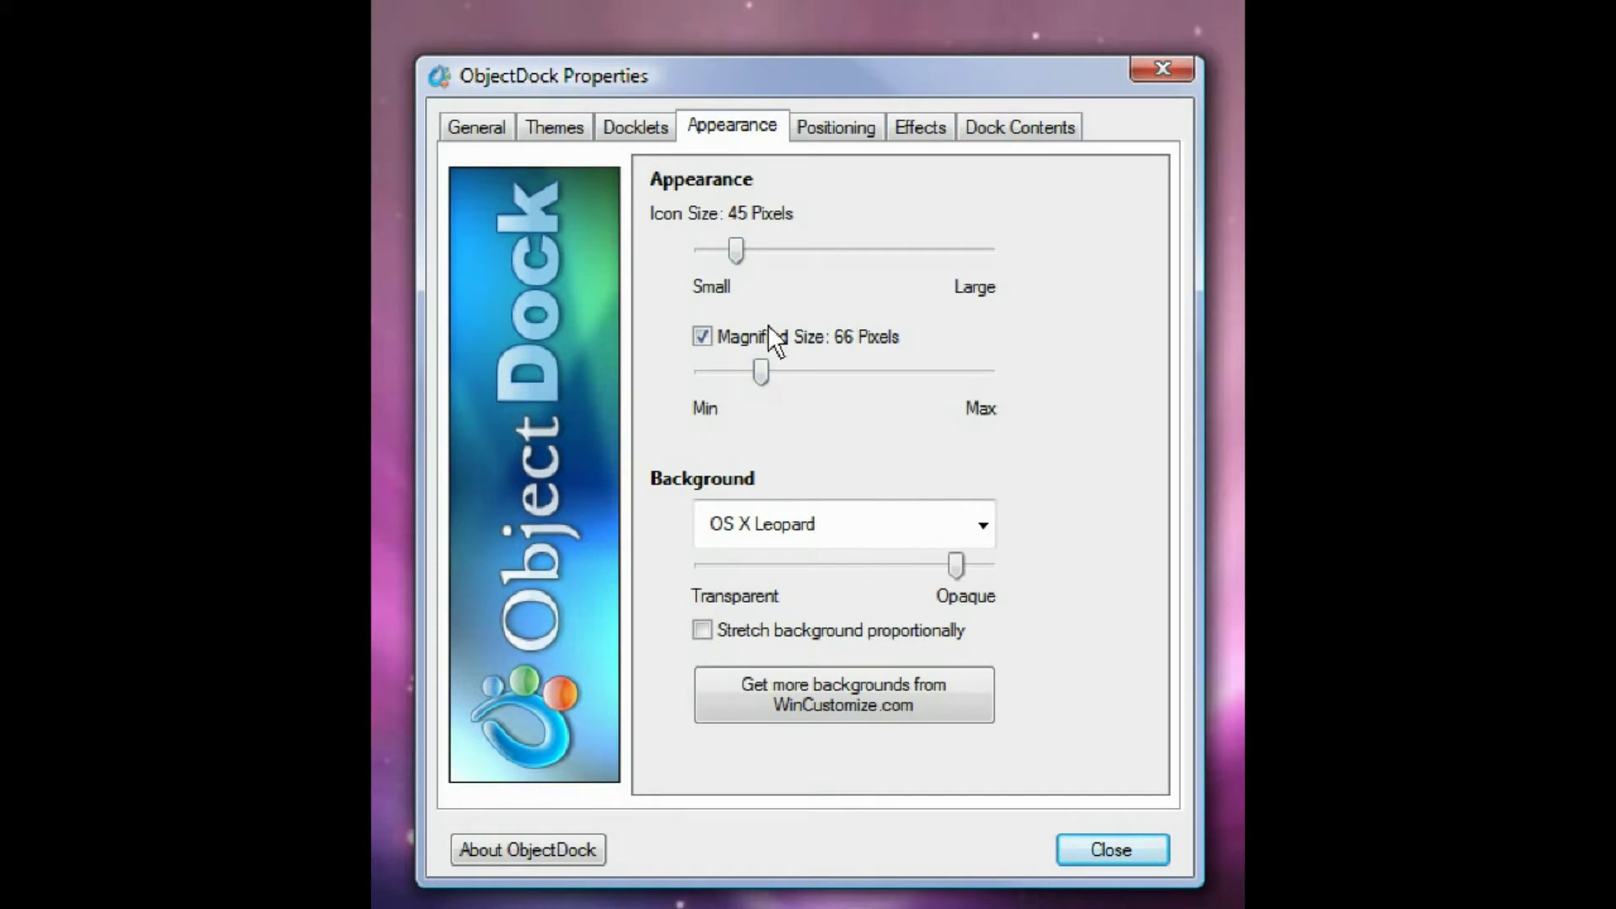
left_click(855, 125)
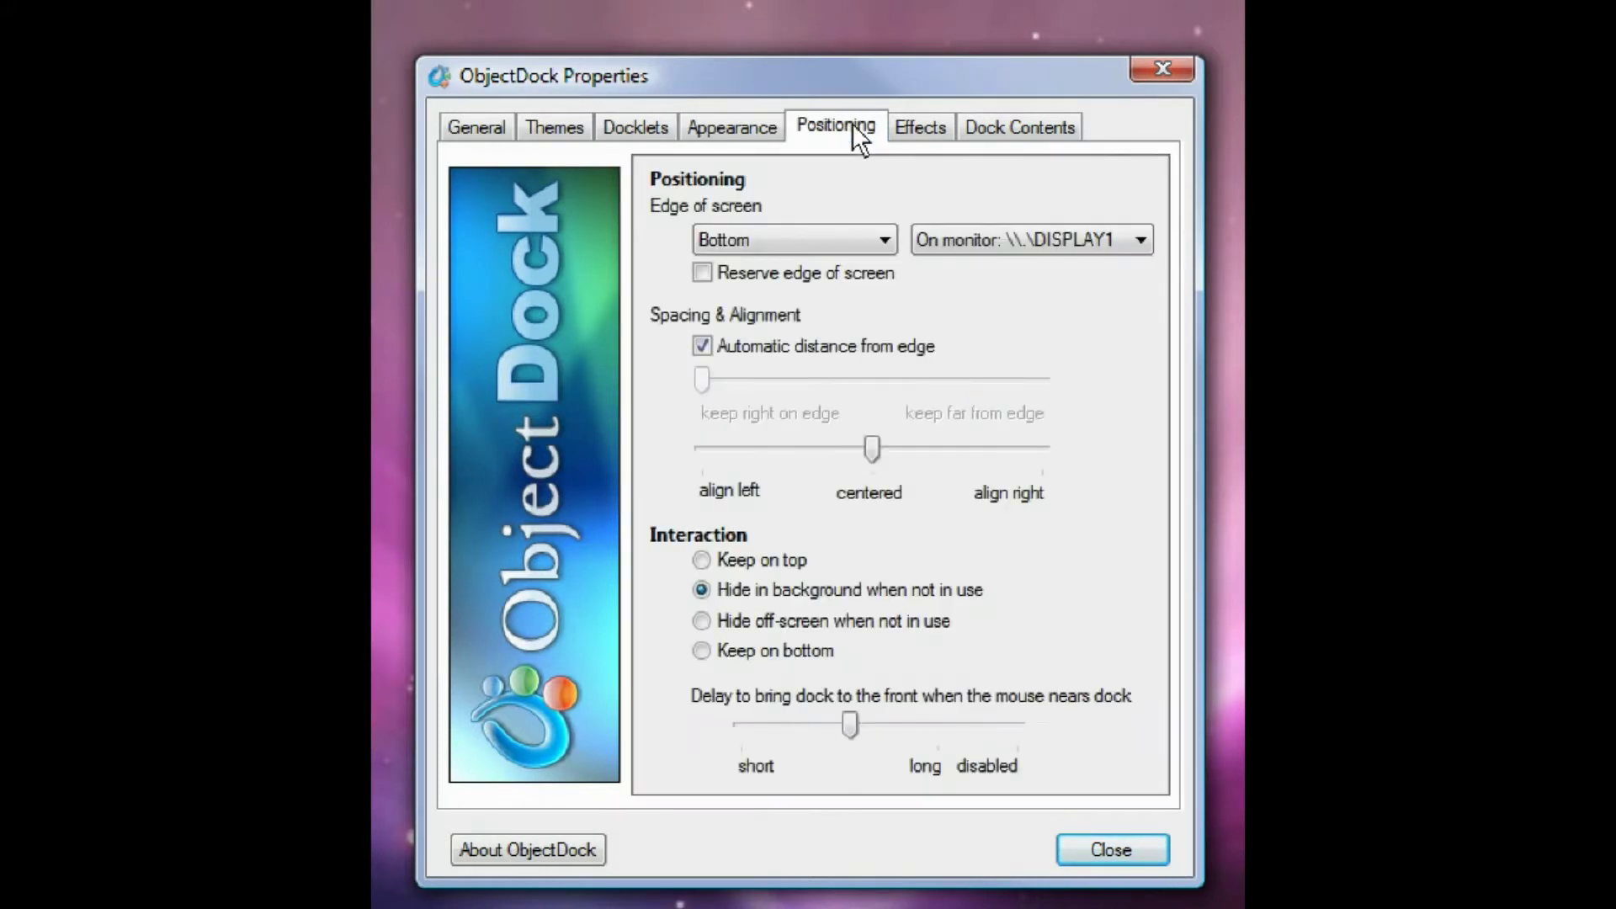
left_click(909, 122)
left_click(986, 129)
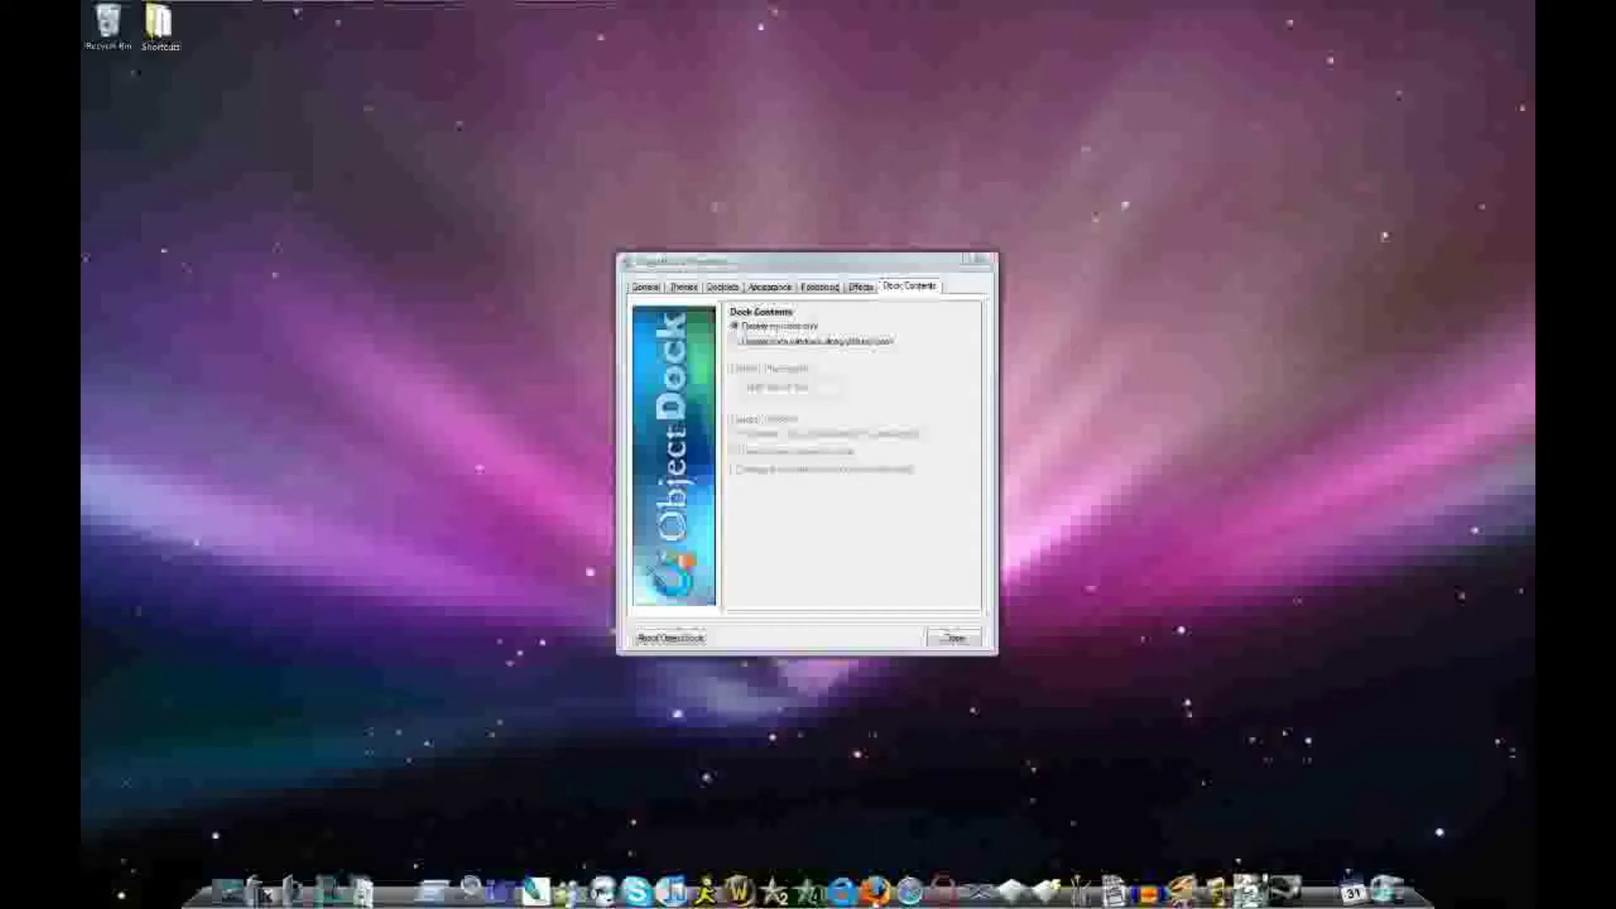
Step: Set the dock icon size to 44 pixels on the Appearance page
left_click(766, 289)
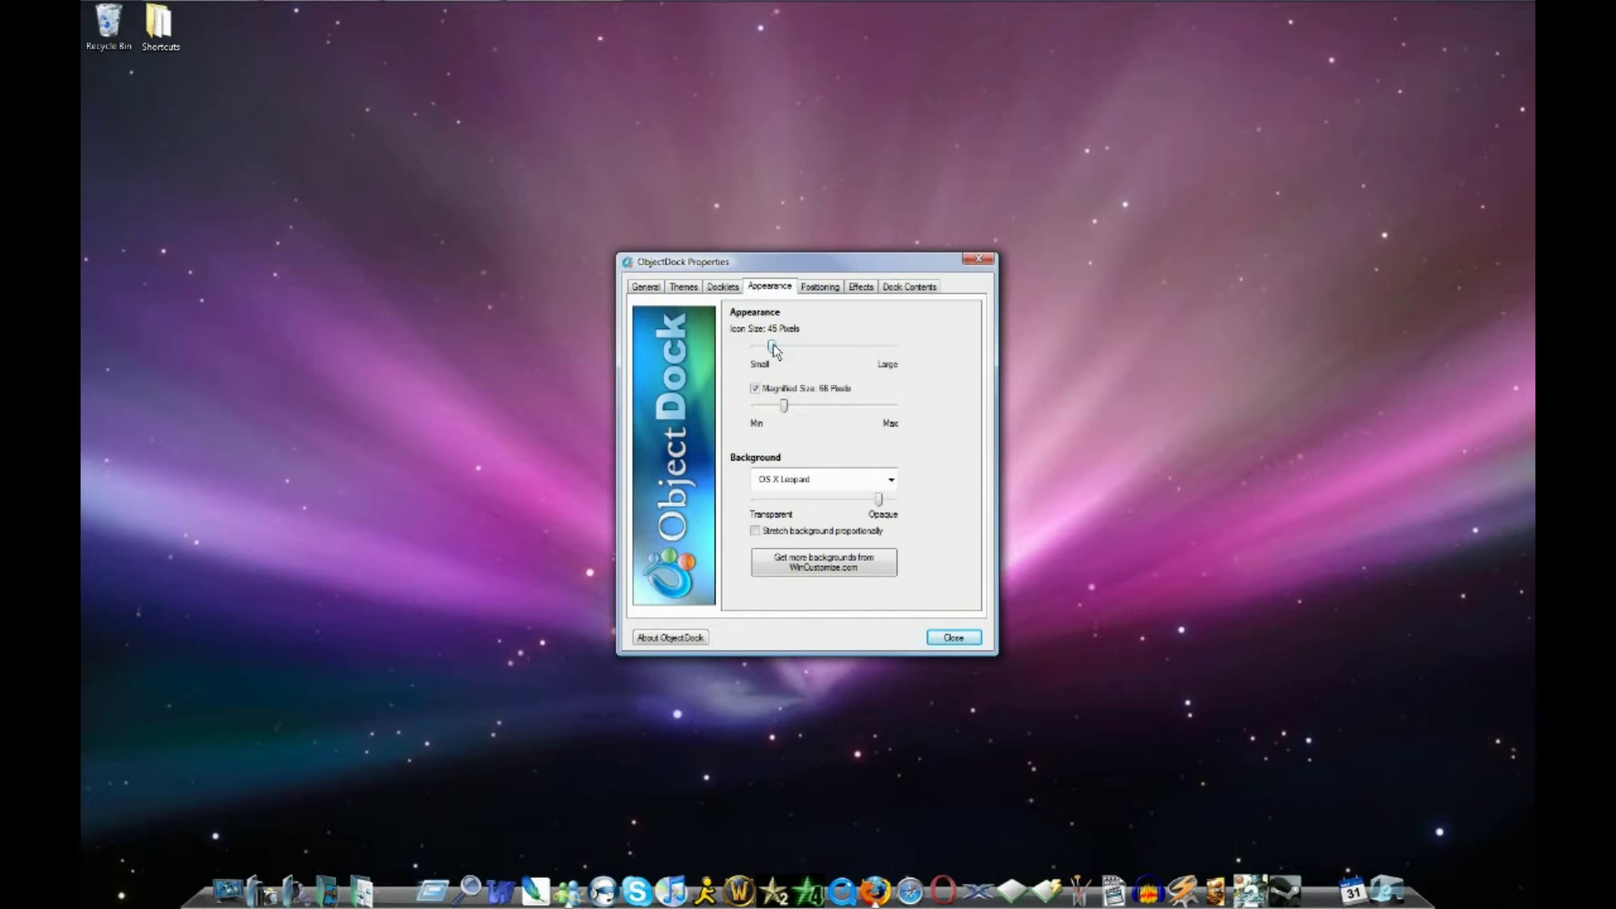
left_click_drag(775, 349, 743, 362)
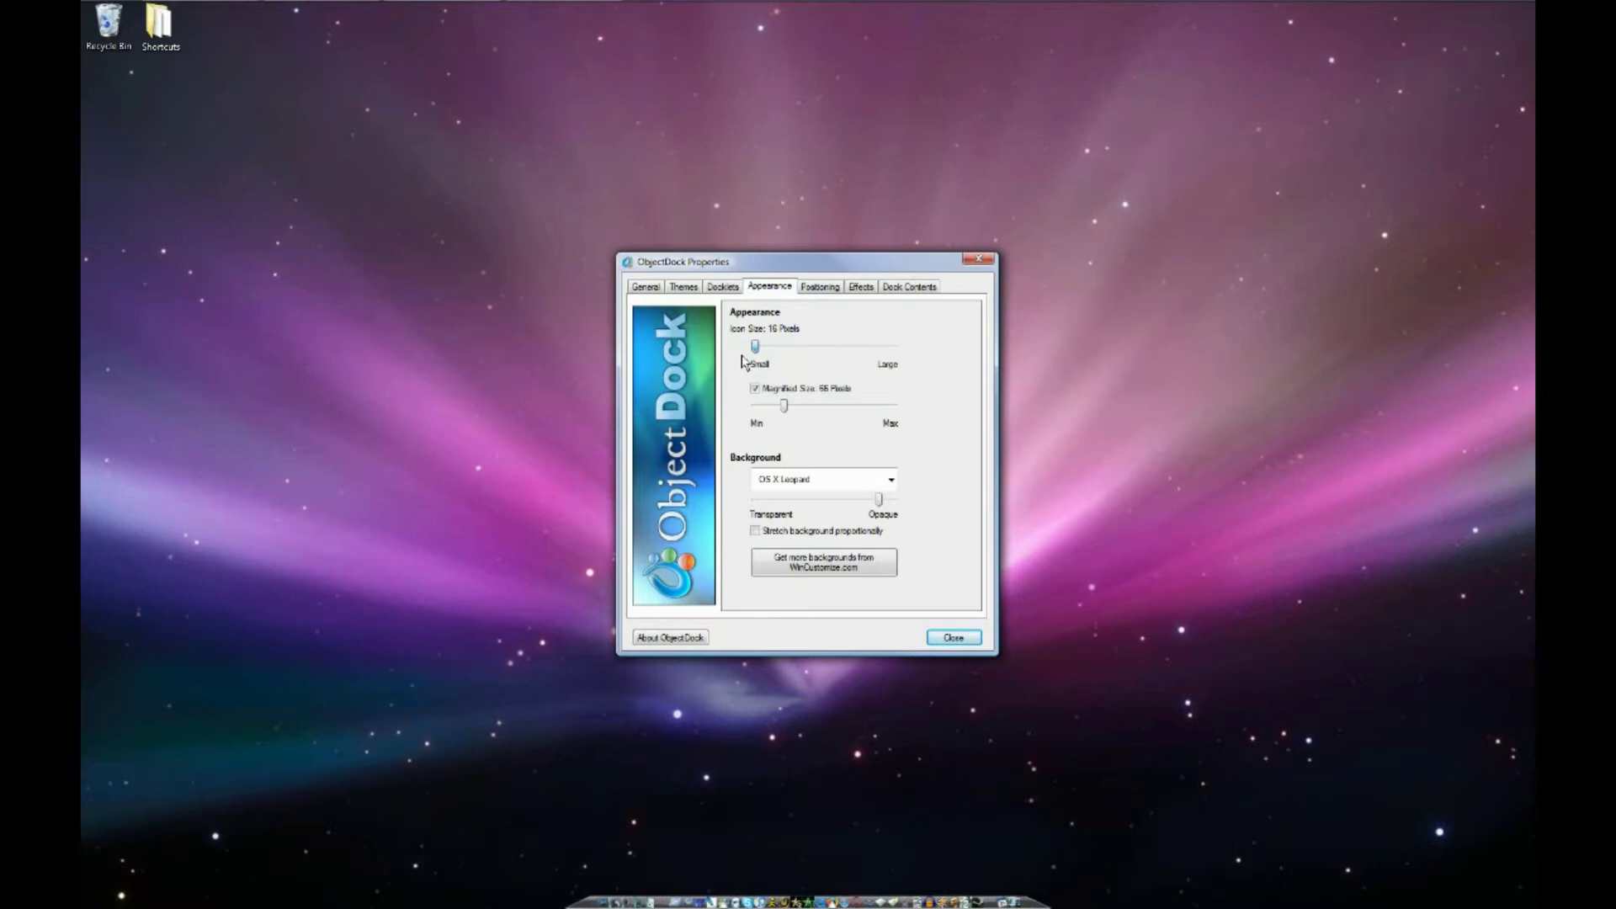
left_click_drag(767, 357, 850, 411)
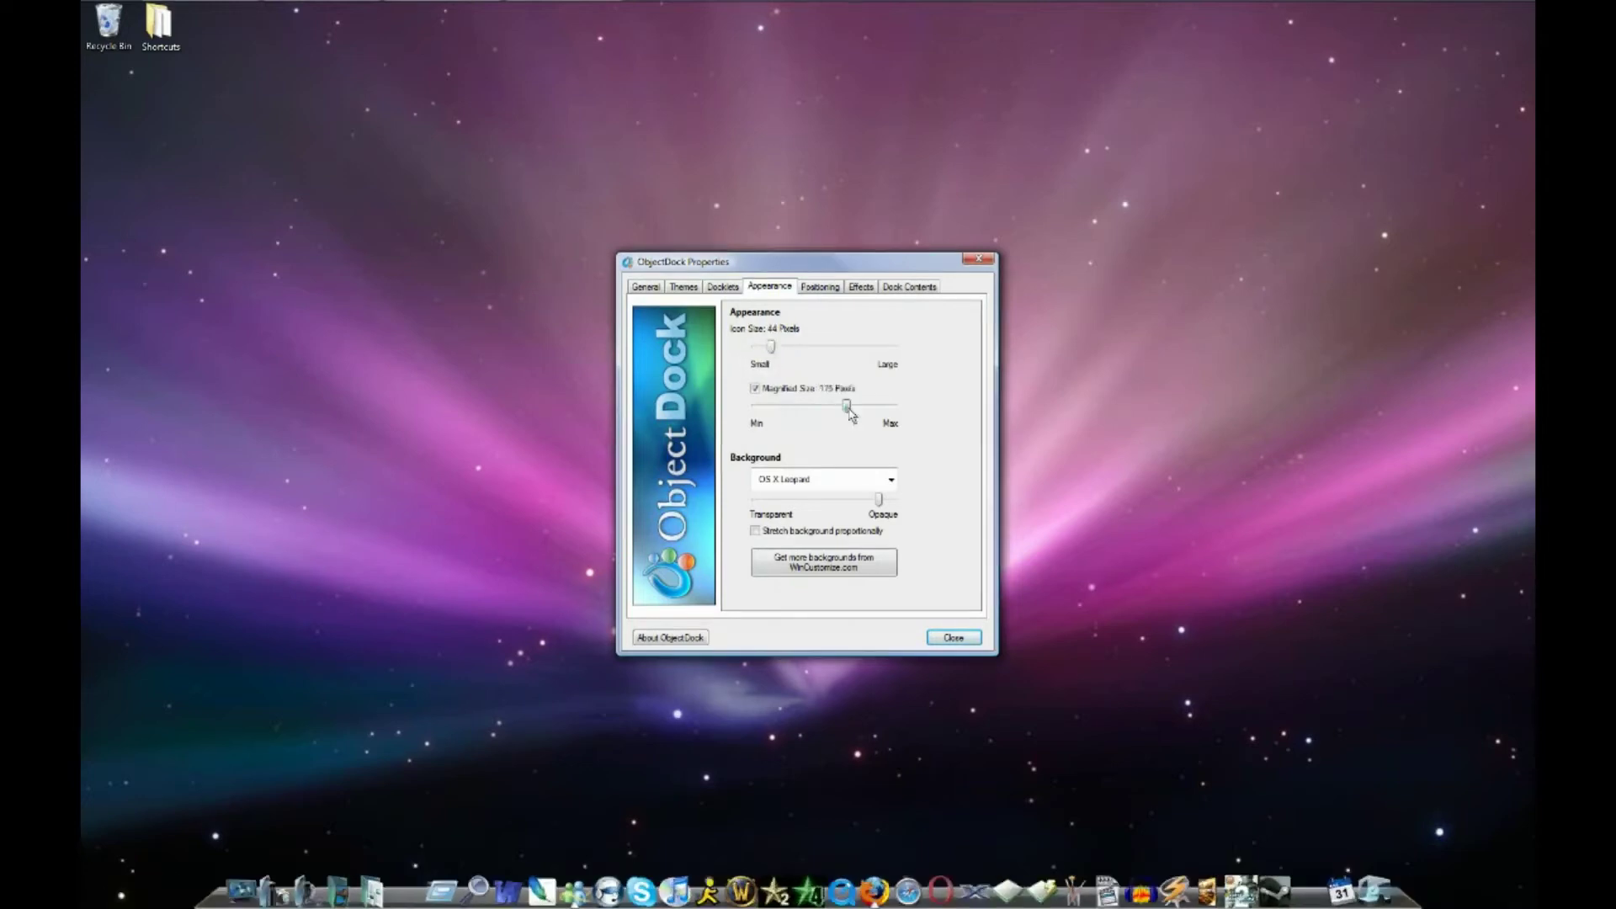
left_click_drag(779, 360, 776, 362)
Step: Toggle magnification off and back on, and set the magnified size to 62 pixels
left_click(755, 389)
left_click(756, 389)
left_click_drag(793, 411, 853, 409)
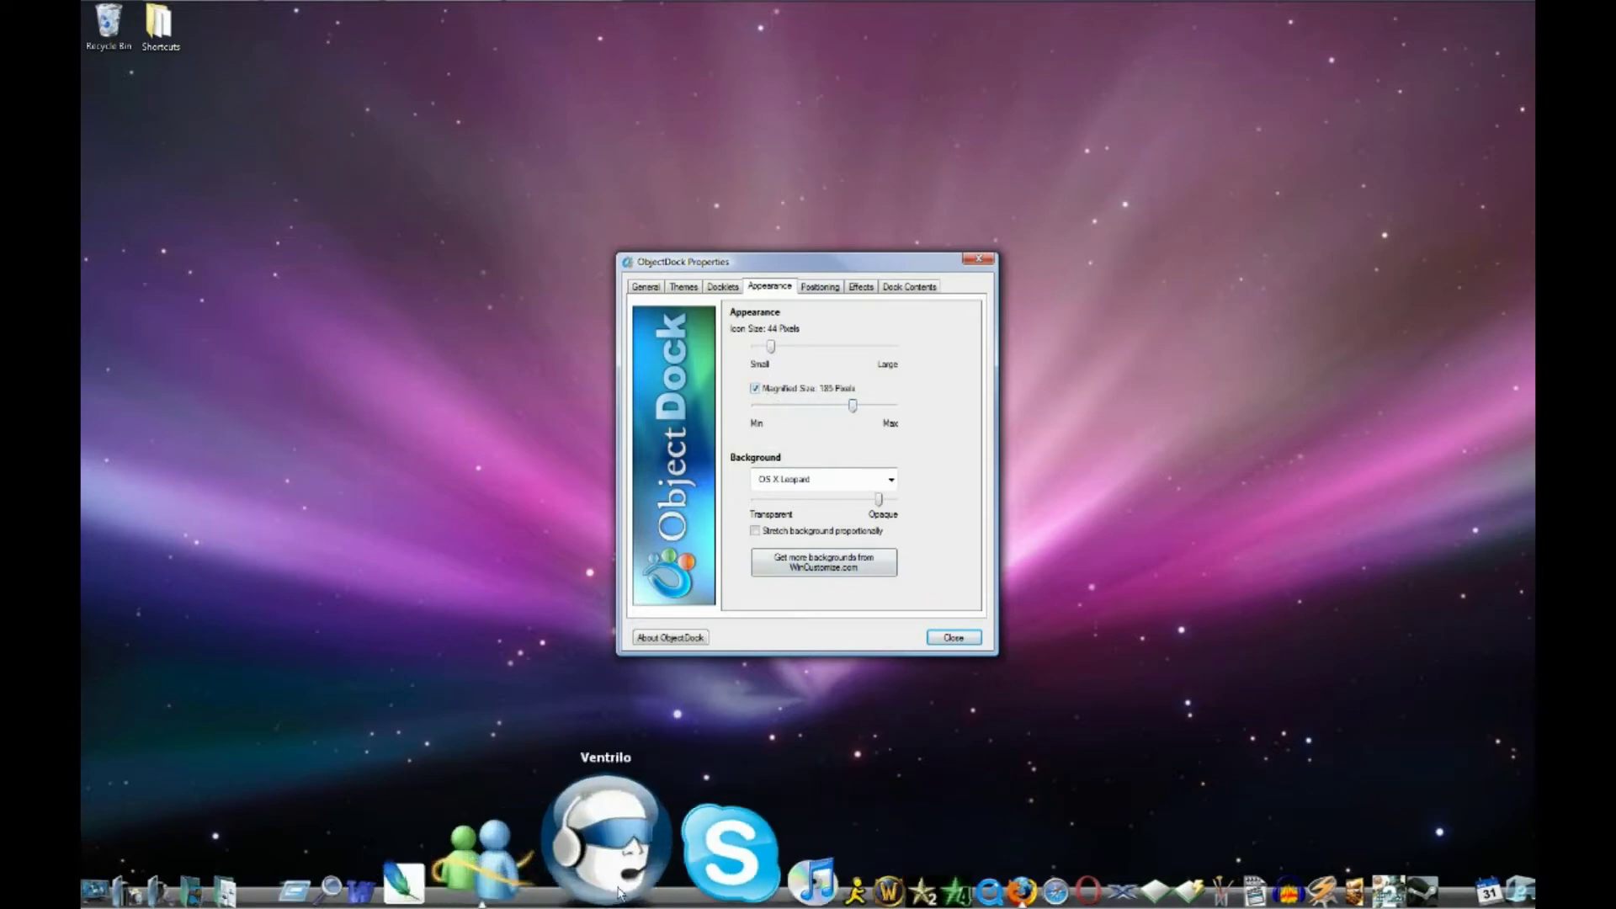
left_click_drag(853, 407, 779, 410)
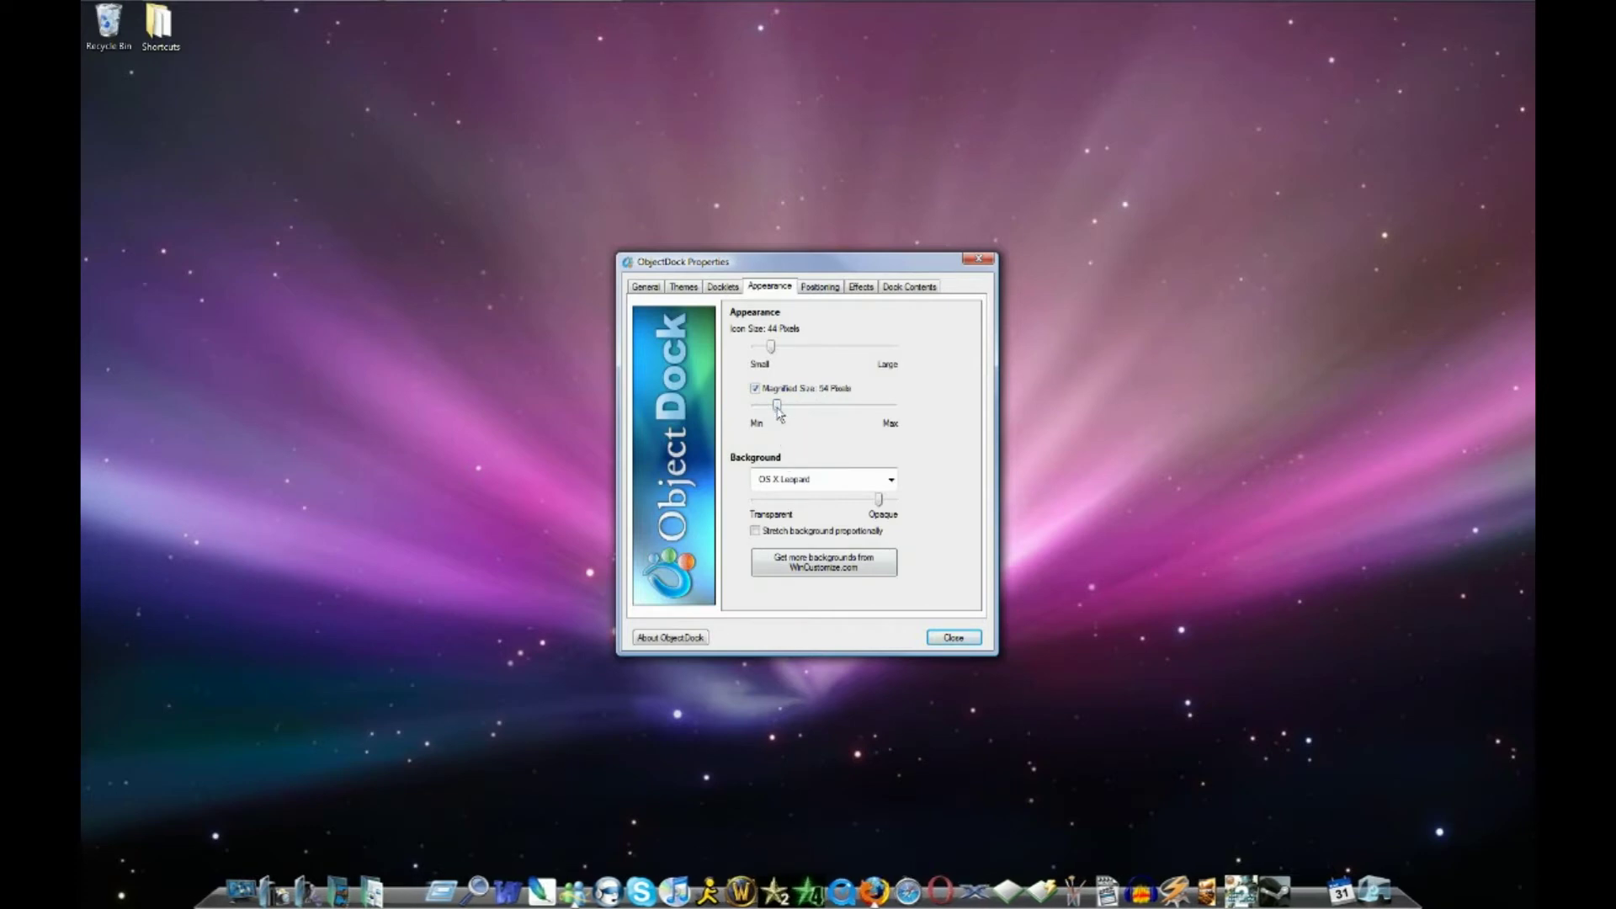
left_click_drag(777, 408, 782, 407)
Step: Preview Glass Vista, Glass Bent and Vista Dock Dark backgrounds, keep OS X Leopard, and close settings
left_click(892, 481)
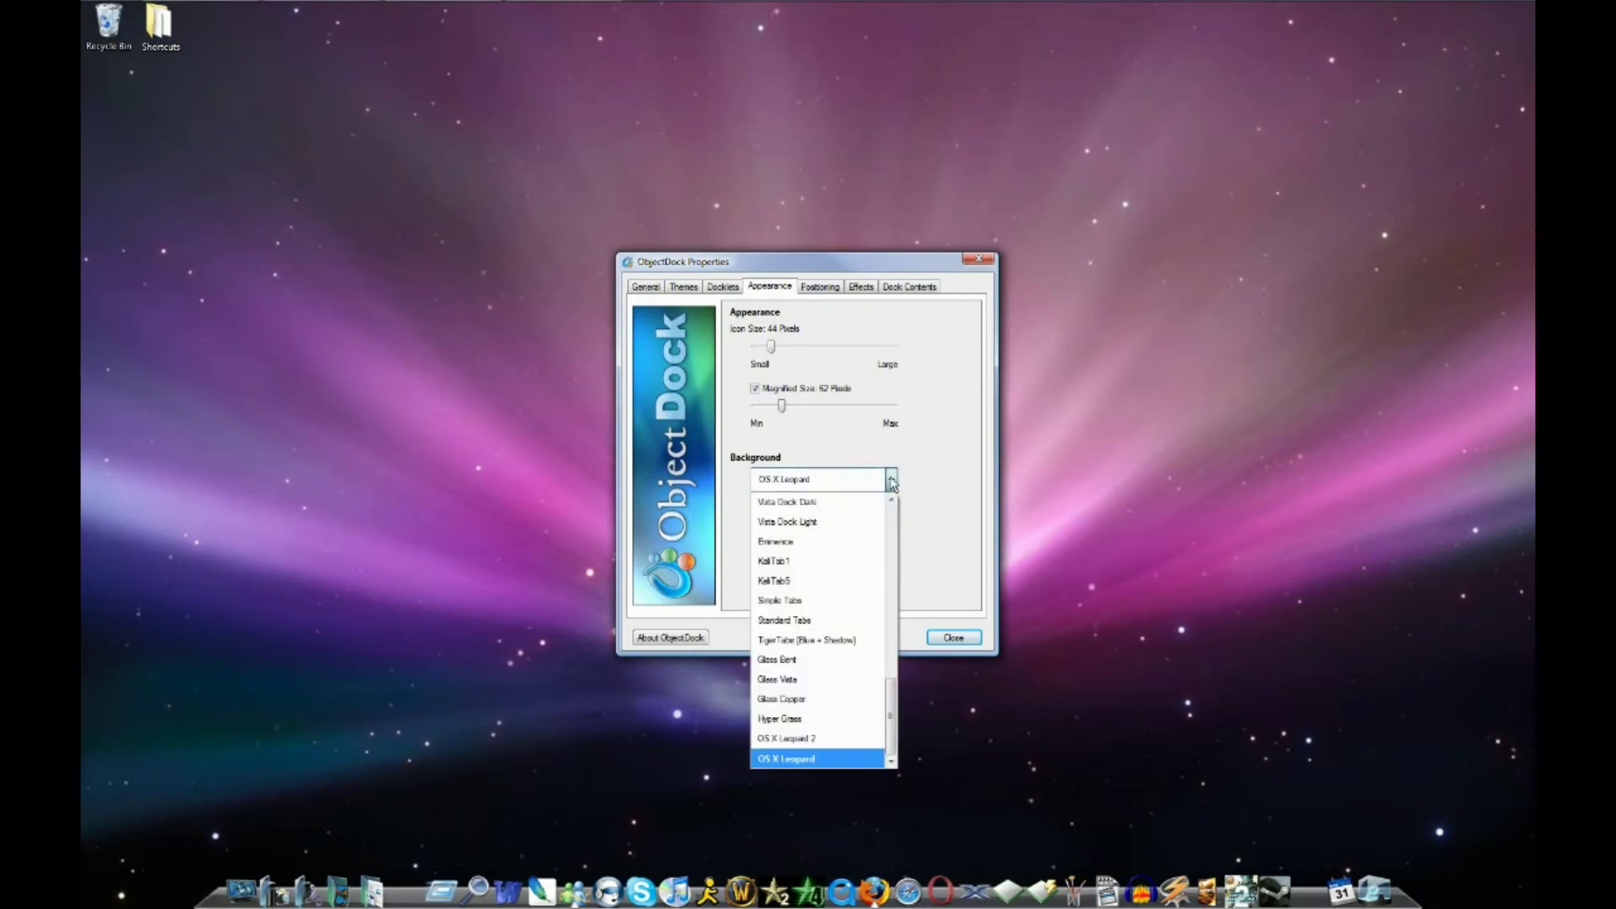
left_click(792, 680)
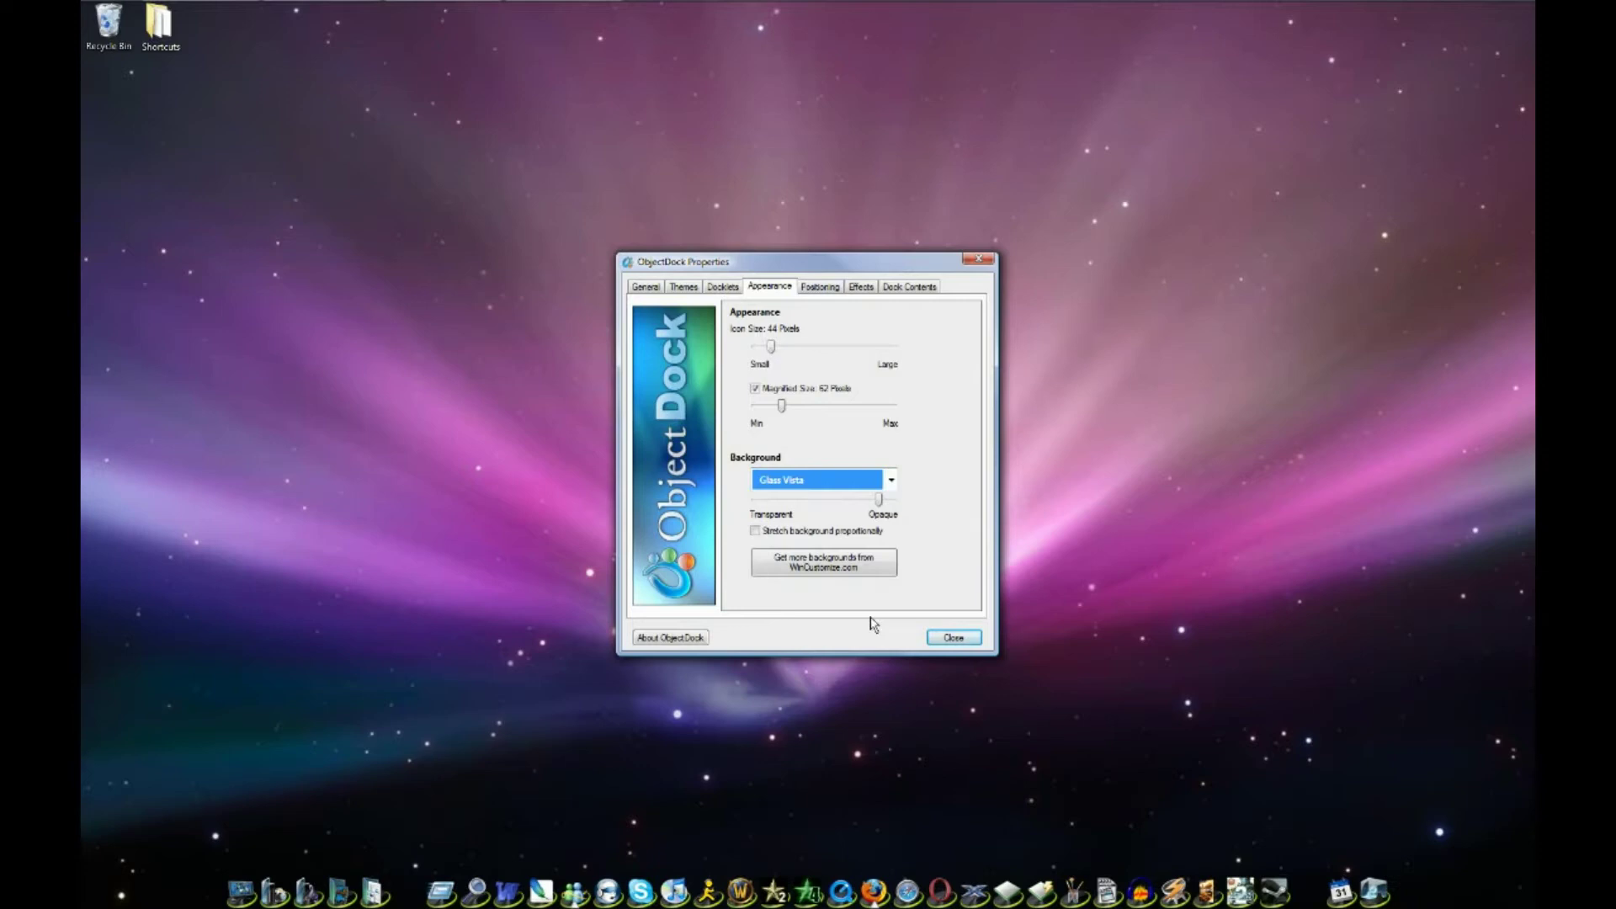
left_click(892, 480)
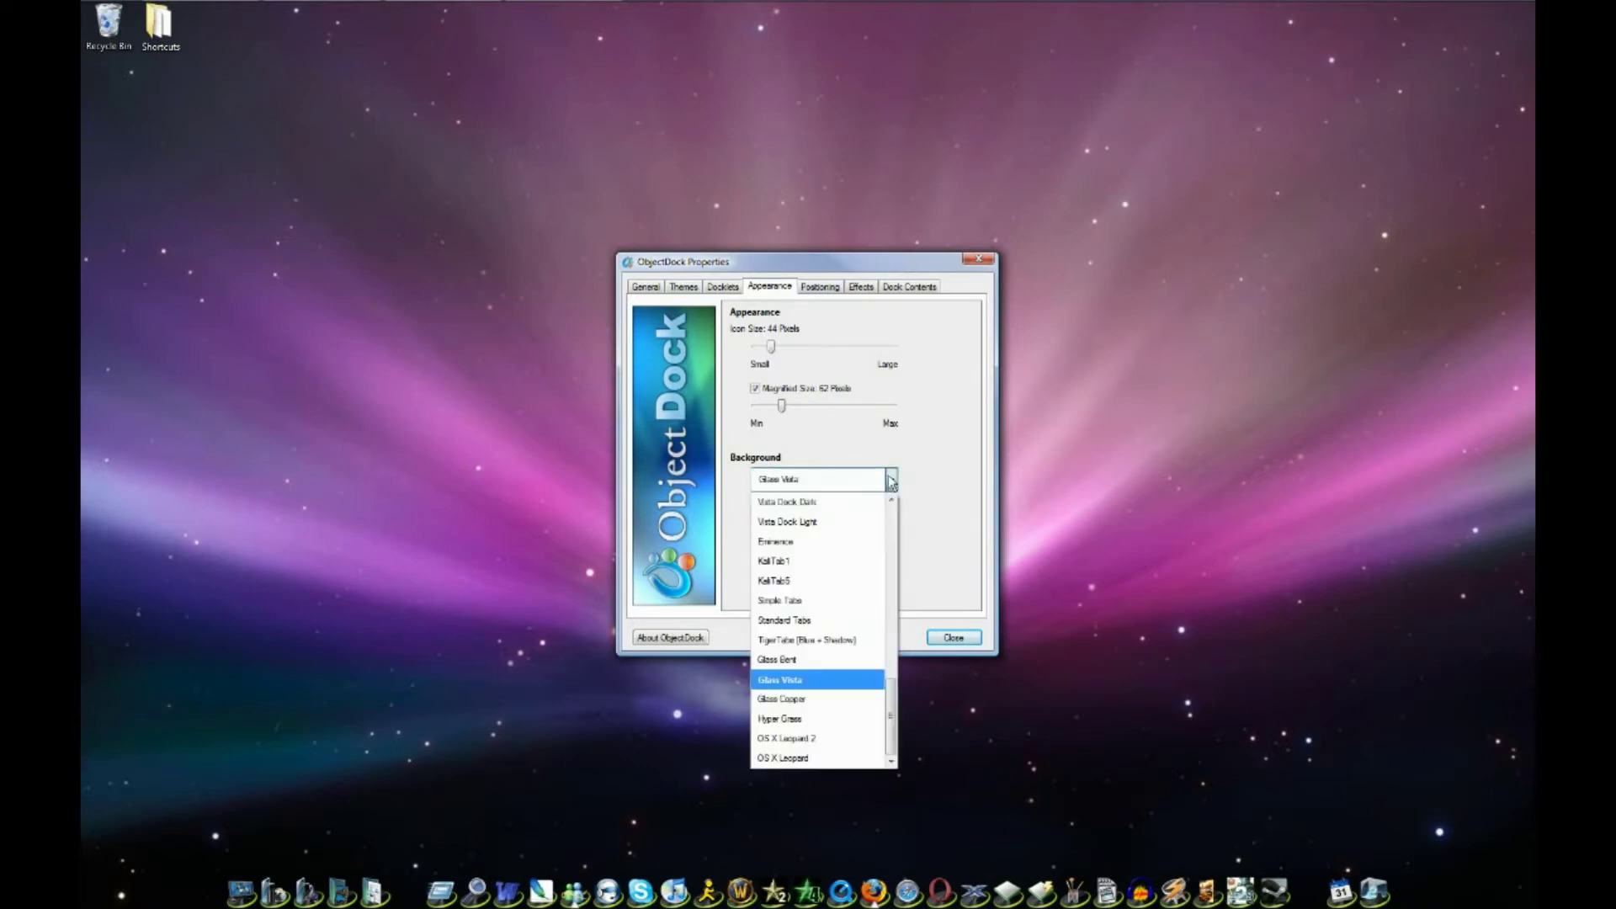
left_click(807, 661)
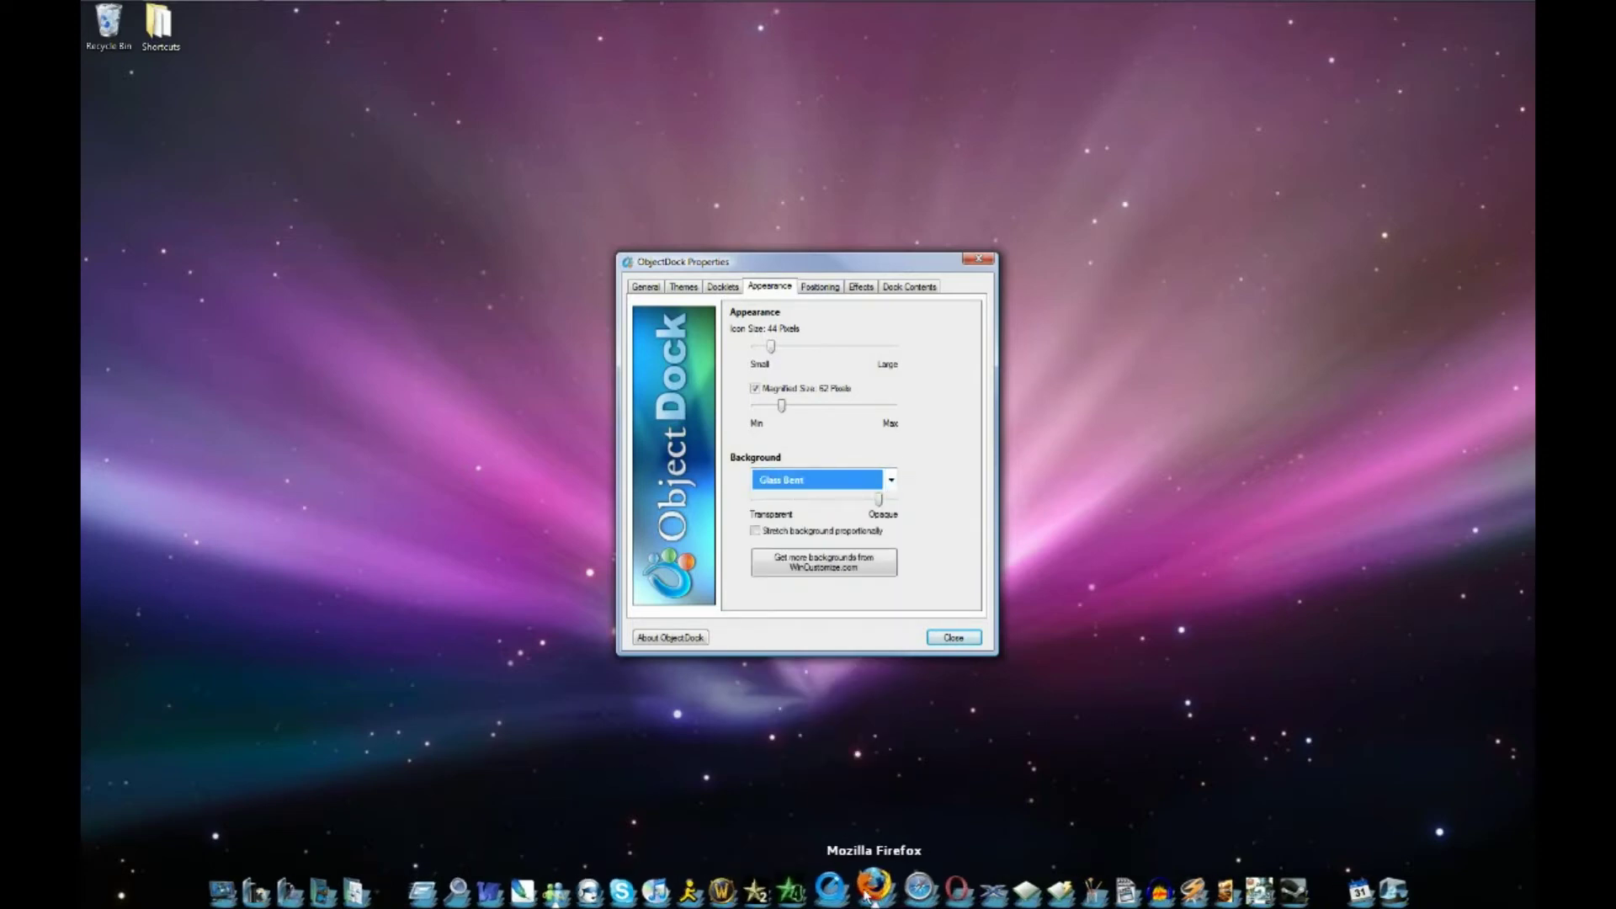
left_click(892, 480)
left_click(853, 505)
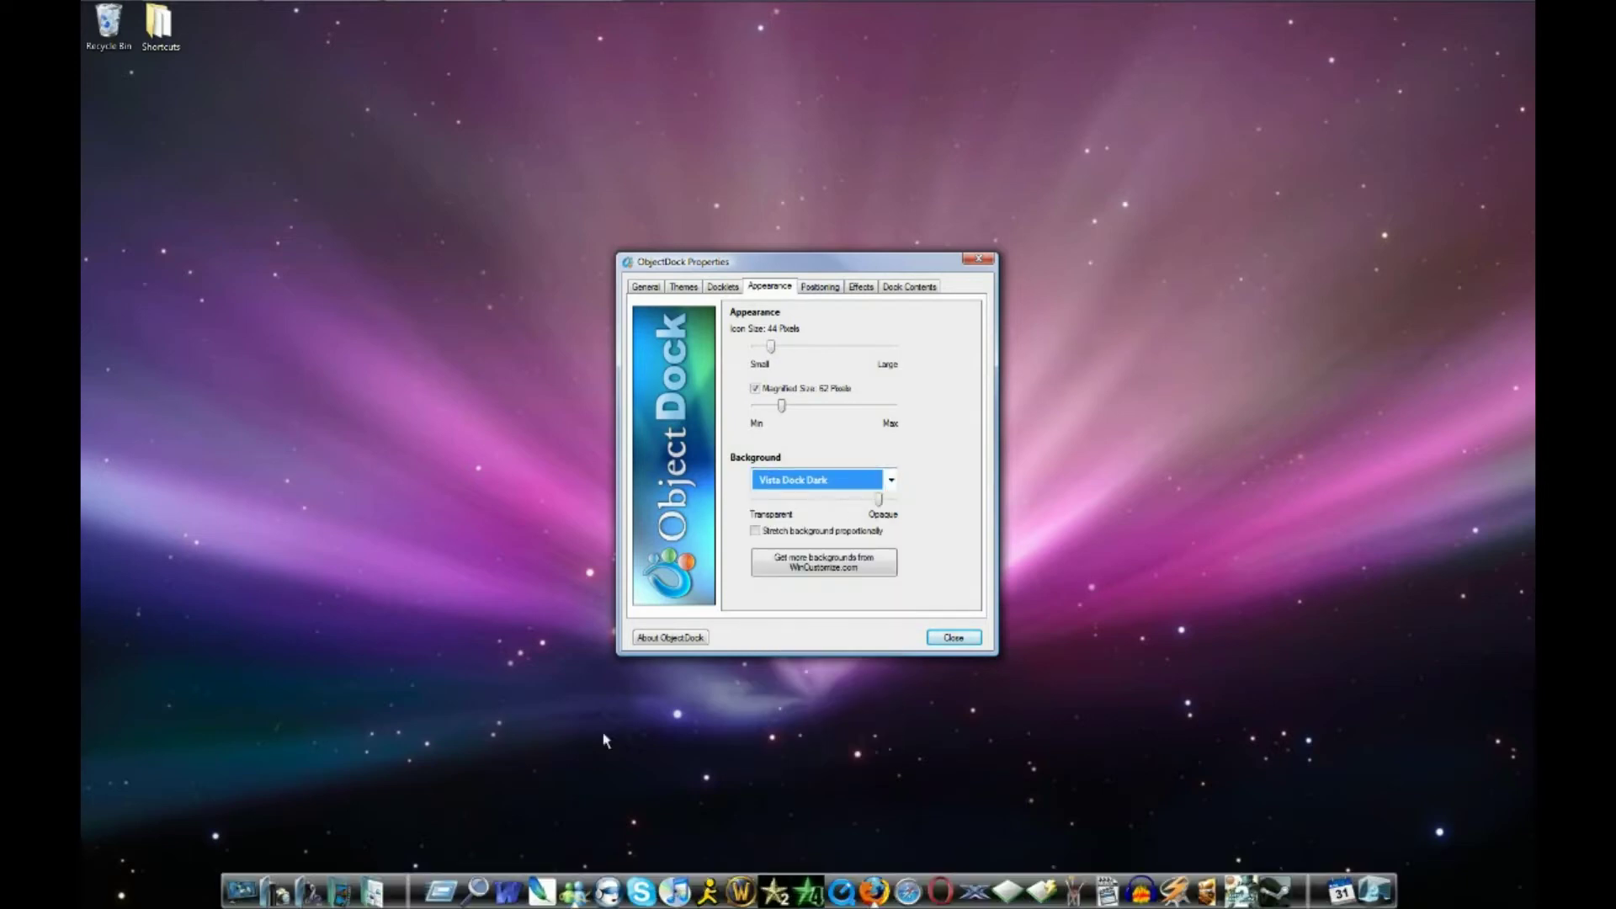
left_click(891, 480)
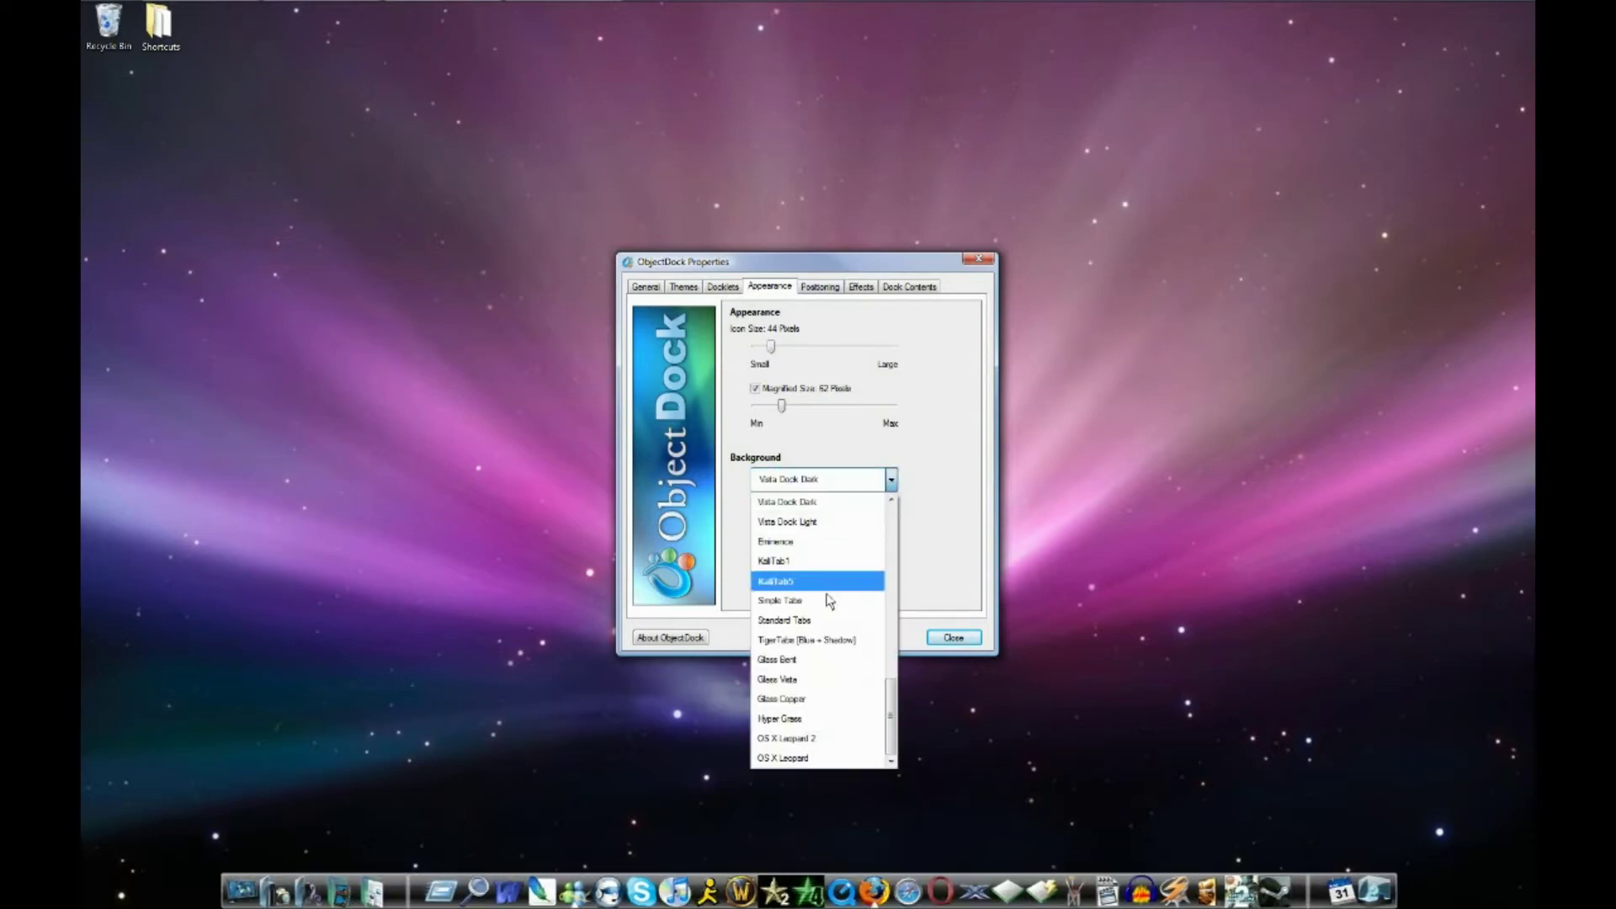
left_click(807, 760)
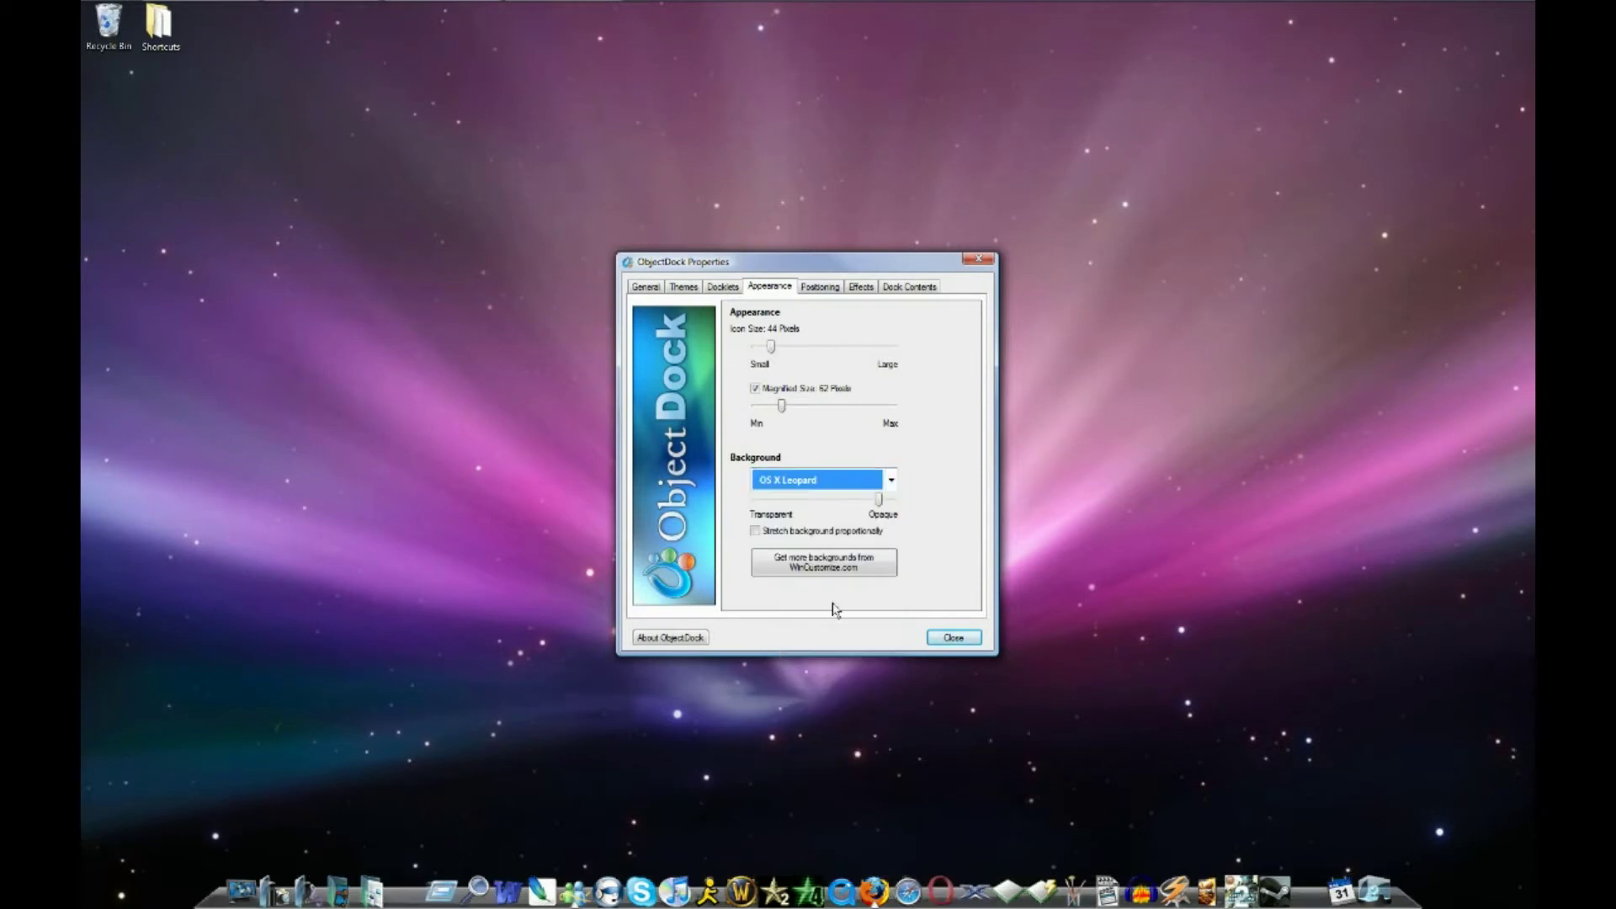
left_click(938, 638)
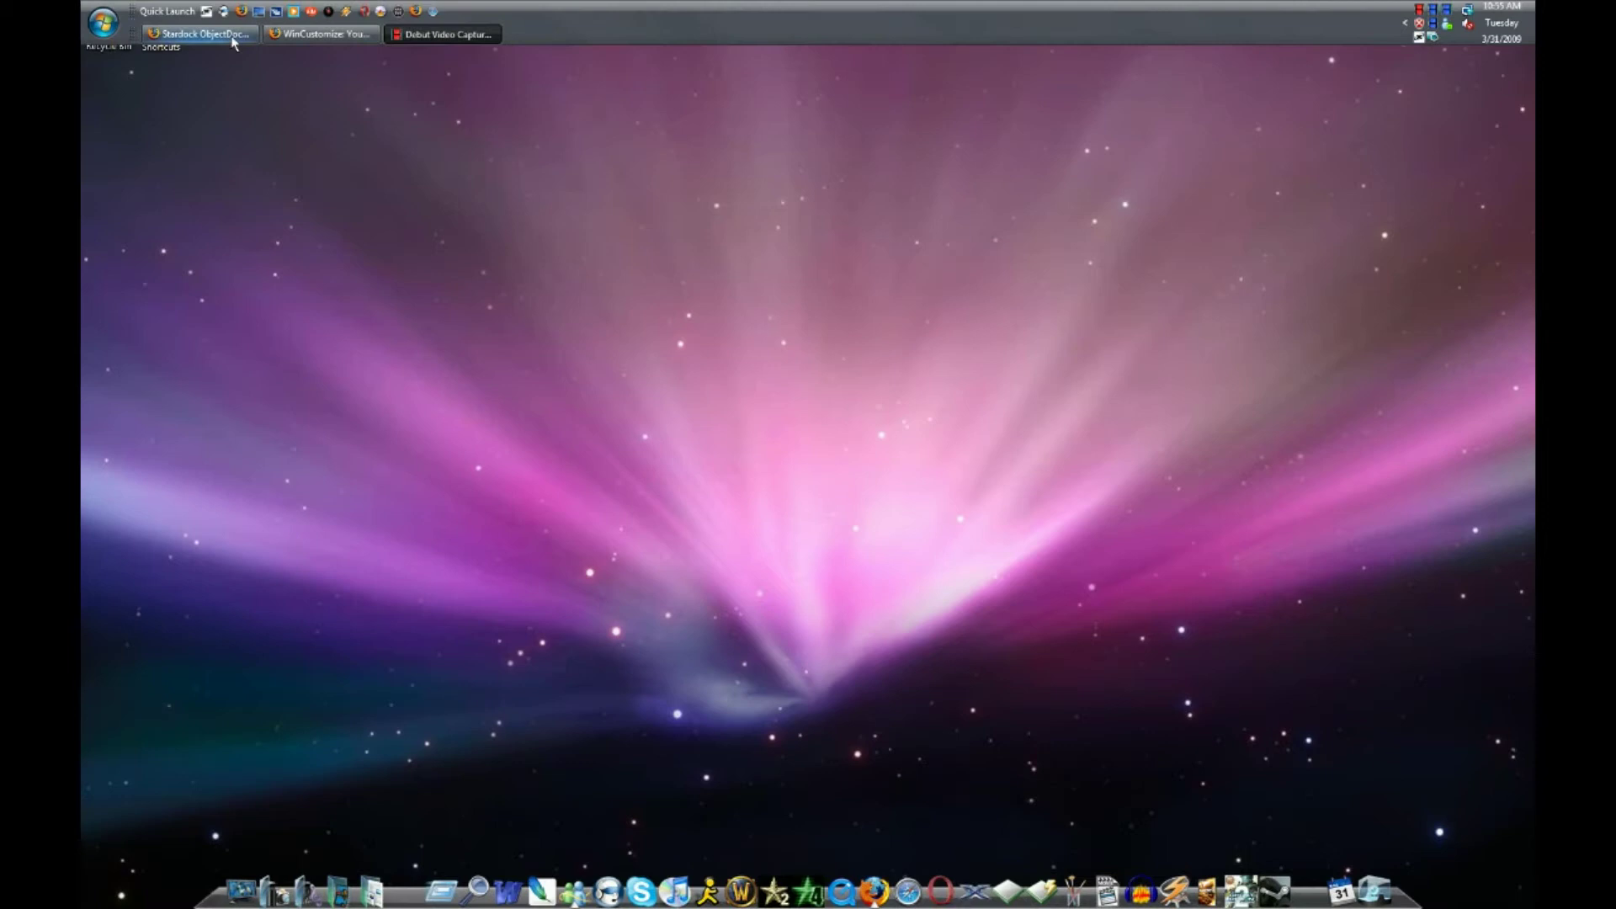
Step: Restore the Stardock ObjectDock Firefox window from the top taskbar
left_click(232, 35)
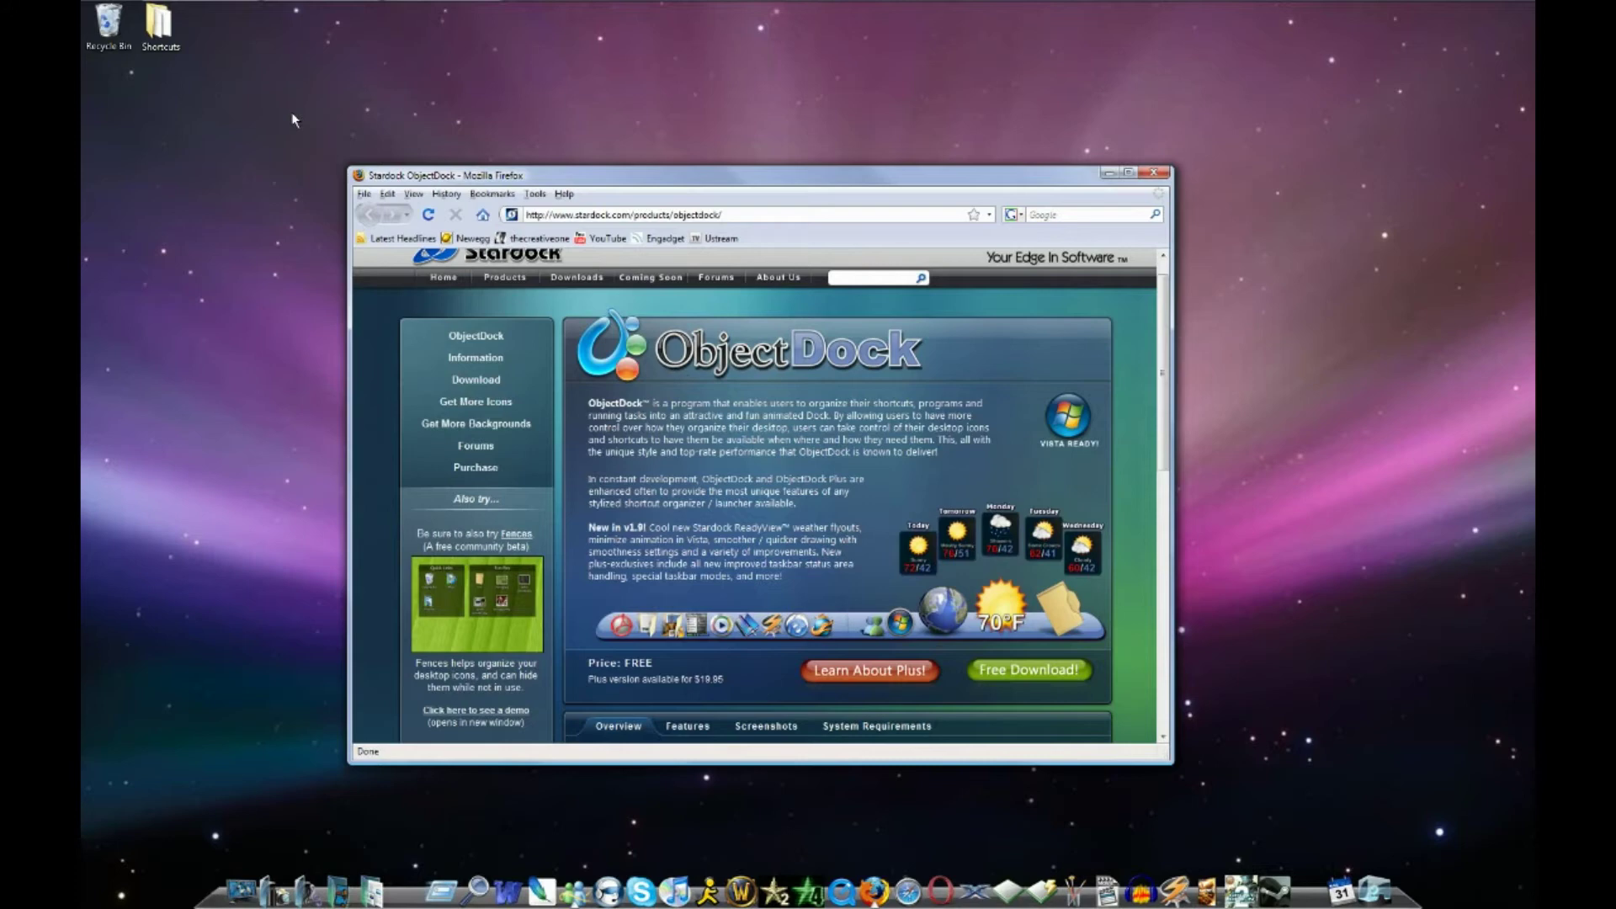
Step: Switch to the WinCustomize window and open its ObjectDock gallery
mouse_move(224, 37)
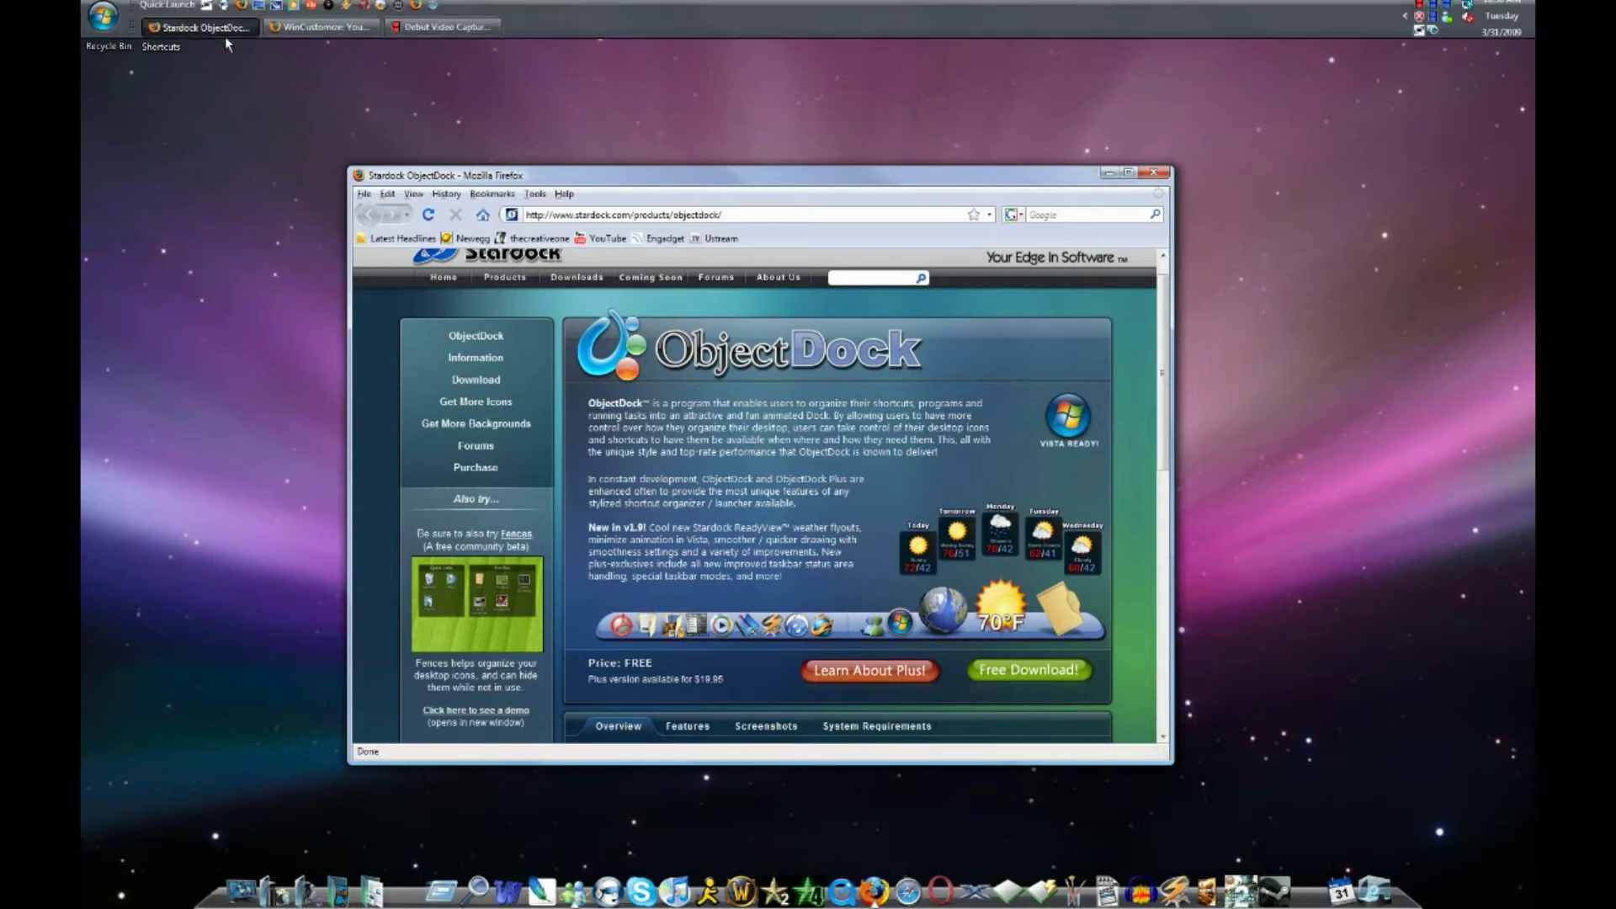
left_click(301, 38)
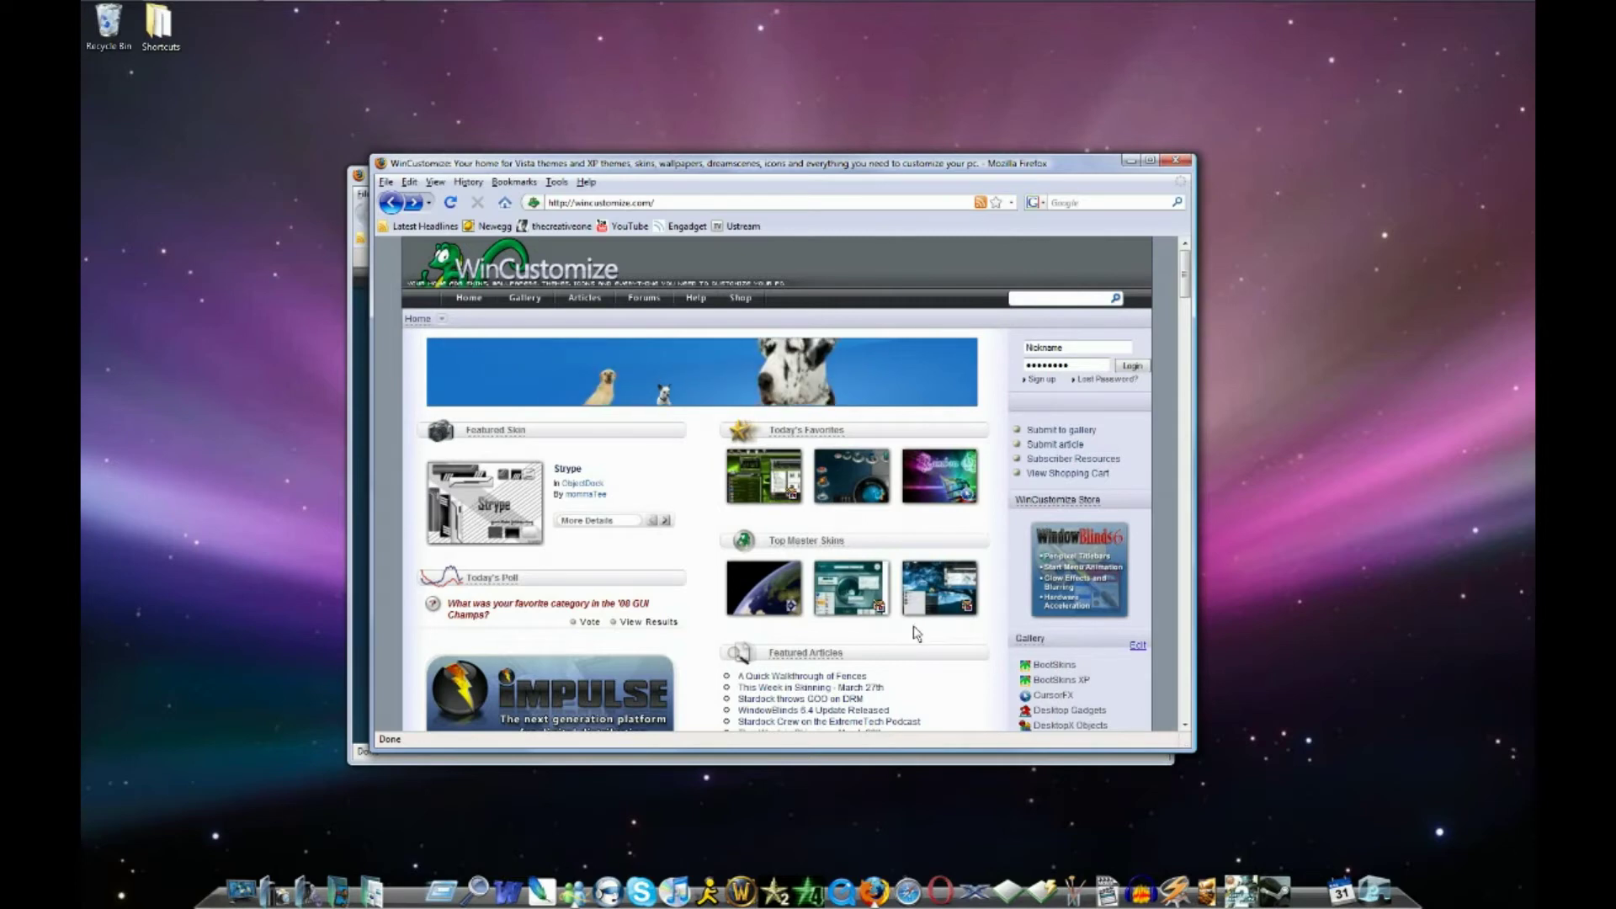
scroll(917, 633, "down", 6)
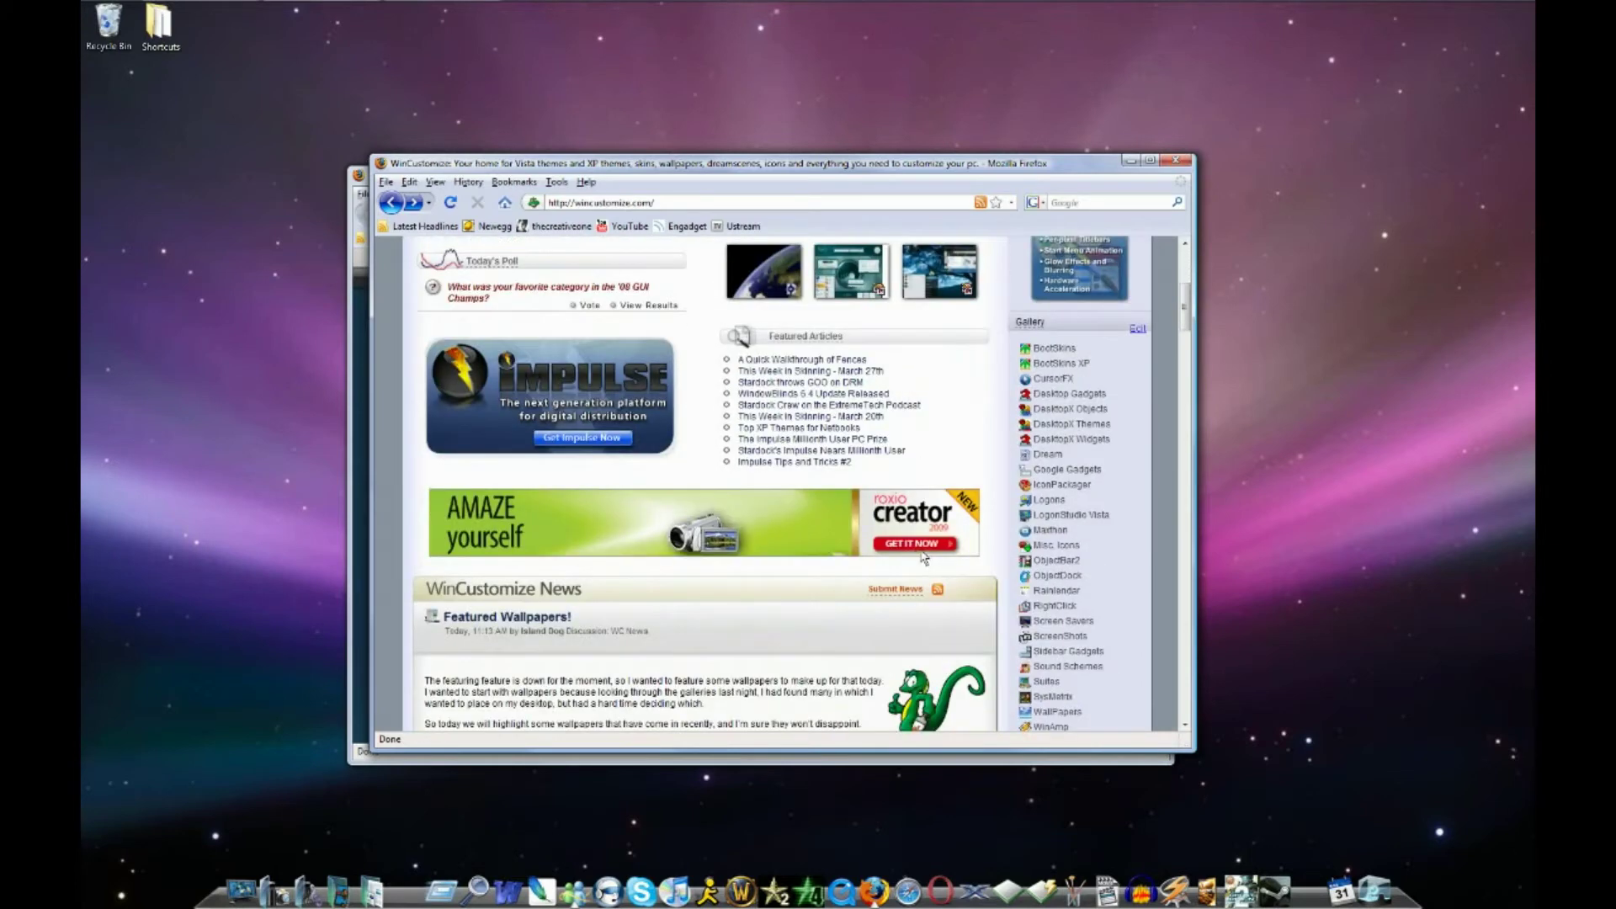
scroll(925, 557, "down", 2)
left_click(1057, 490)
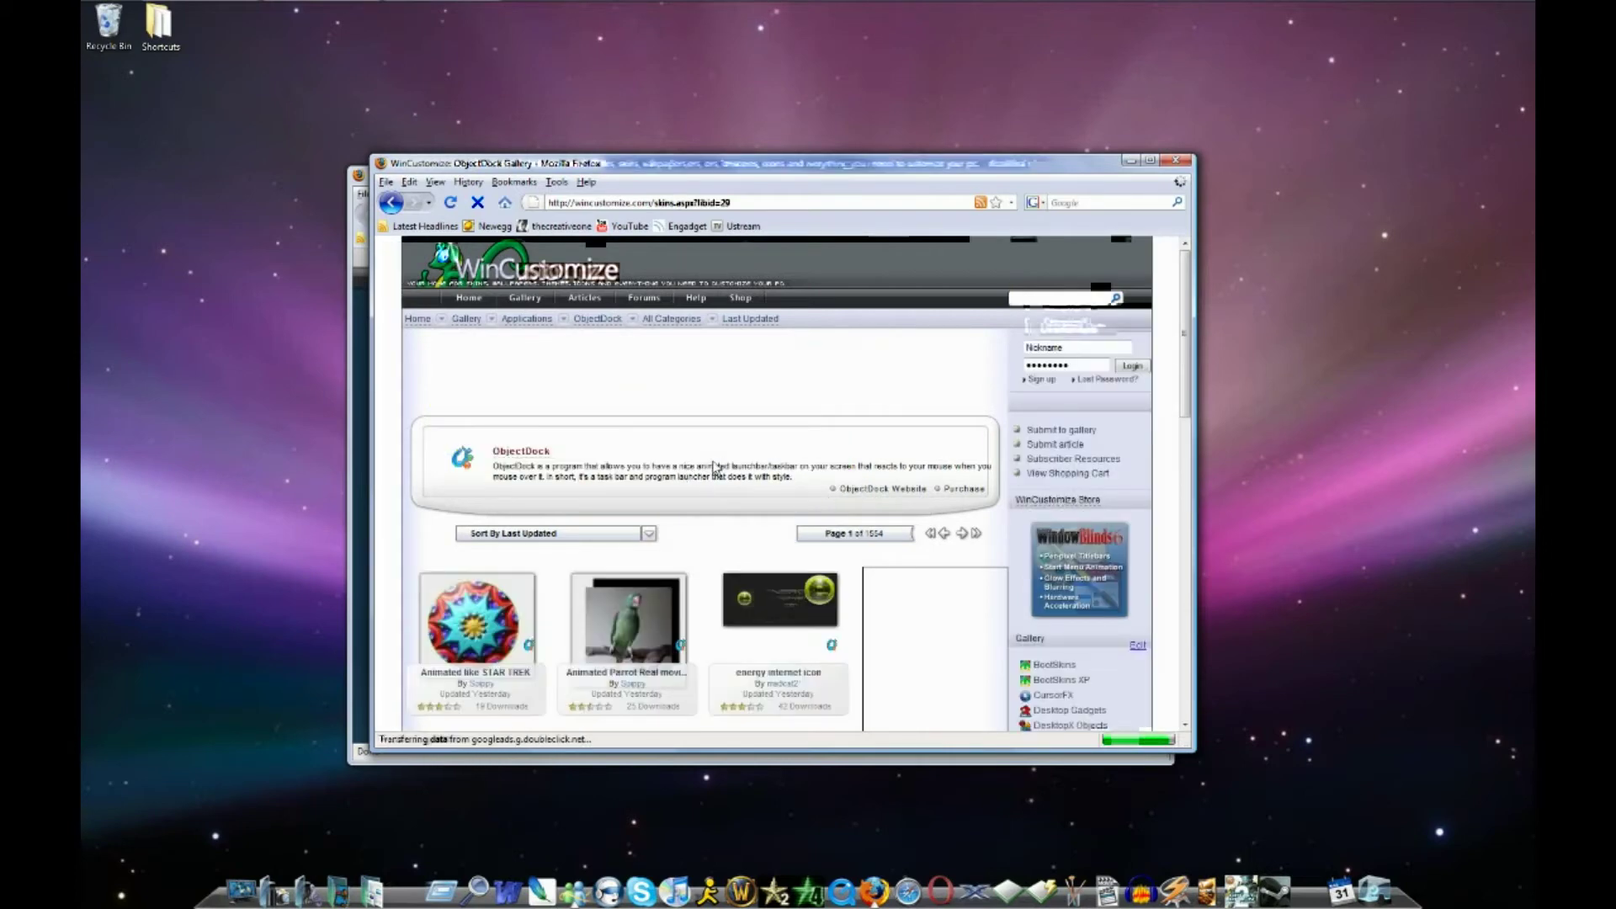
Step: Download the Nero-Zap icon package and open nerozaprs.zip with WinRAR
scroll(716, 469, "down", 7)
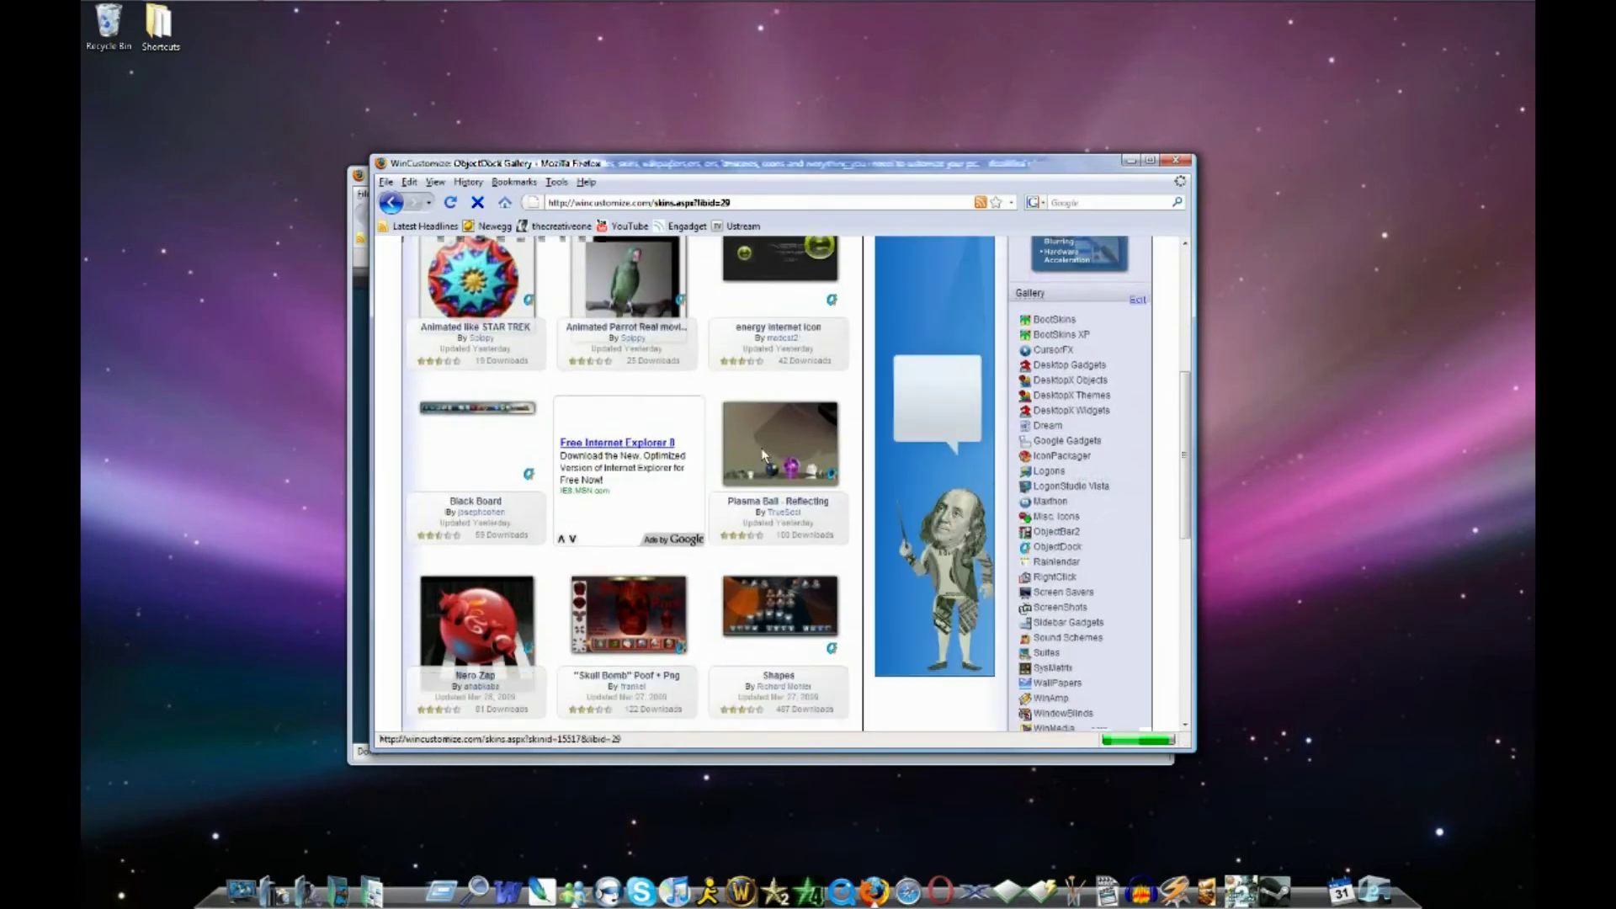
scroll(761, 448, "up", 6)
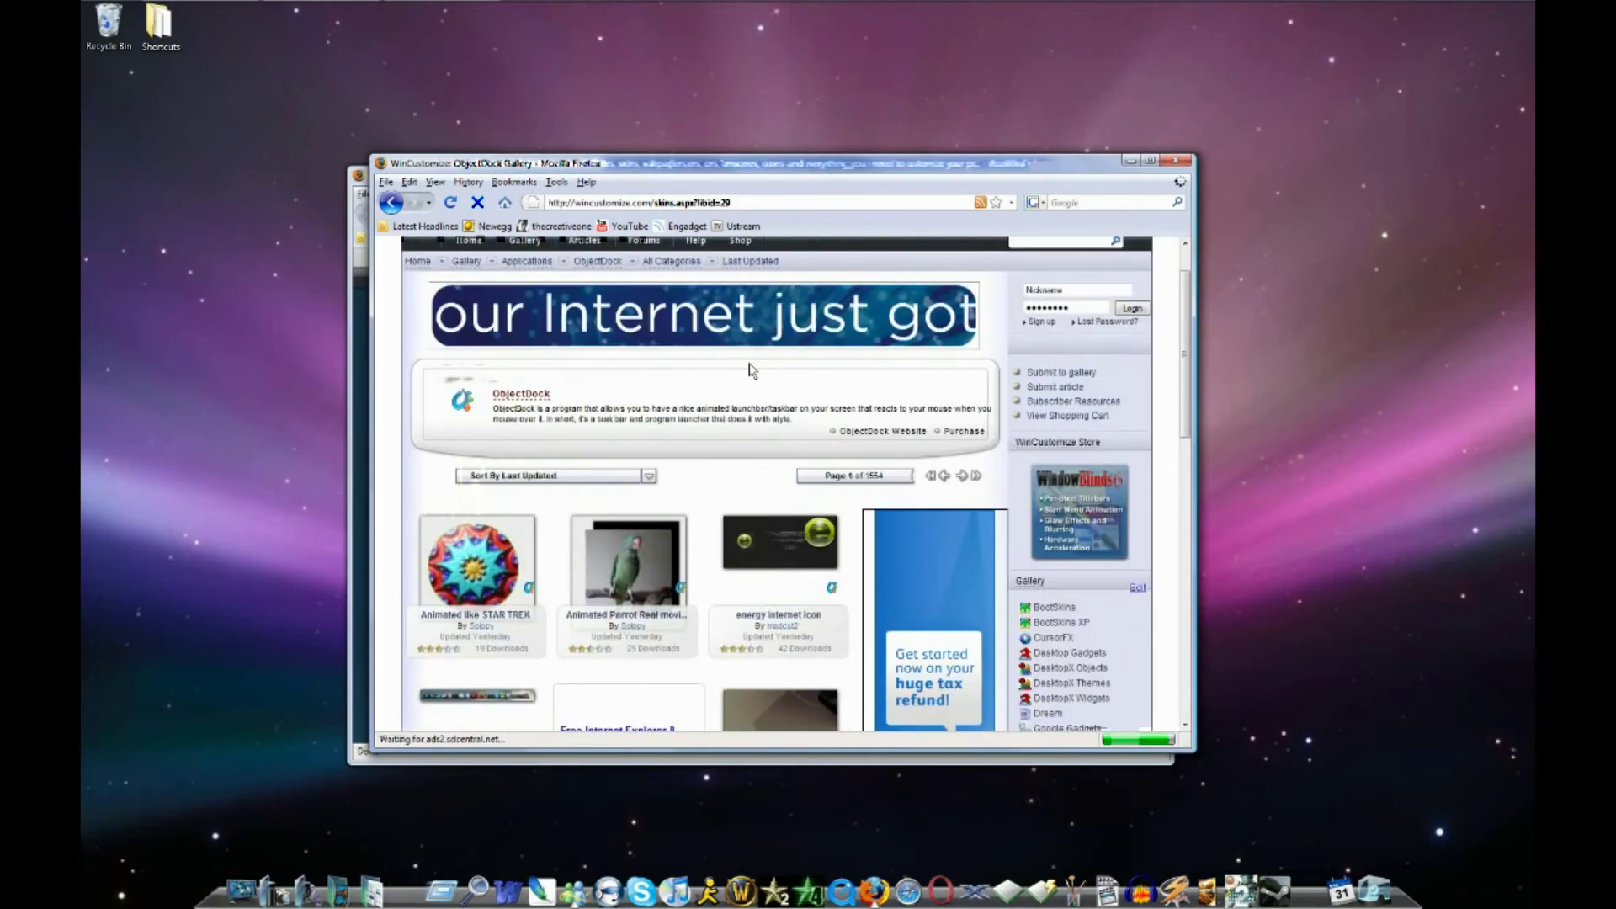
scroll(752, 368, "up", 1)
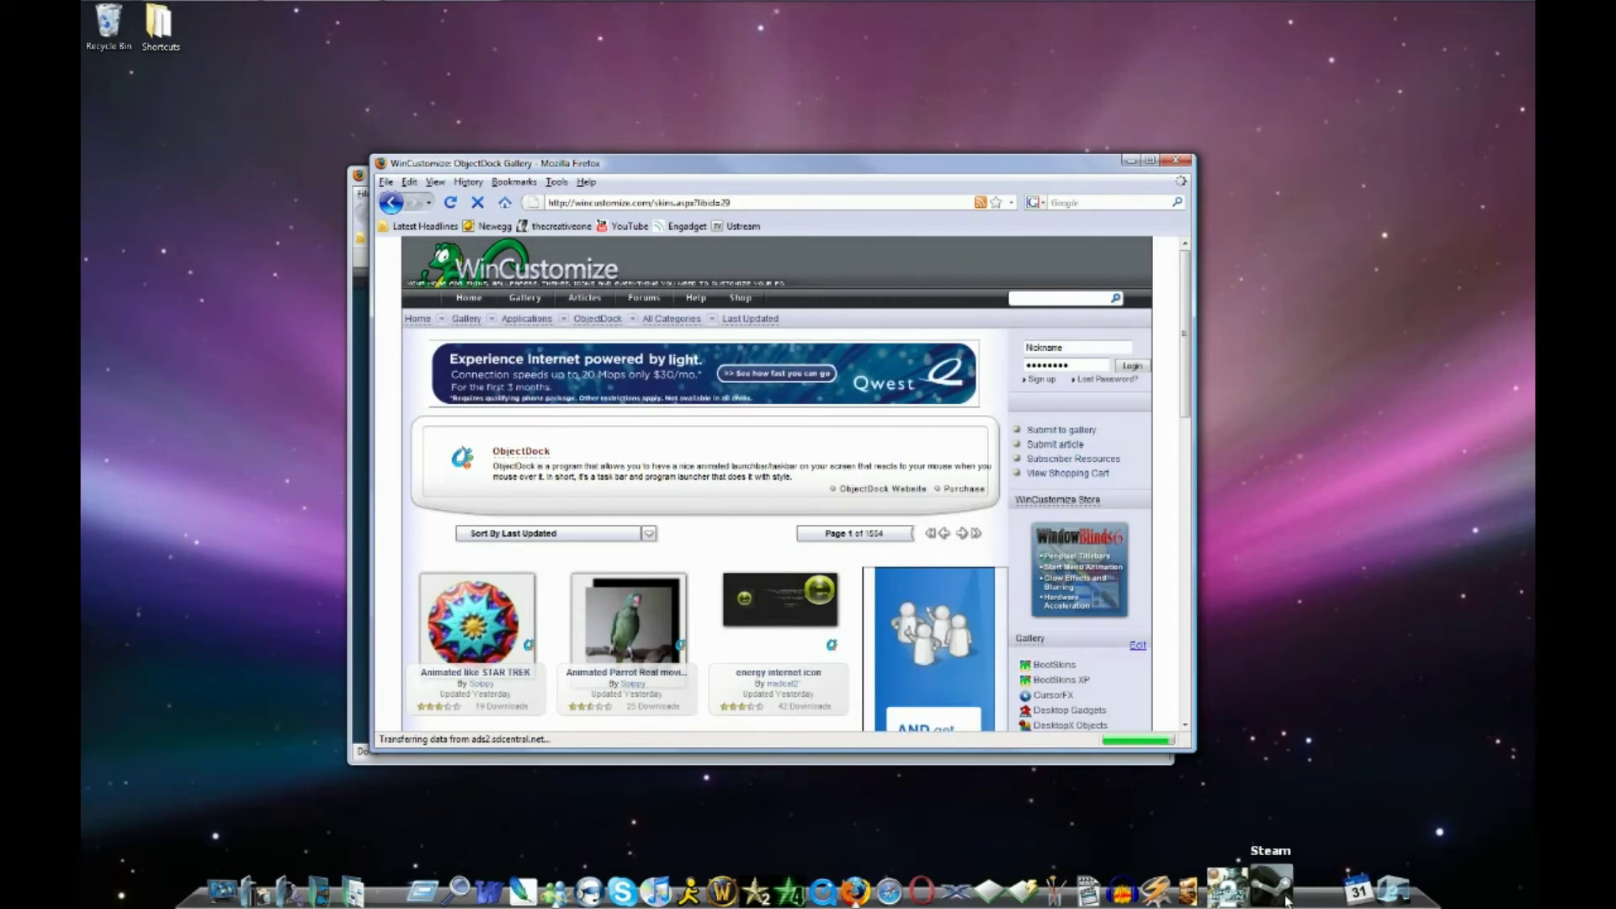
scroll(490, 637, "down", 6)
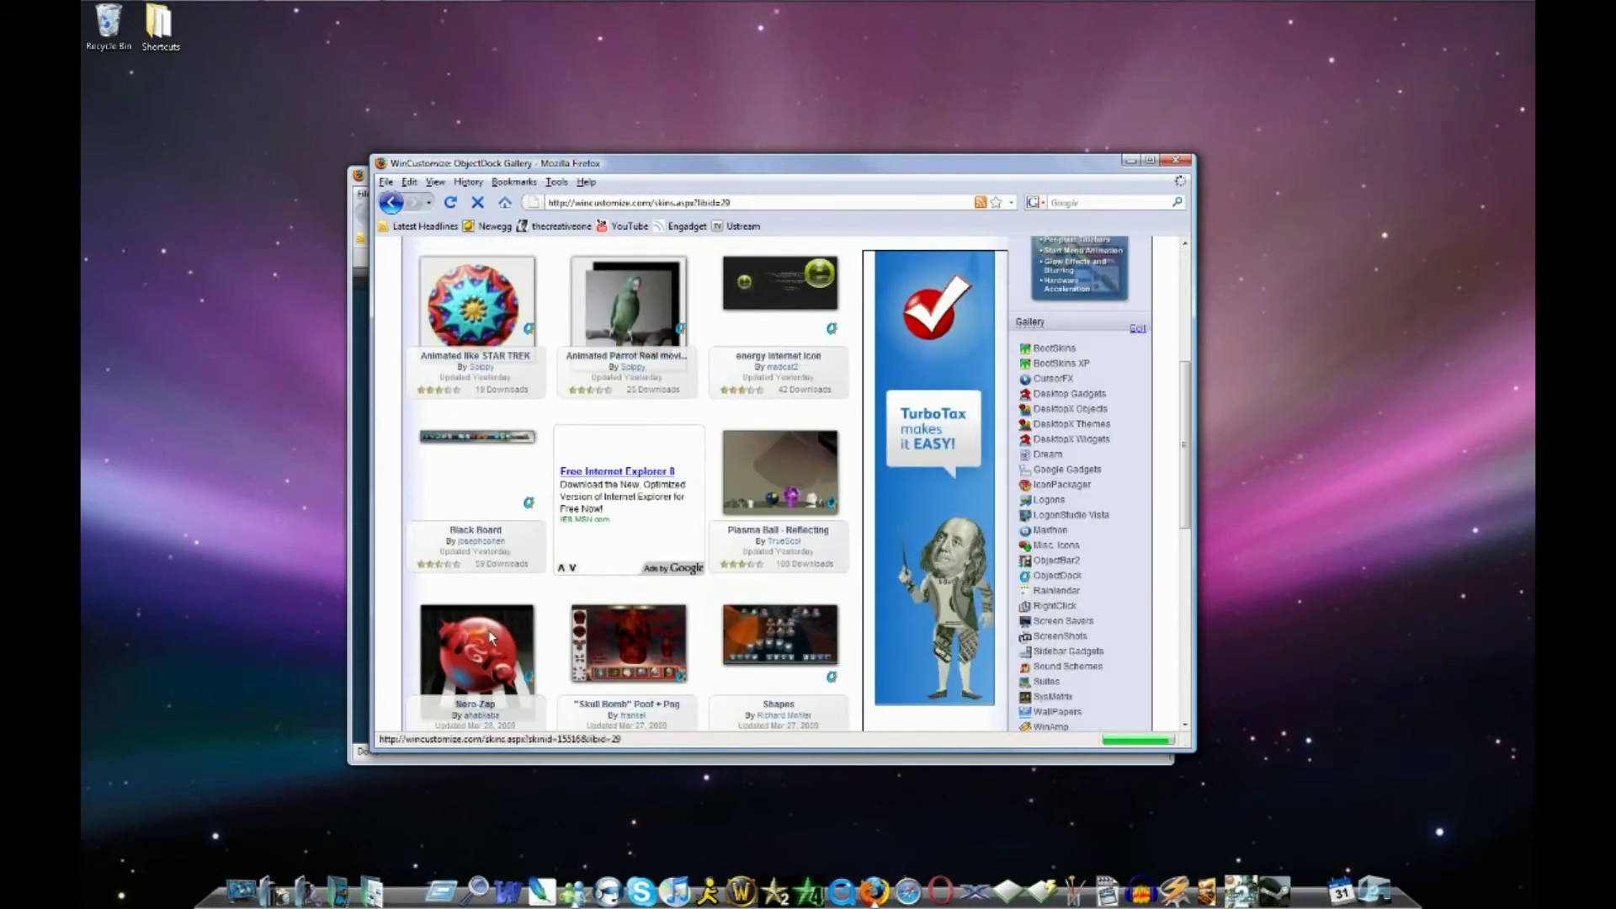
left_click(488, 629)
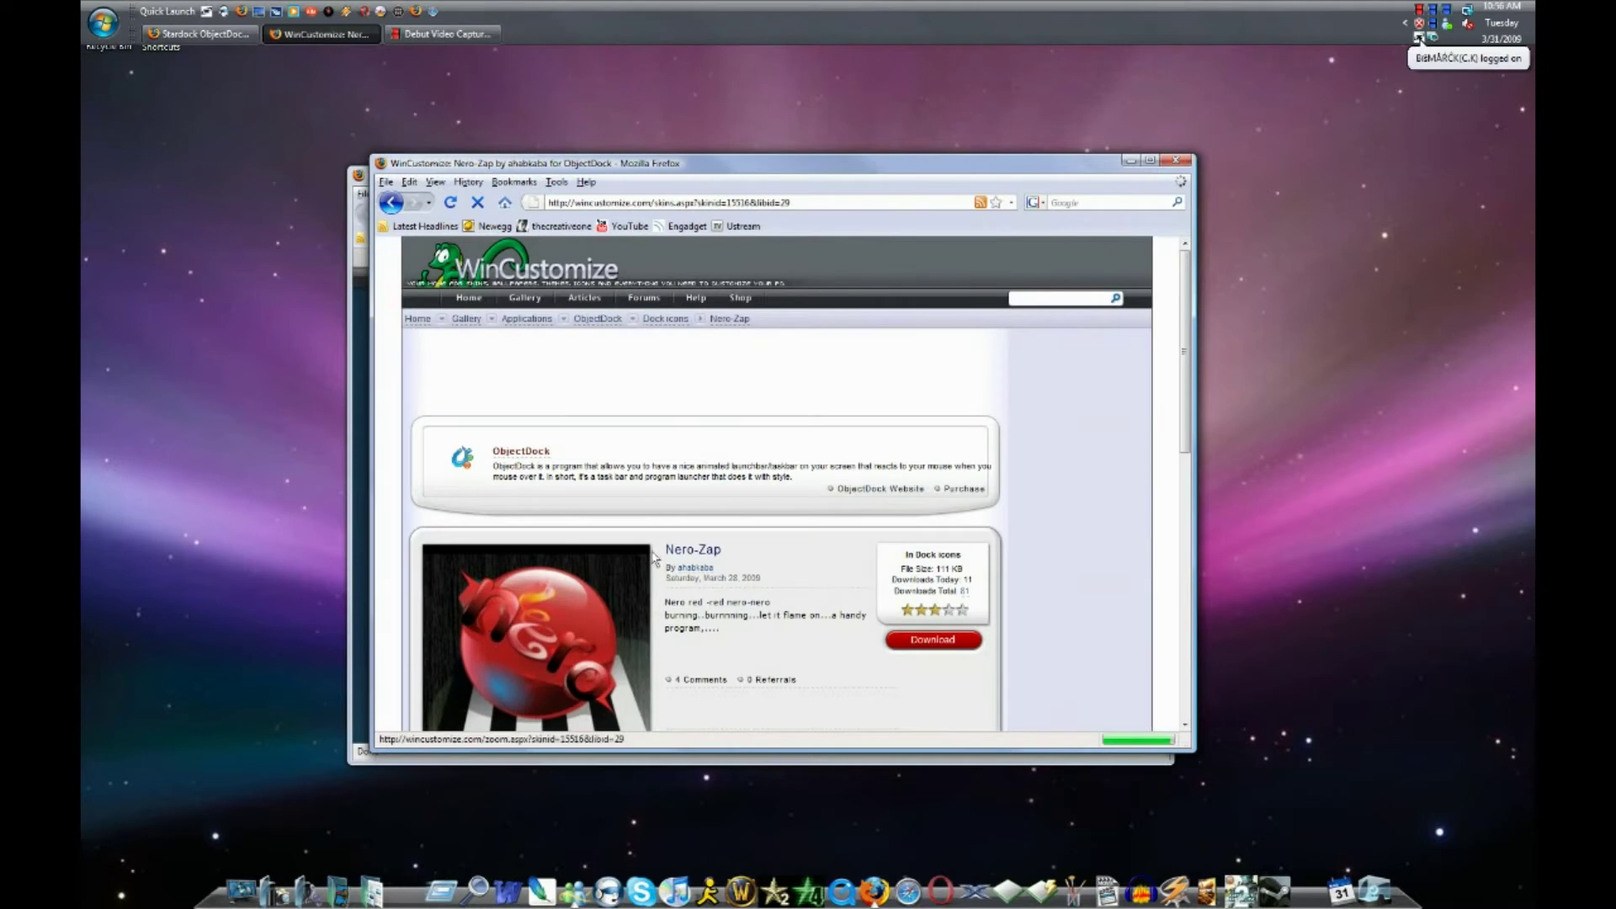
scroll(655, 558, "down", 1)
left_click(933, 582)
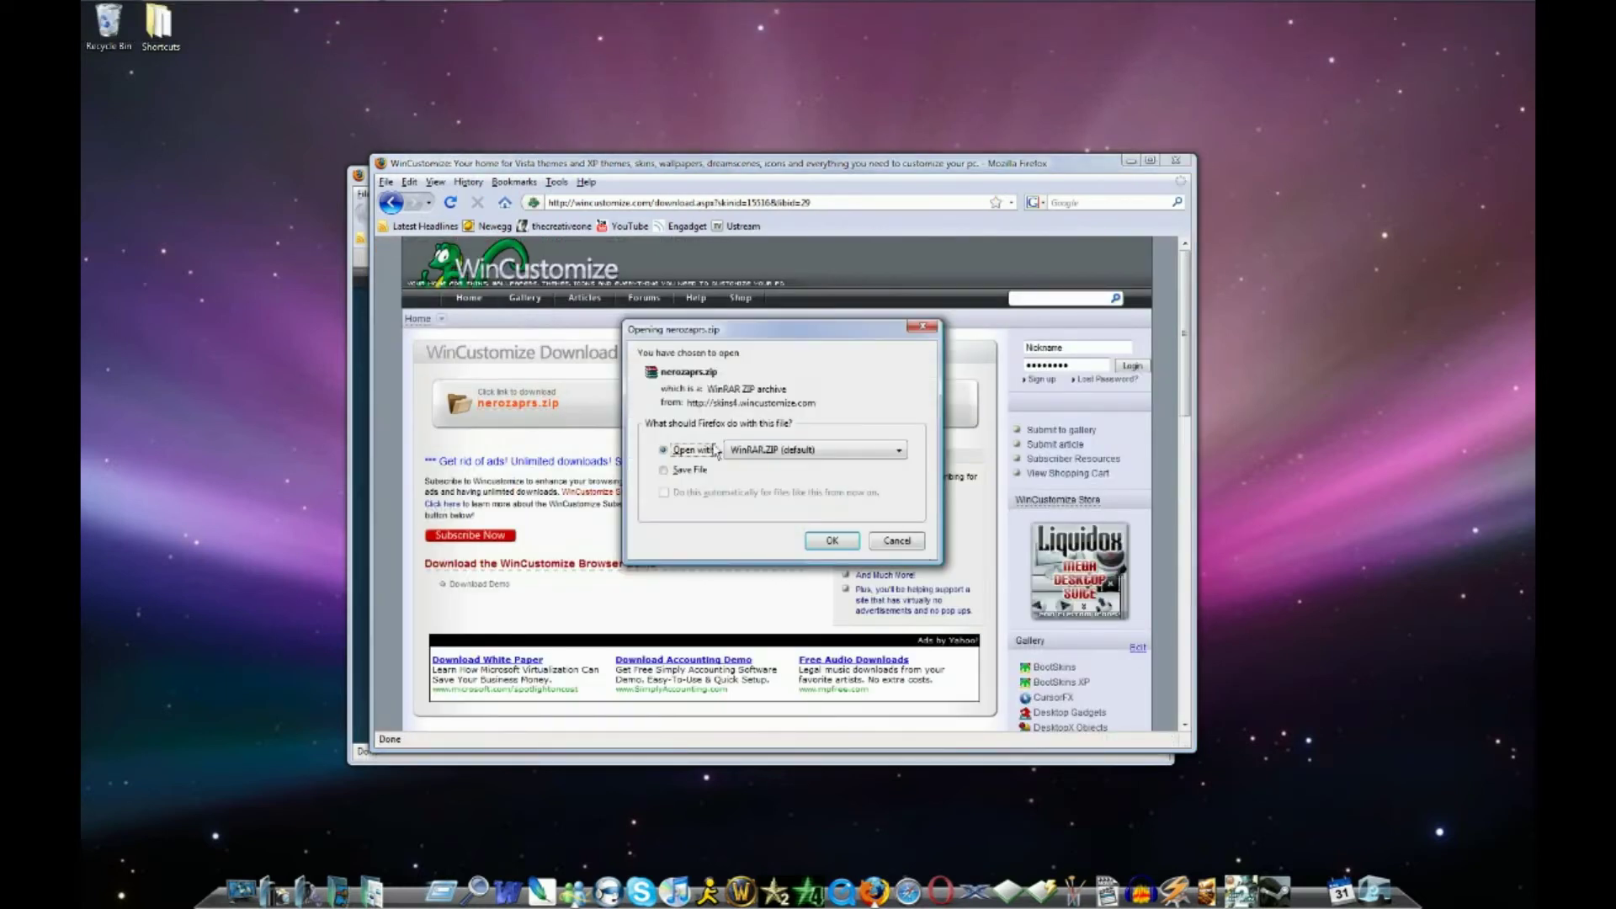
left_click(838, 547)
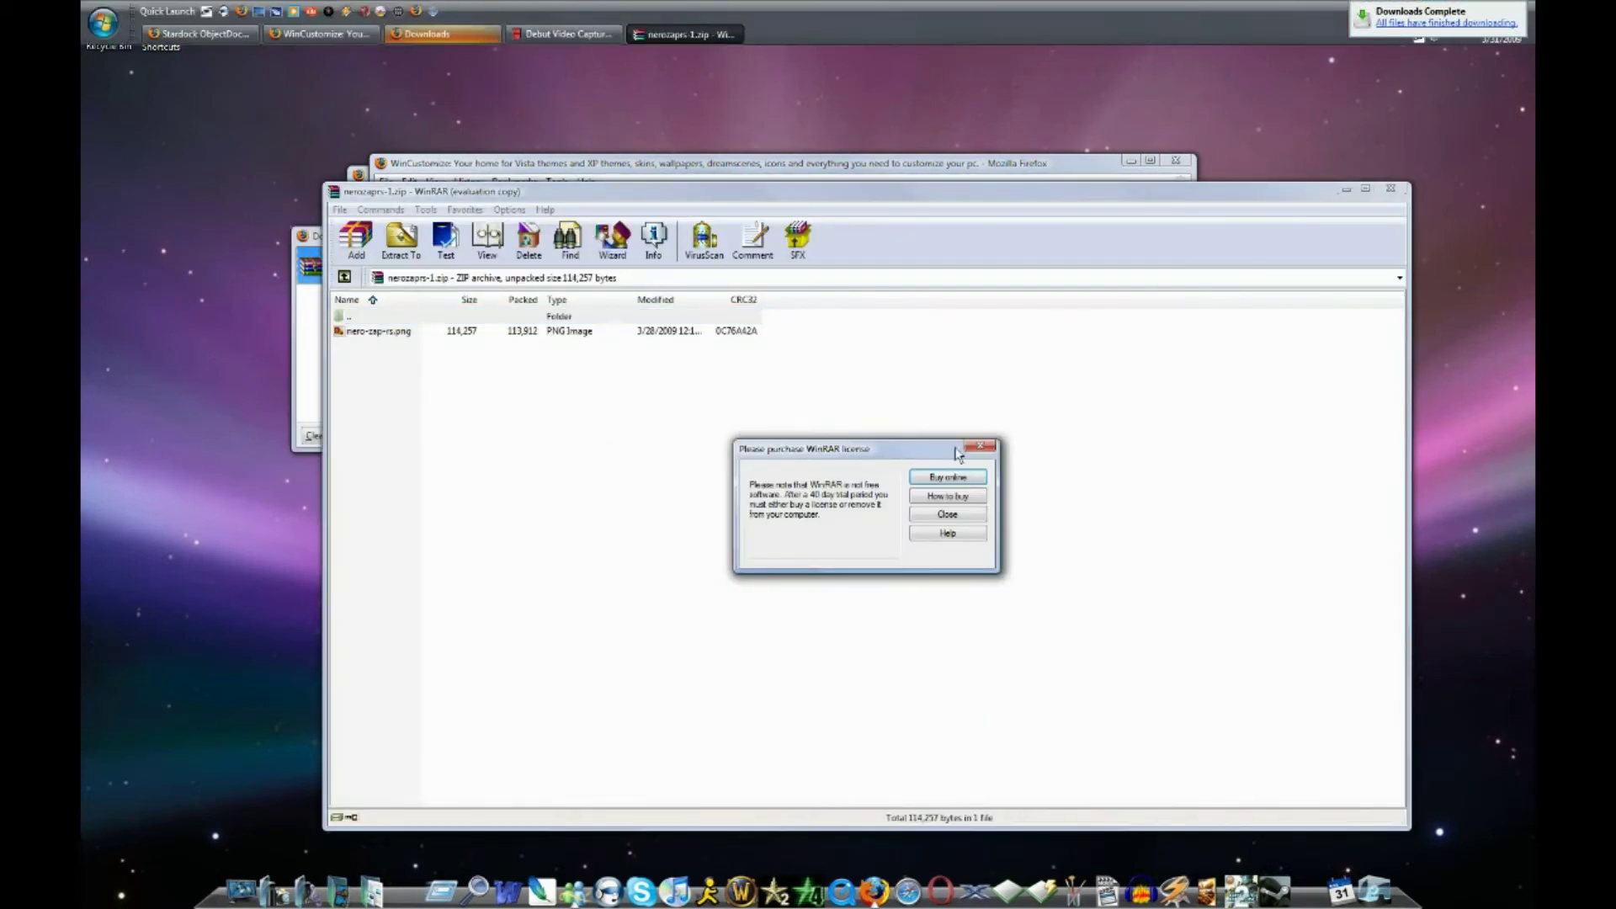
Step: Try extracting the archive into C:\Program Files (x86)\Stardock\ObjectDock\Bundled Images
left_click(979, 445)
left_click(403, 242)
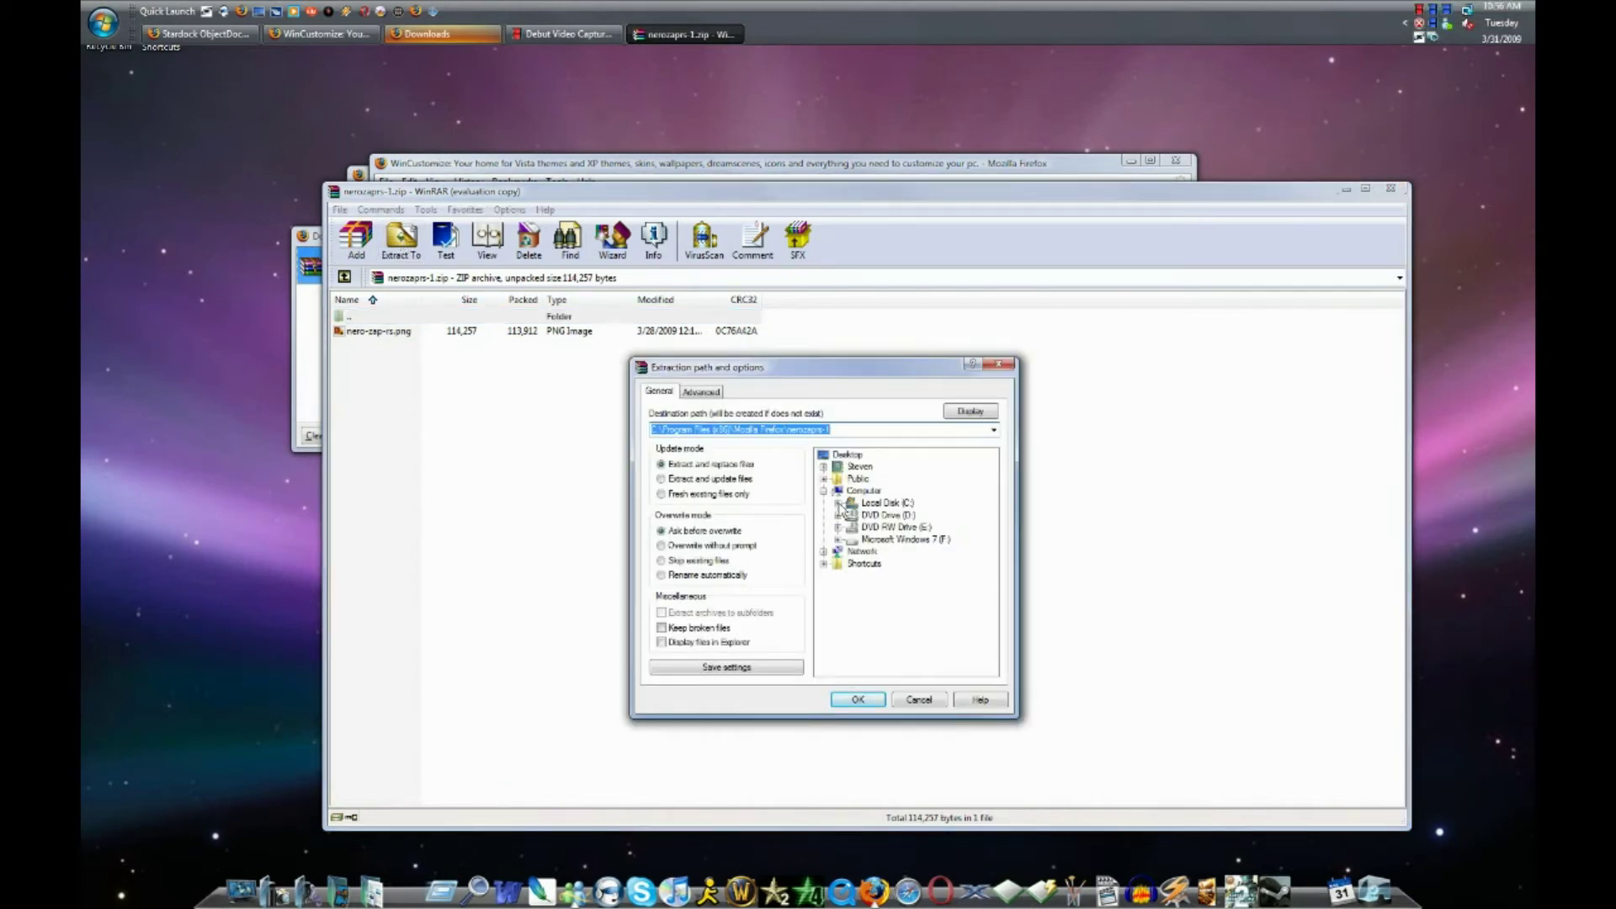
left_click(838, 505)
left_click(852, 577)
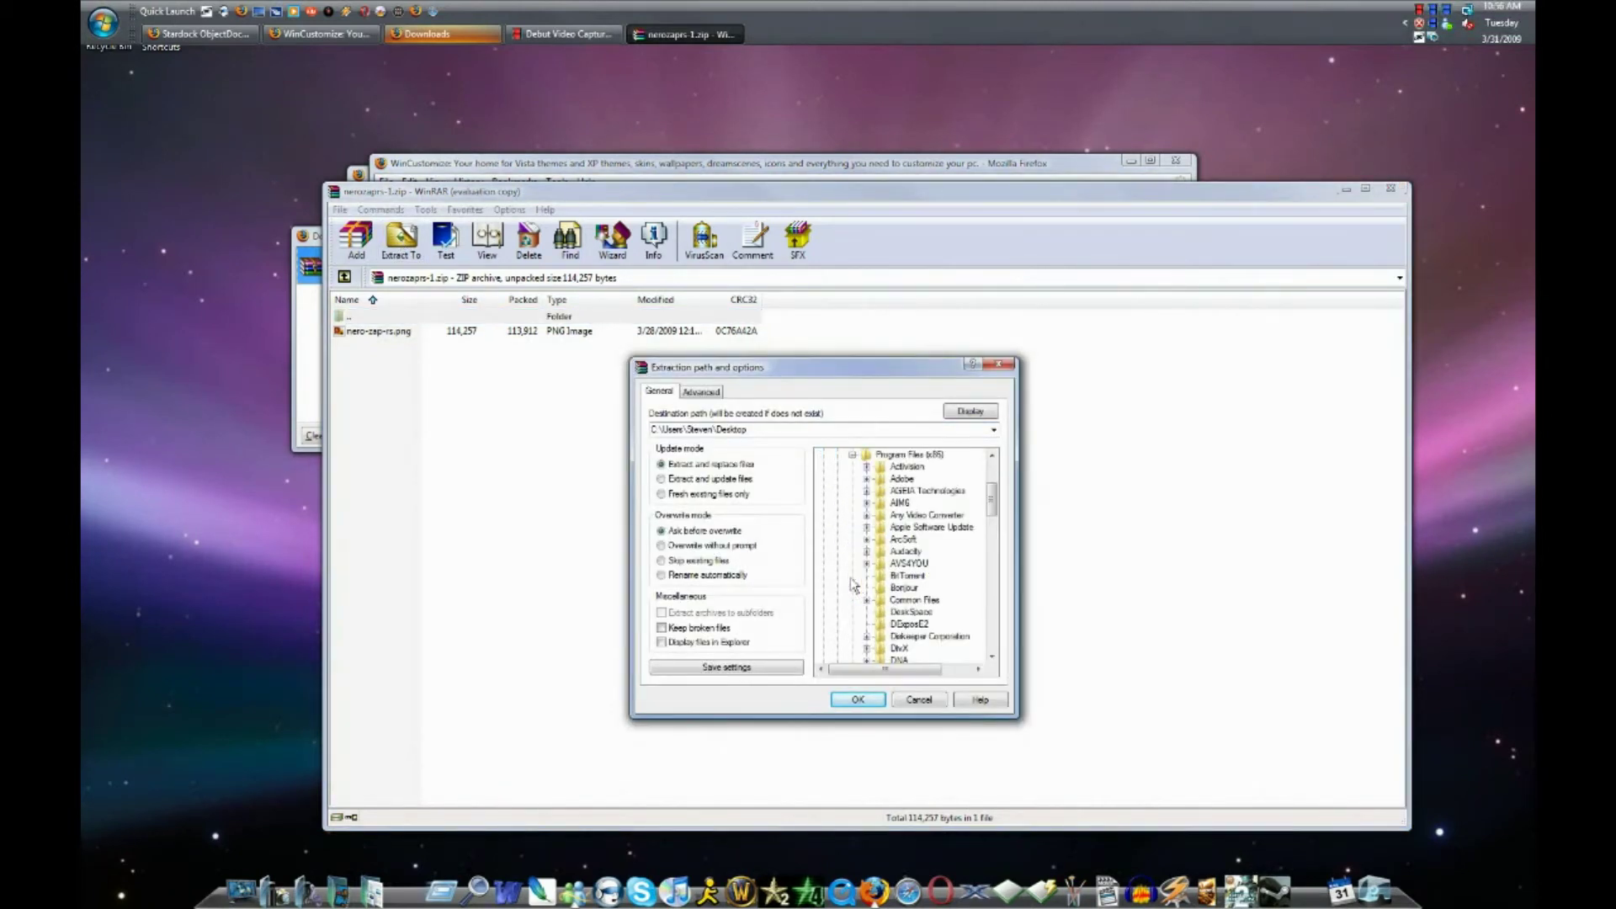
scroll(842, 556, "down", 6)
scroll(836, 543, "down", 6)
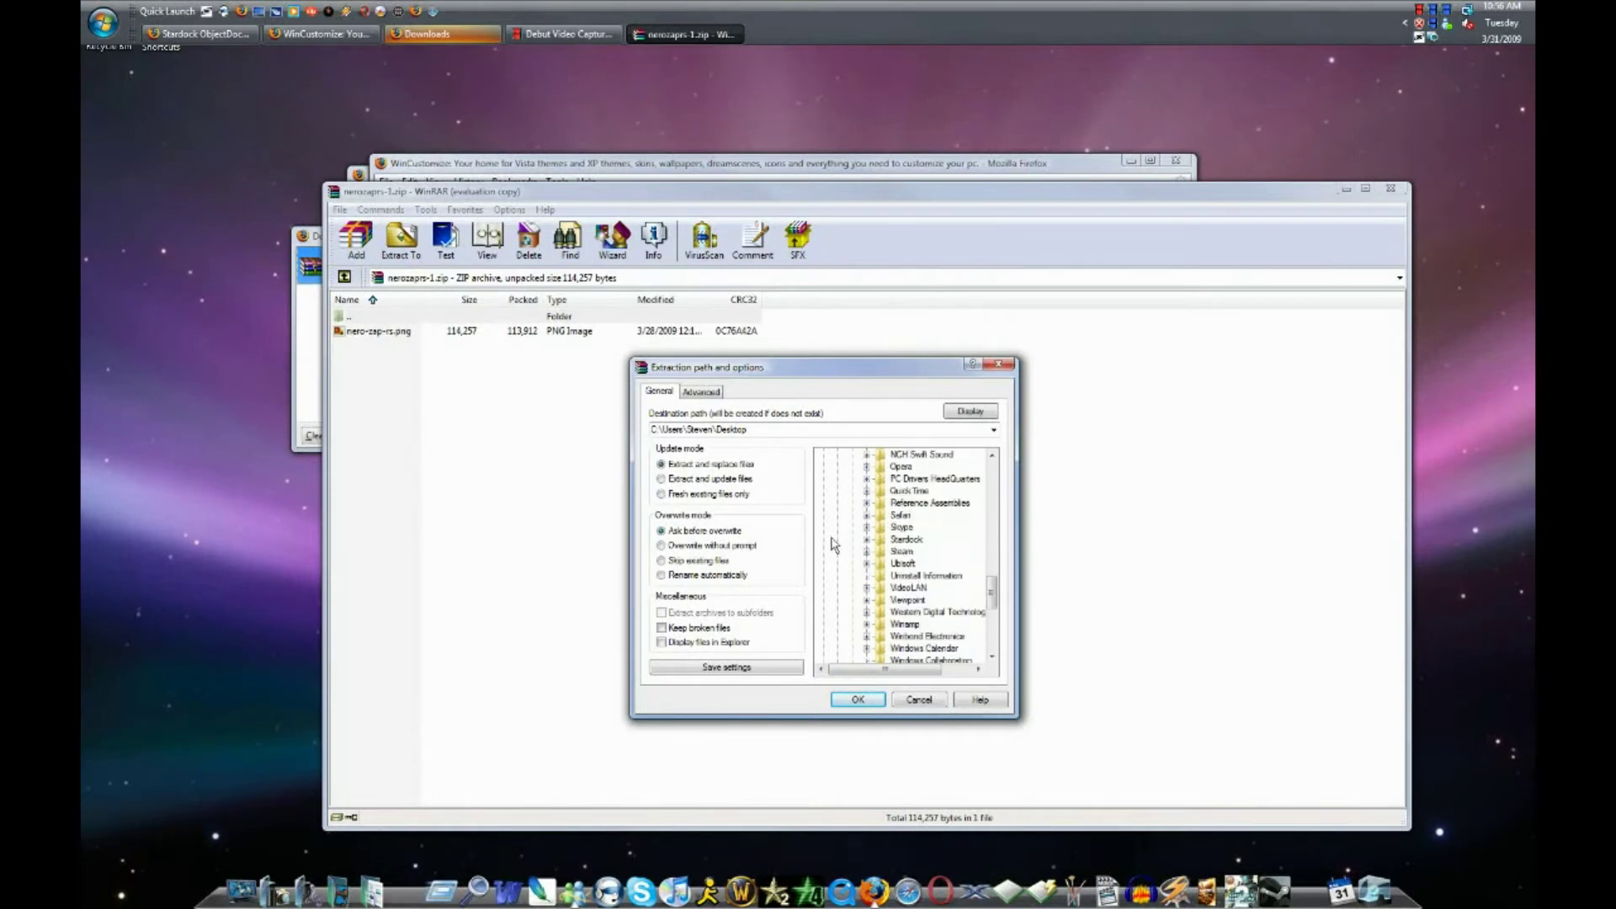
left_click(868, 515)
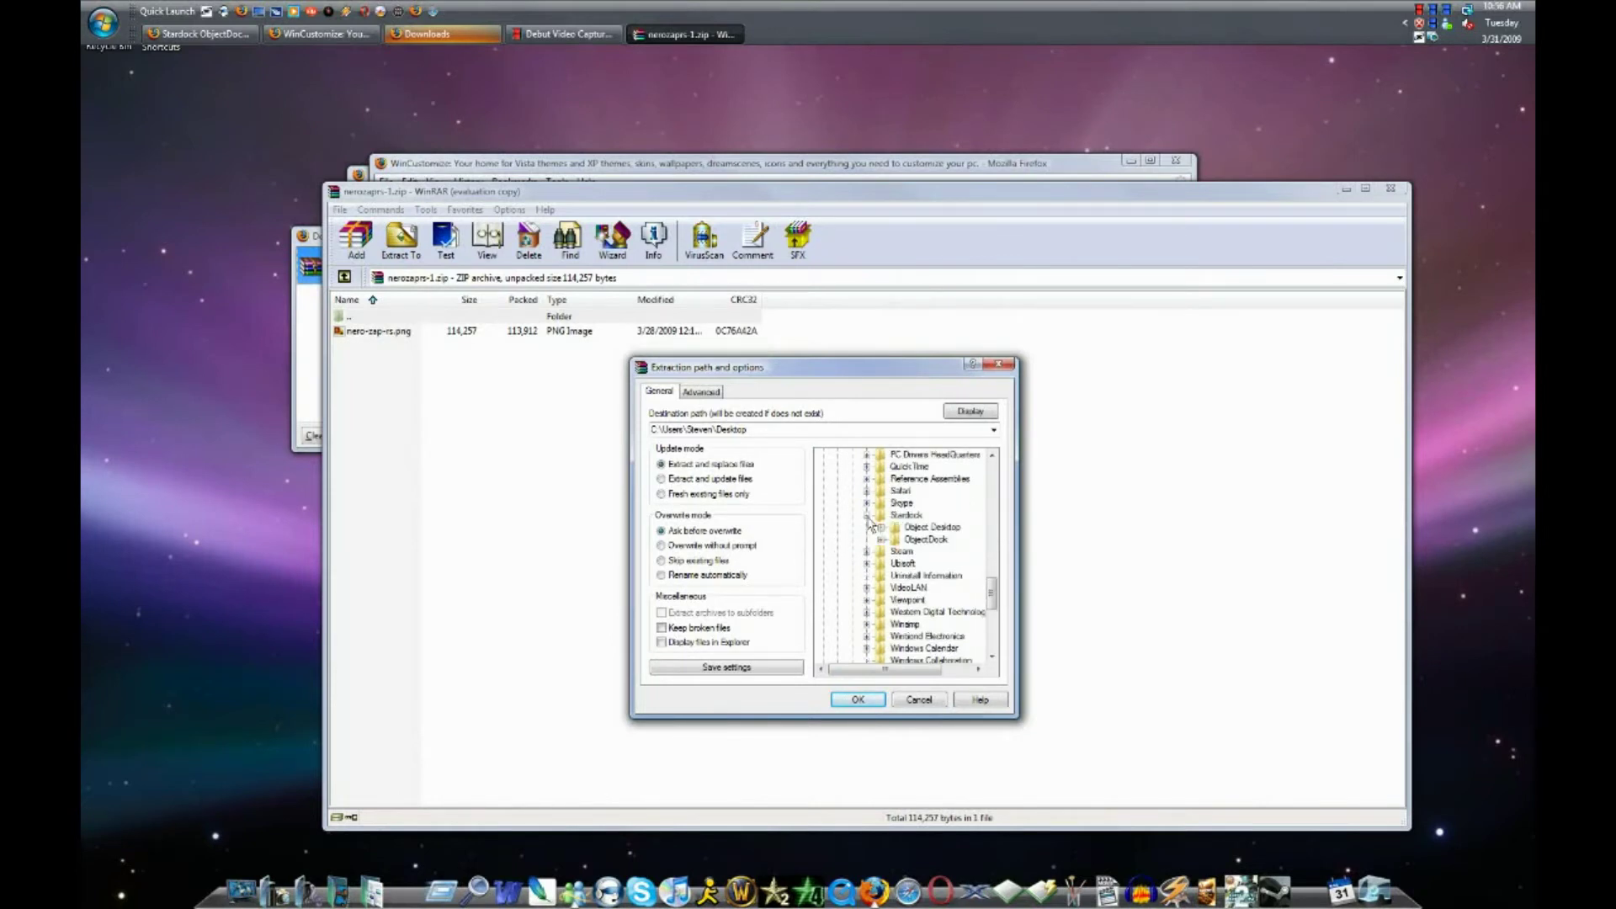
left_click(881, 540)
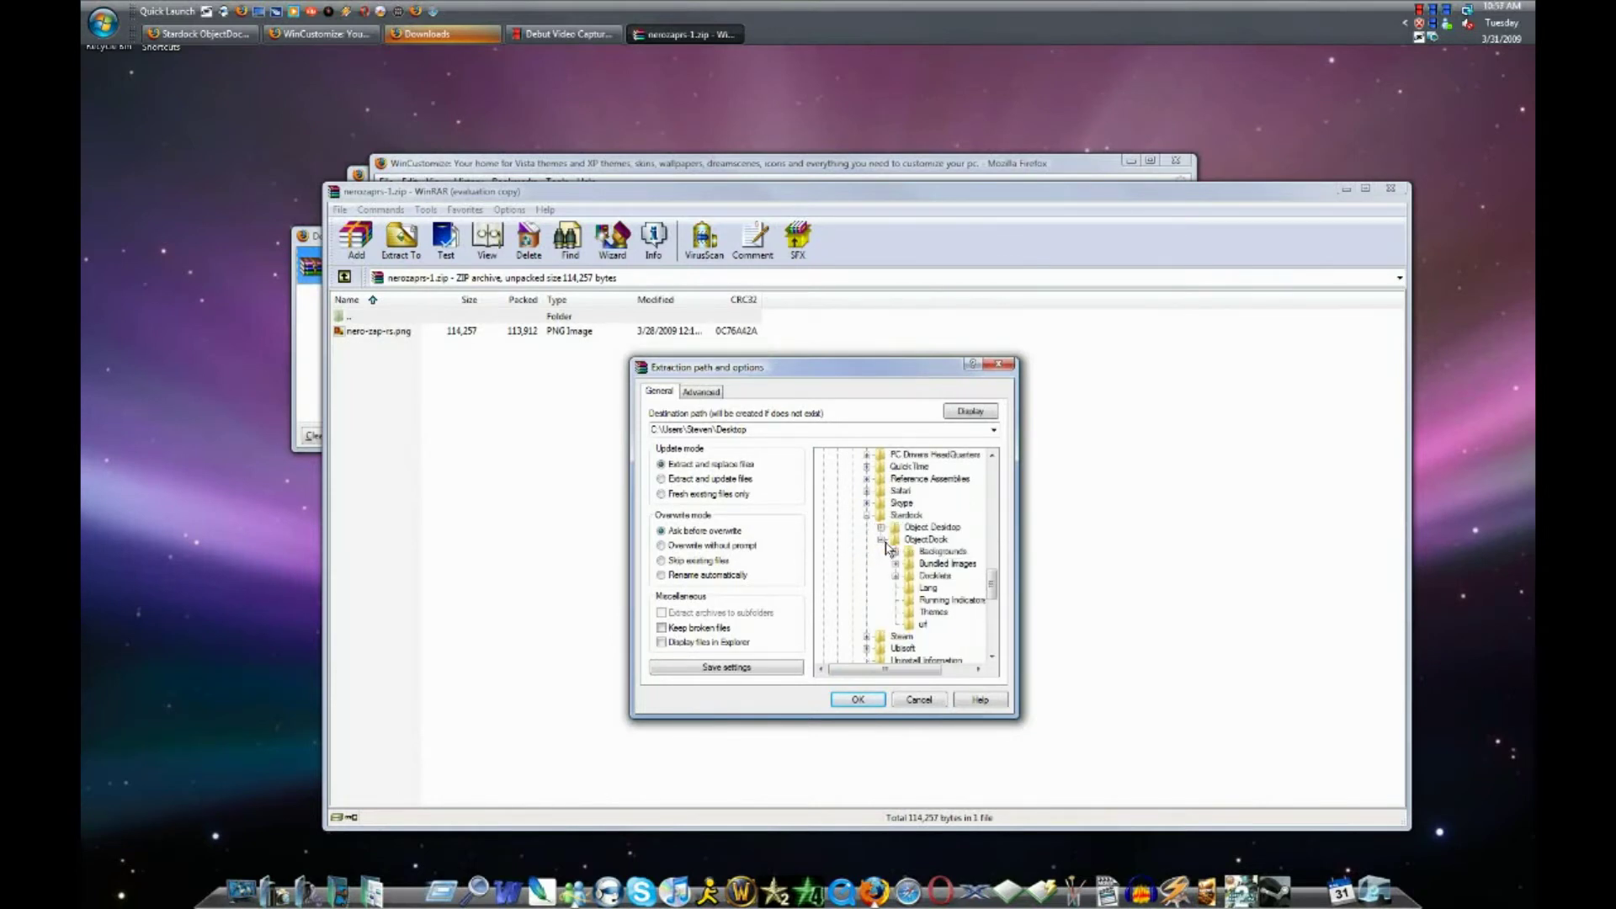
left_click(936, 564)
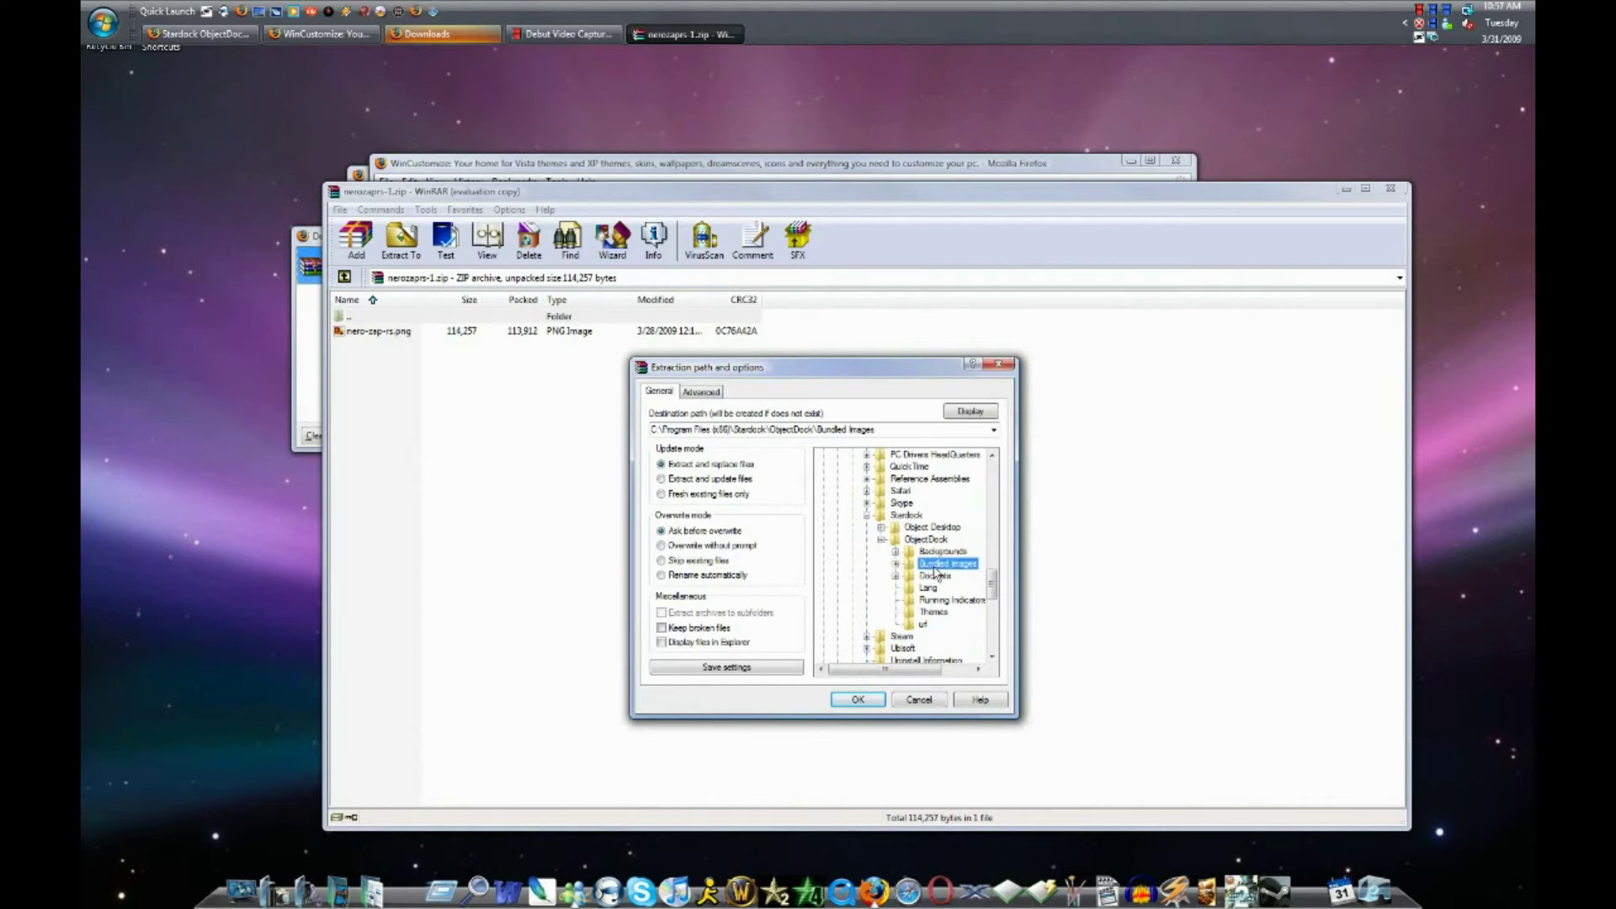
left_click(858, 701)
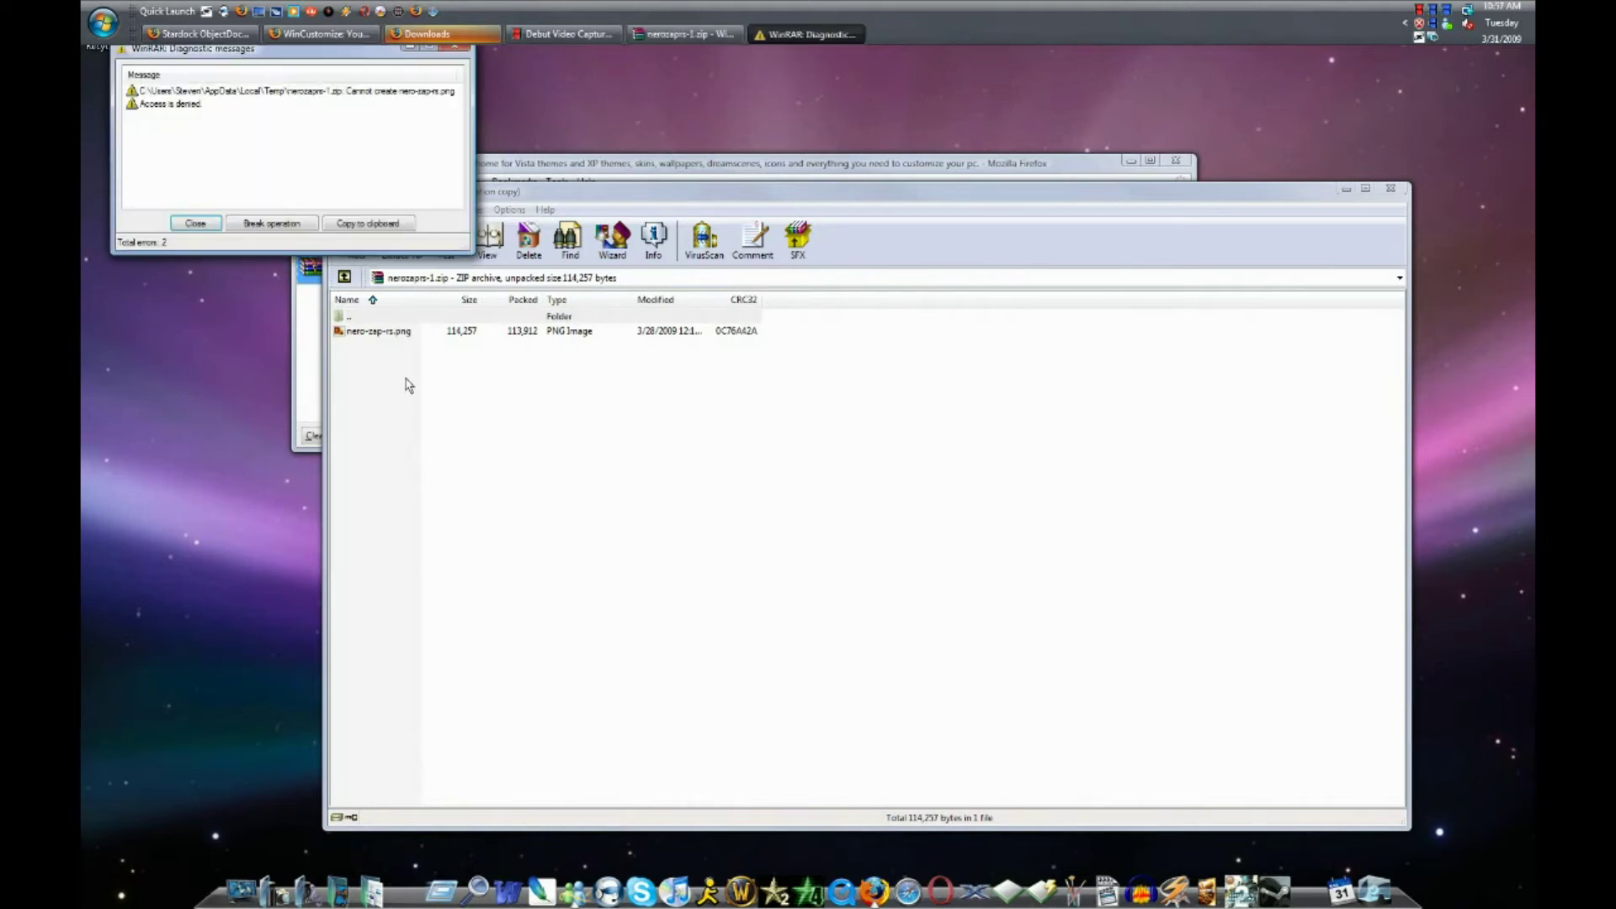
Step: Dismiss the access-denied error and drag nero-zap-rs.png onto the desktop
left_click(215, 227)
left_click(351, 332)
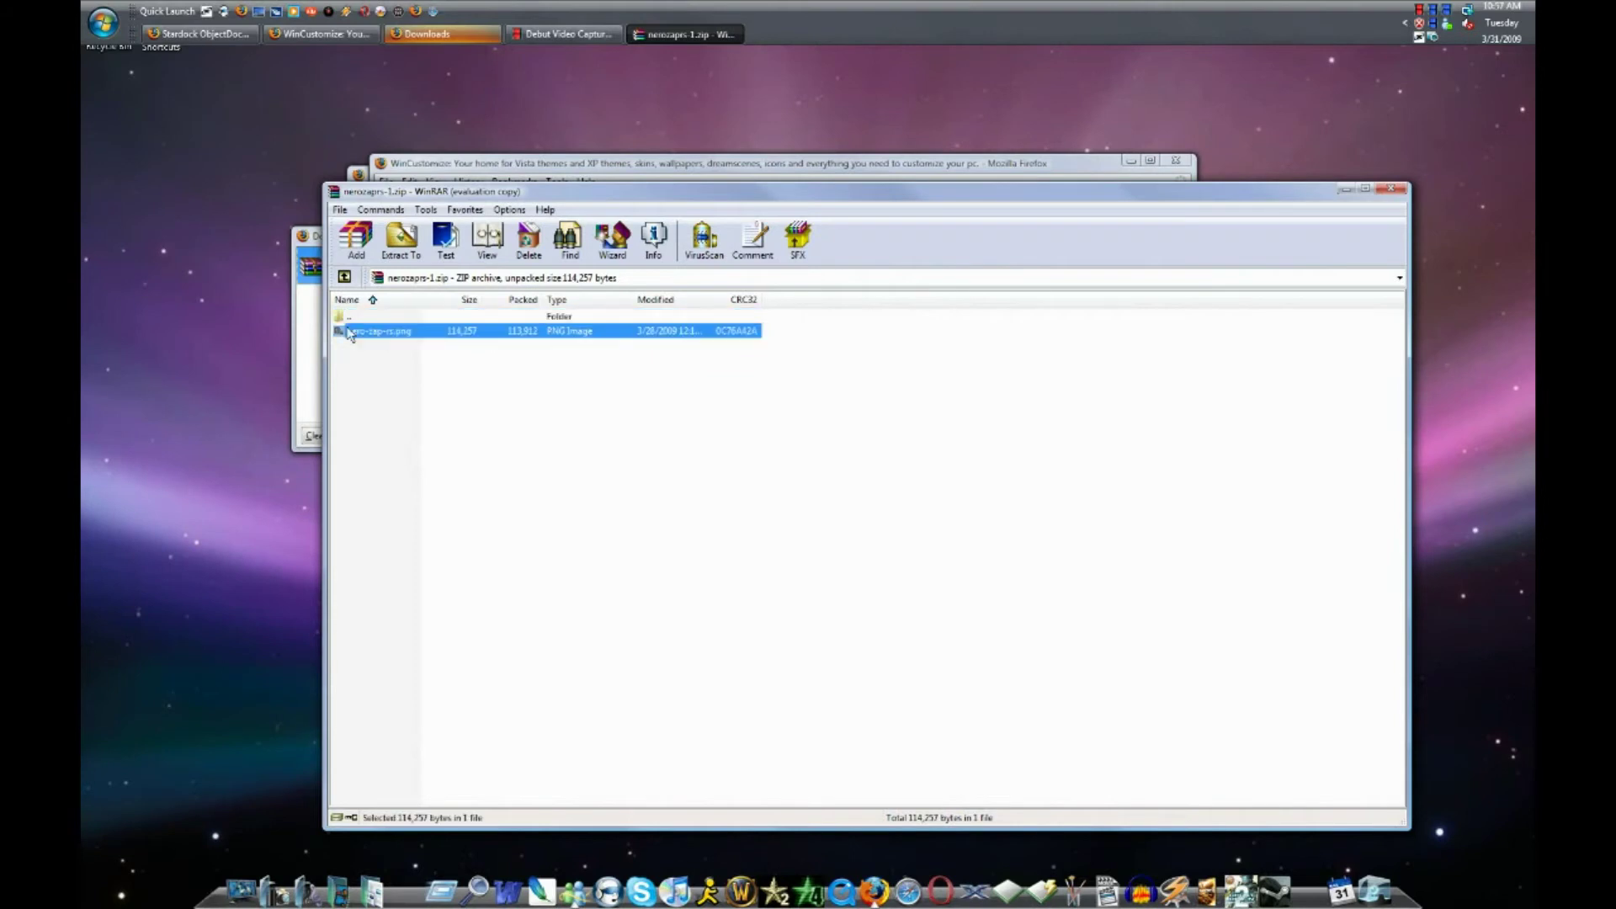
left_click_drag(147, 202, 146, 195)
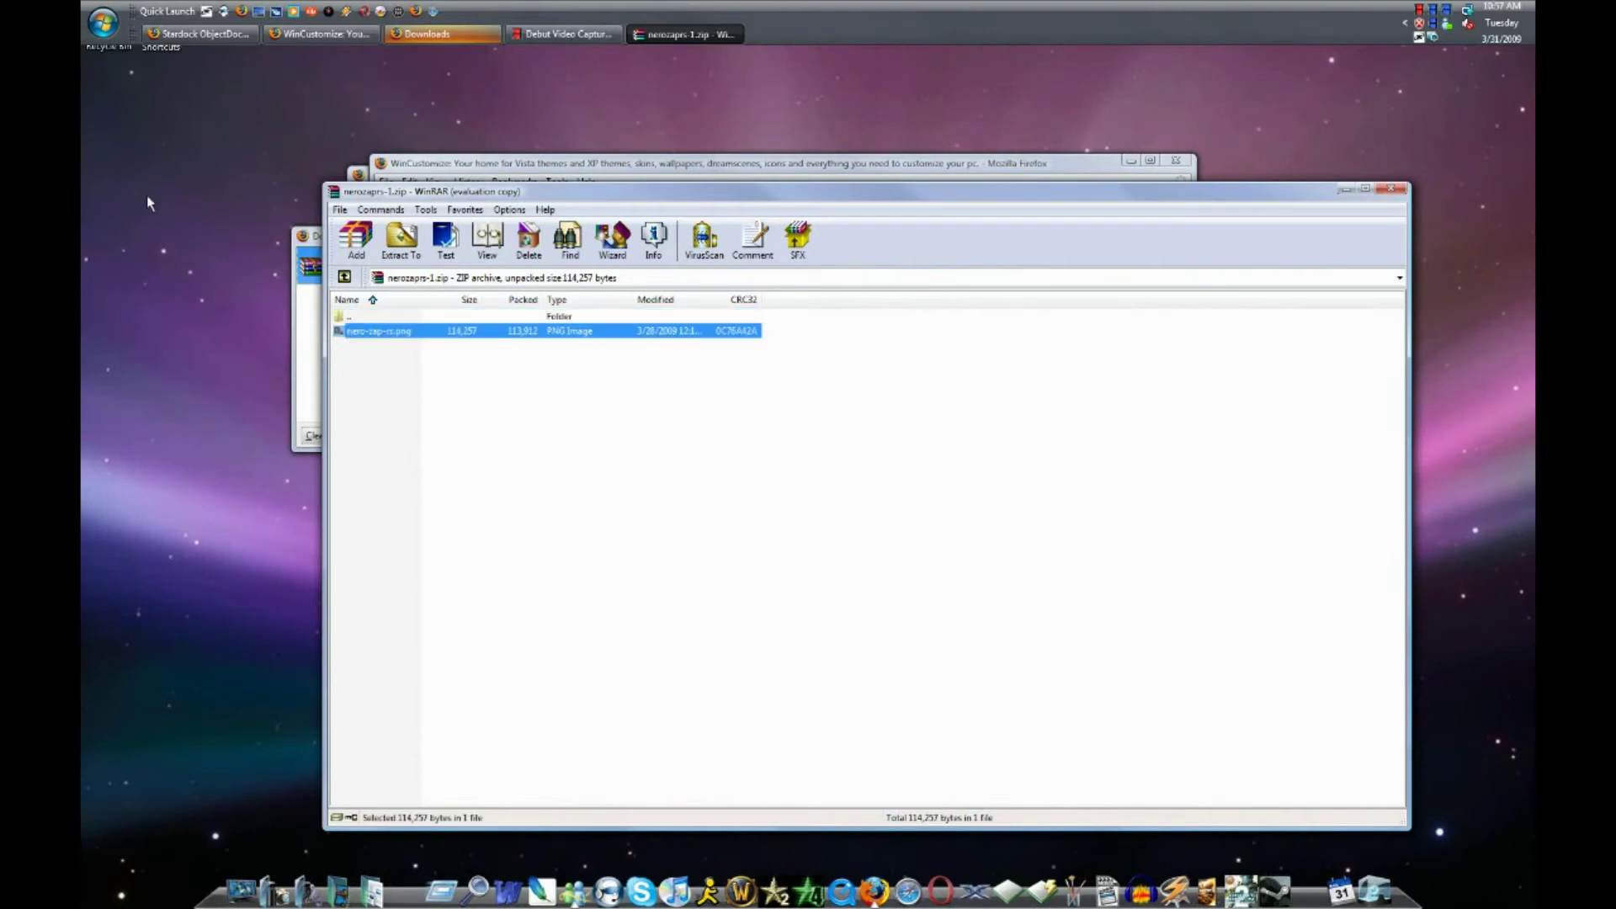
Step: Close WinRAR and the downloads list, then open Computer into C:\Program Files (x86)
left_click(1387, 187)
left_click(637, 232)
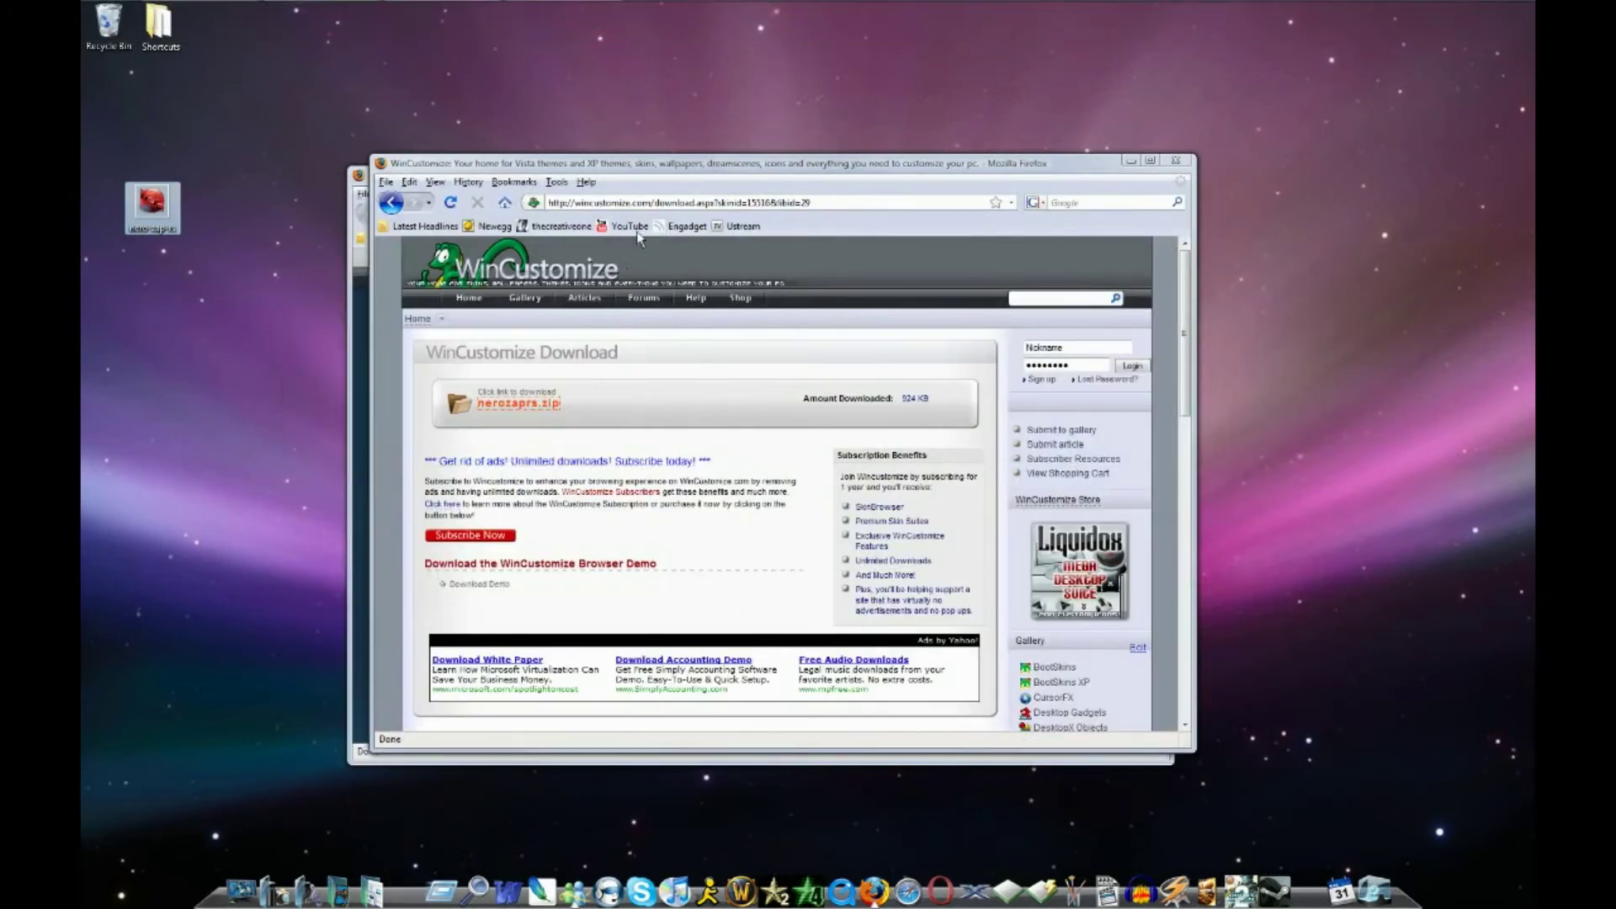
left_click(250, 881)
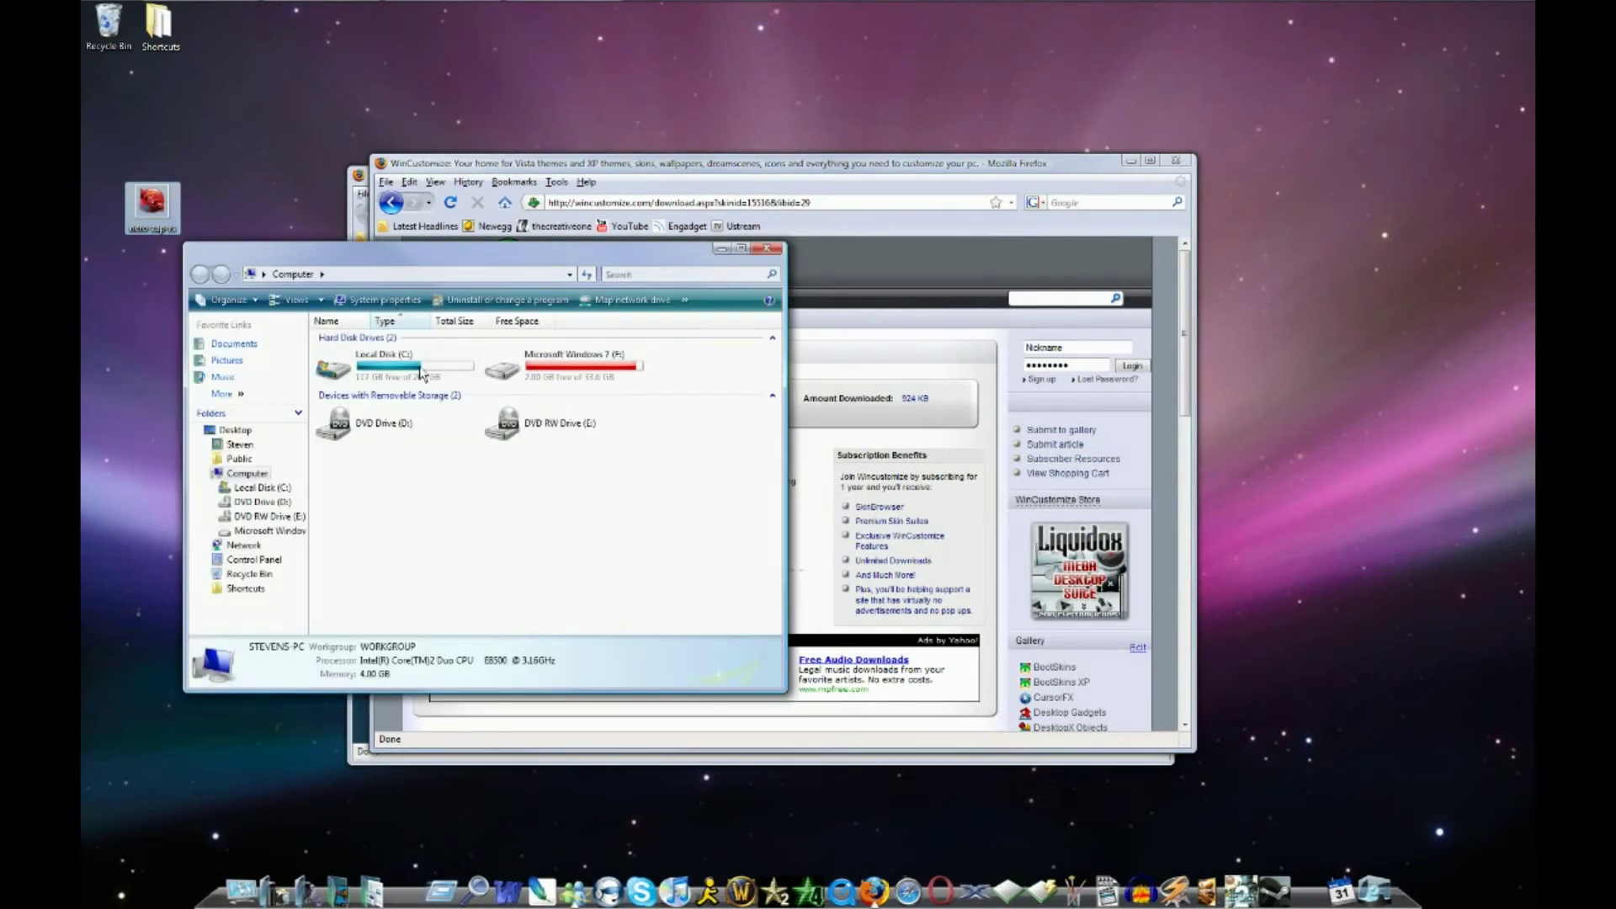
double_click(370, 375)
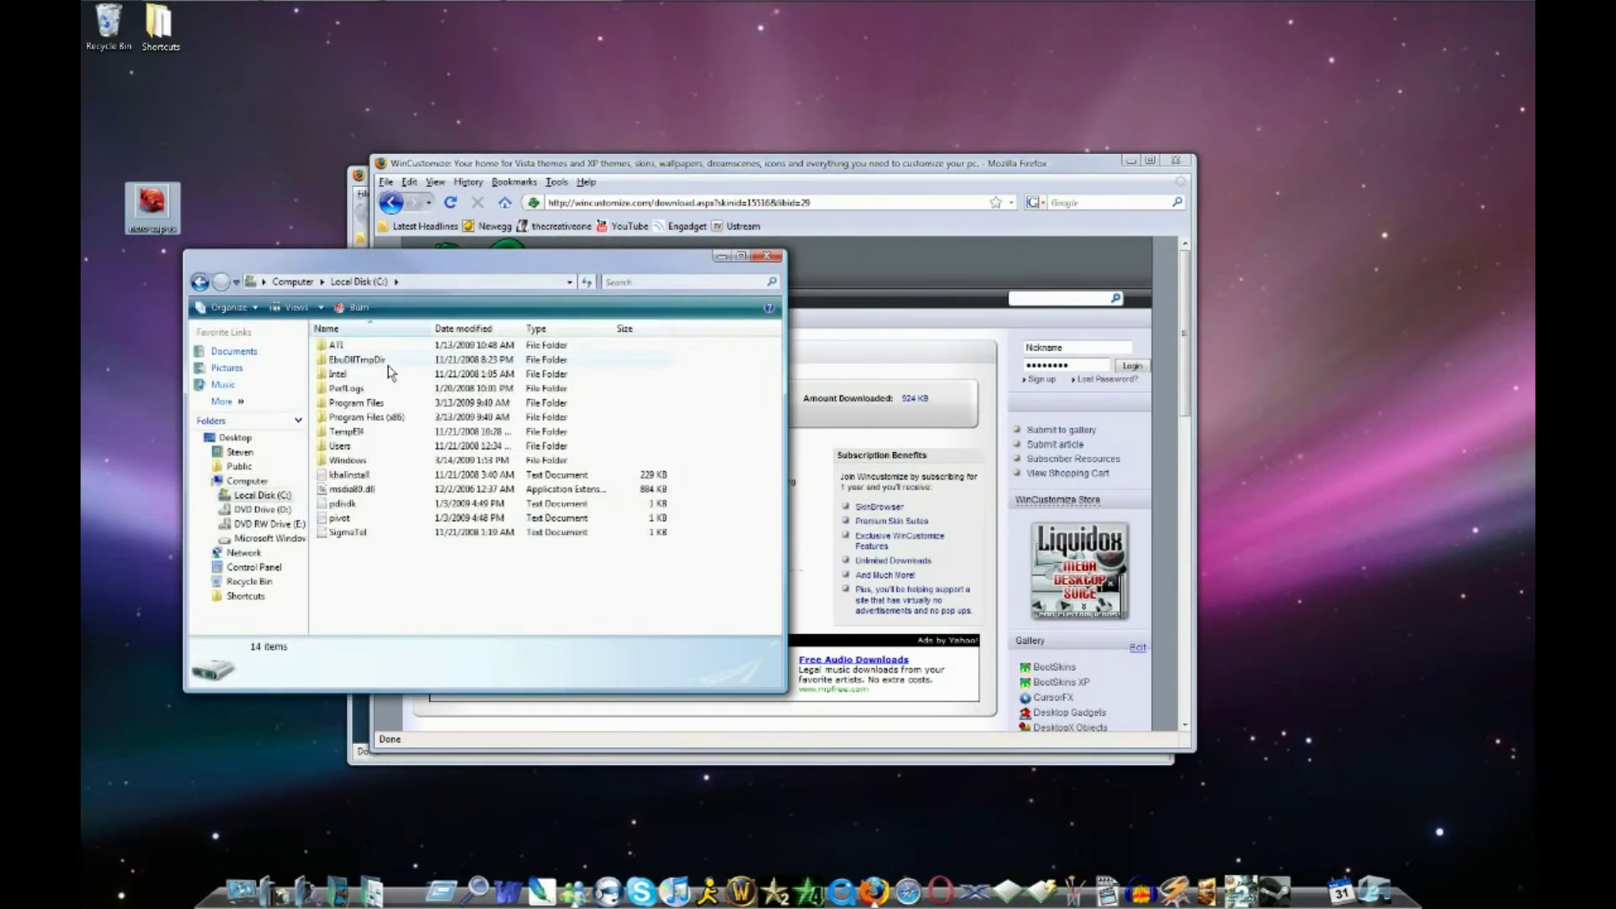
double_click(389, 428)
Step: Navigate into Stardock\ObjectDock\Bundled Images\Applications to receive the icon
scroll(389, 505, "down", 5)
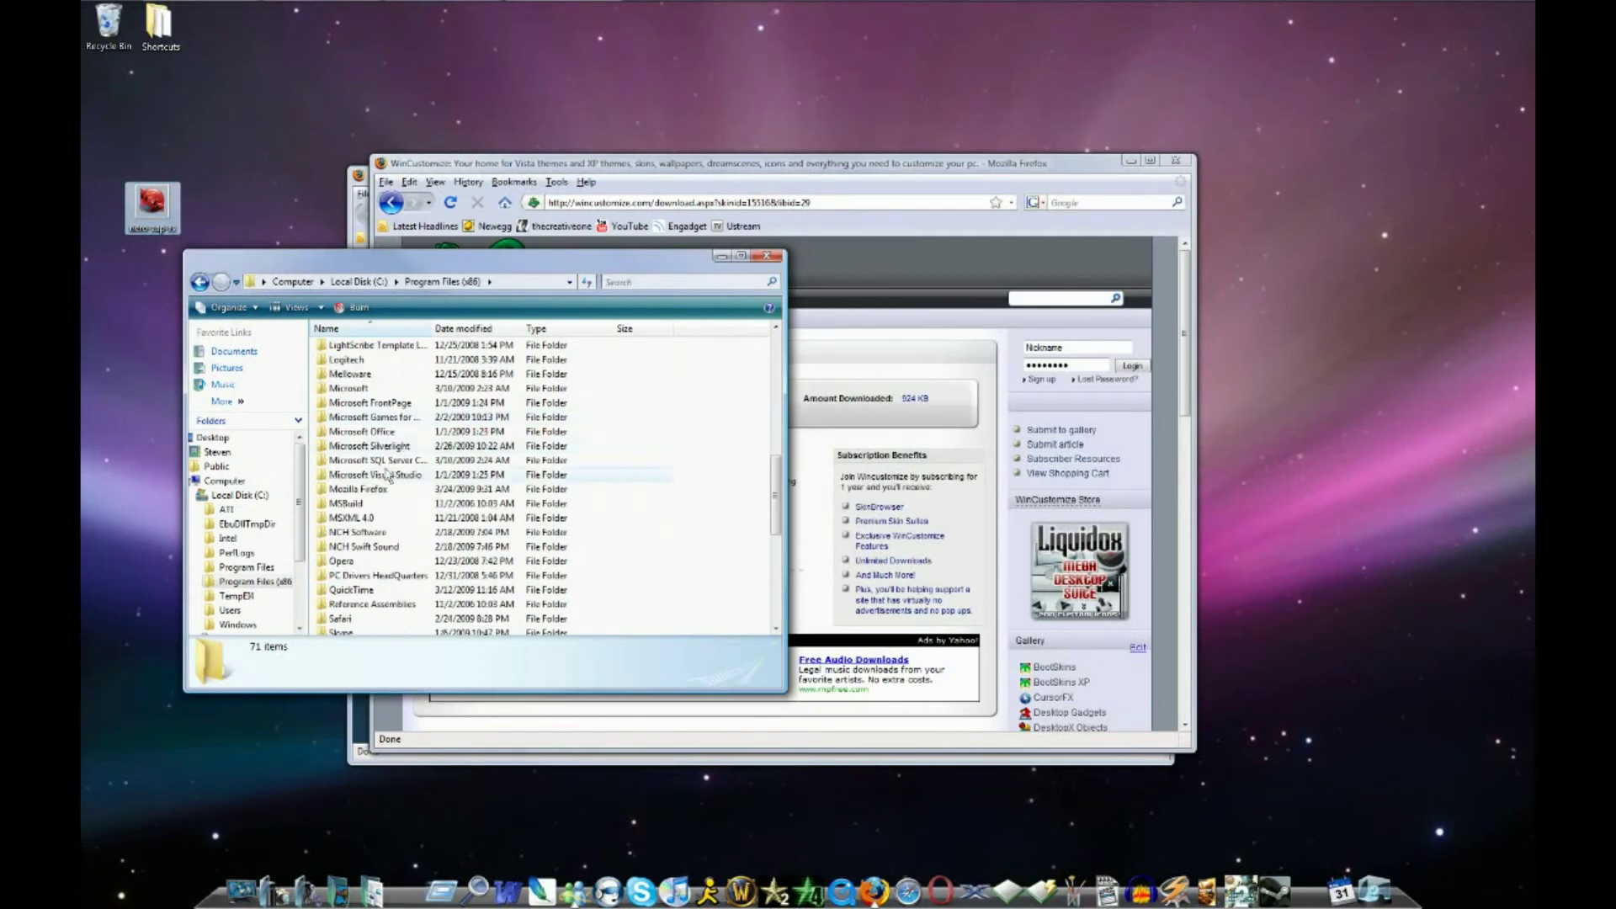
double_click(362, 612)
double_click(374, 360)
key("BackSpace")
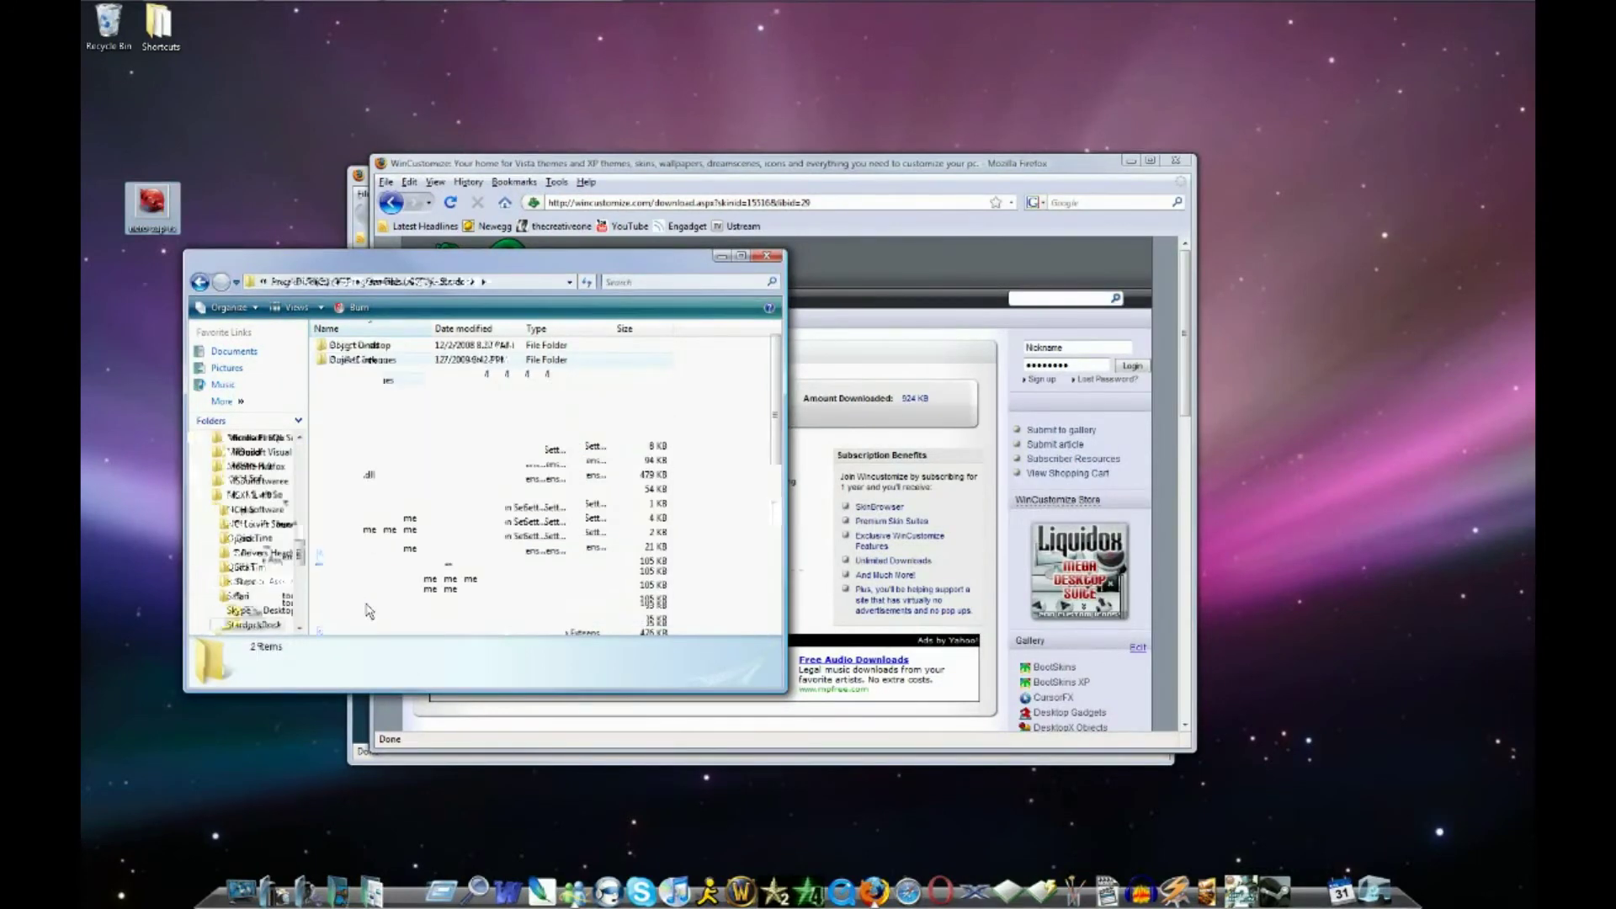
double_click(374, 360)
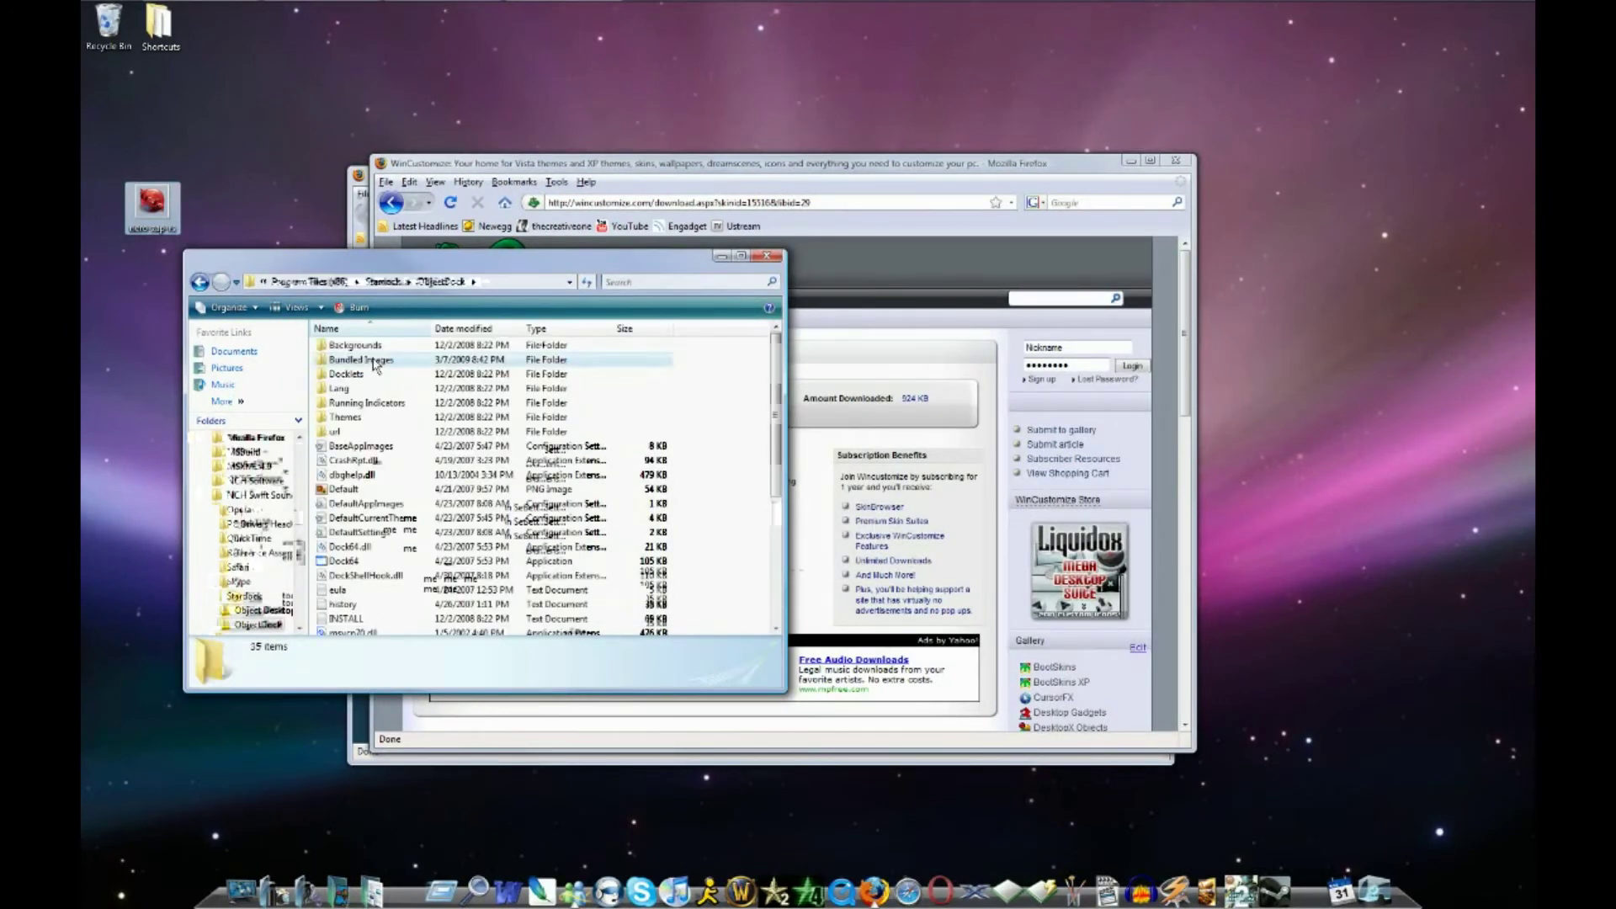
double_click(373, 360)
double_click(354, 345)
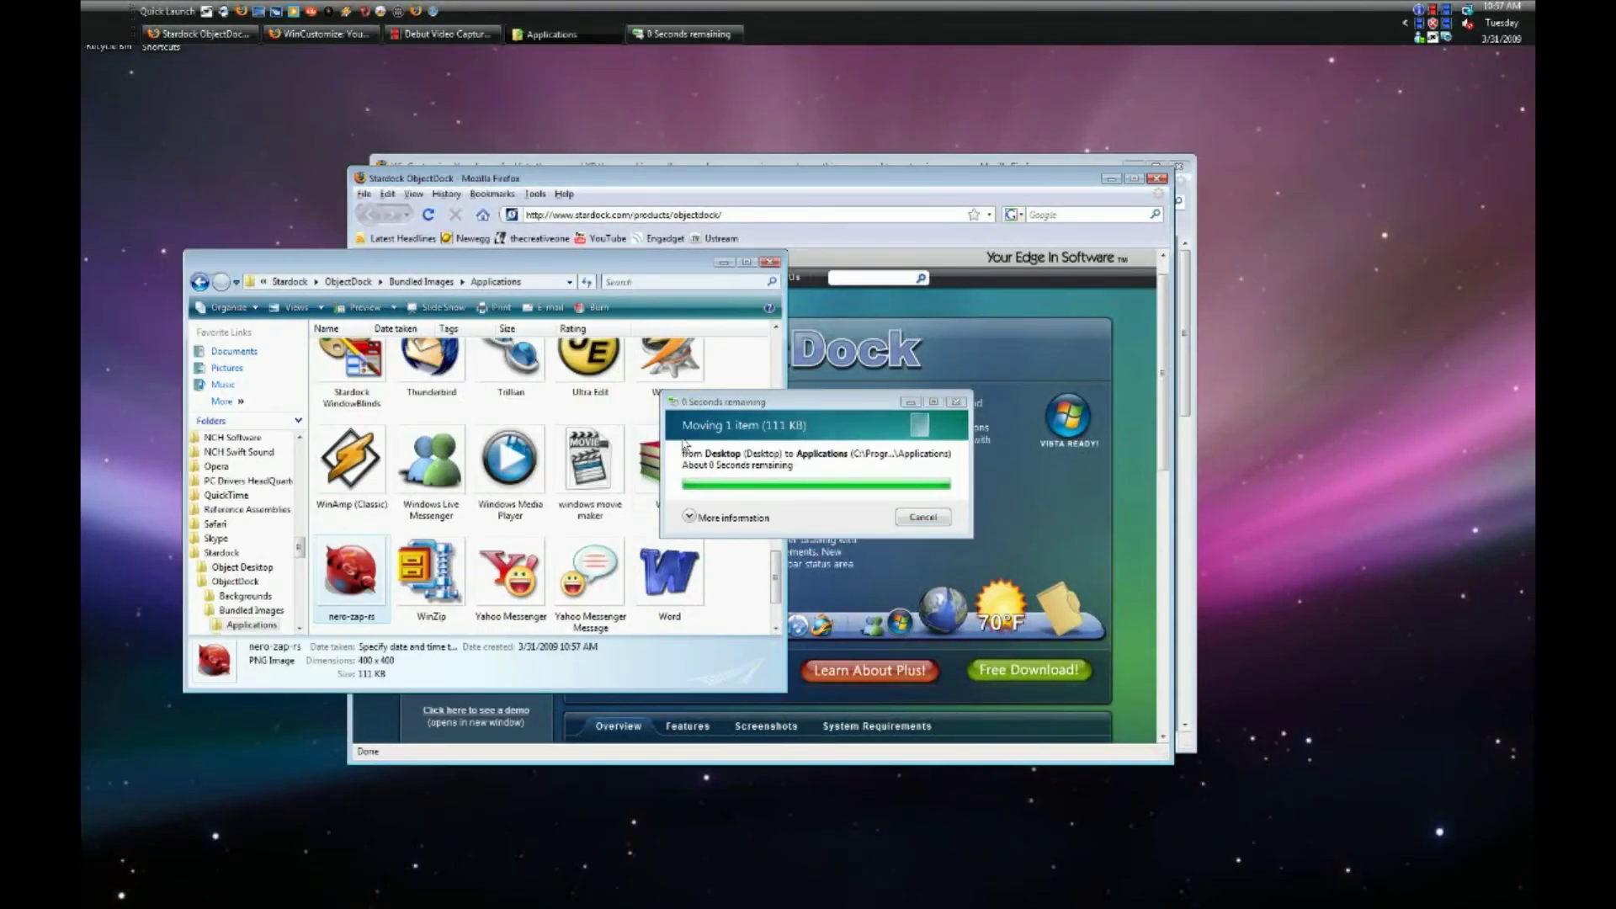
Step: Close the Applications folder, minimize both Firefox windows, and open Steam's Dock Entry Properties
left_click(771, 263)
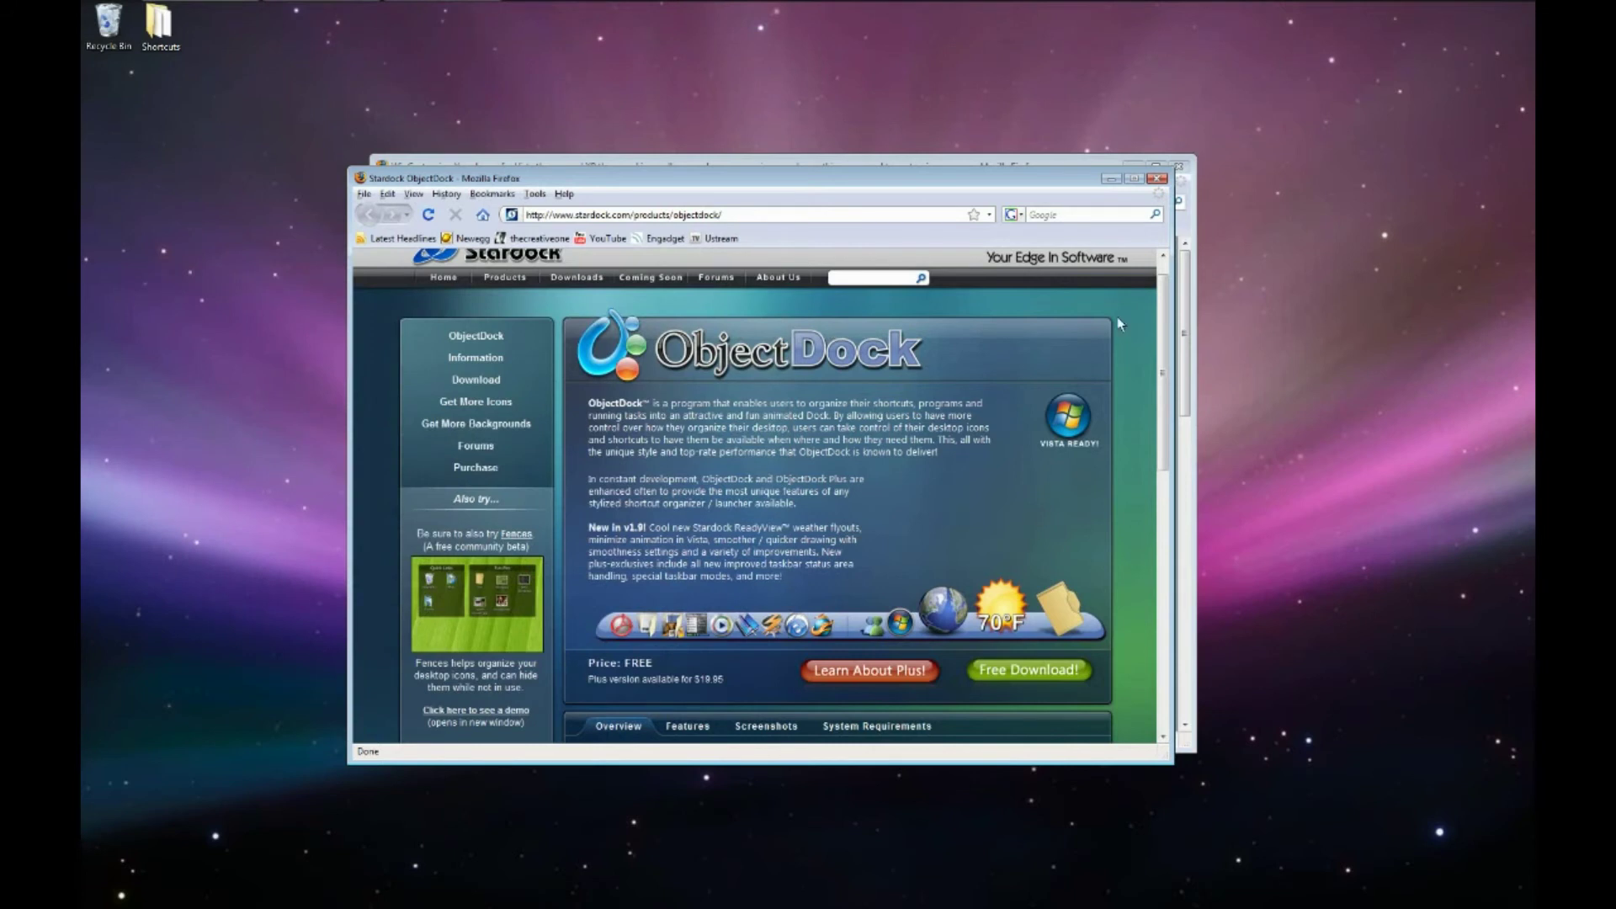
left_click(1111, 180)
left_click(1134, 168)
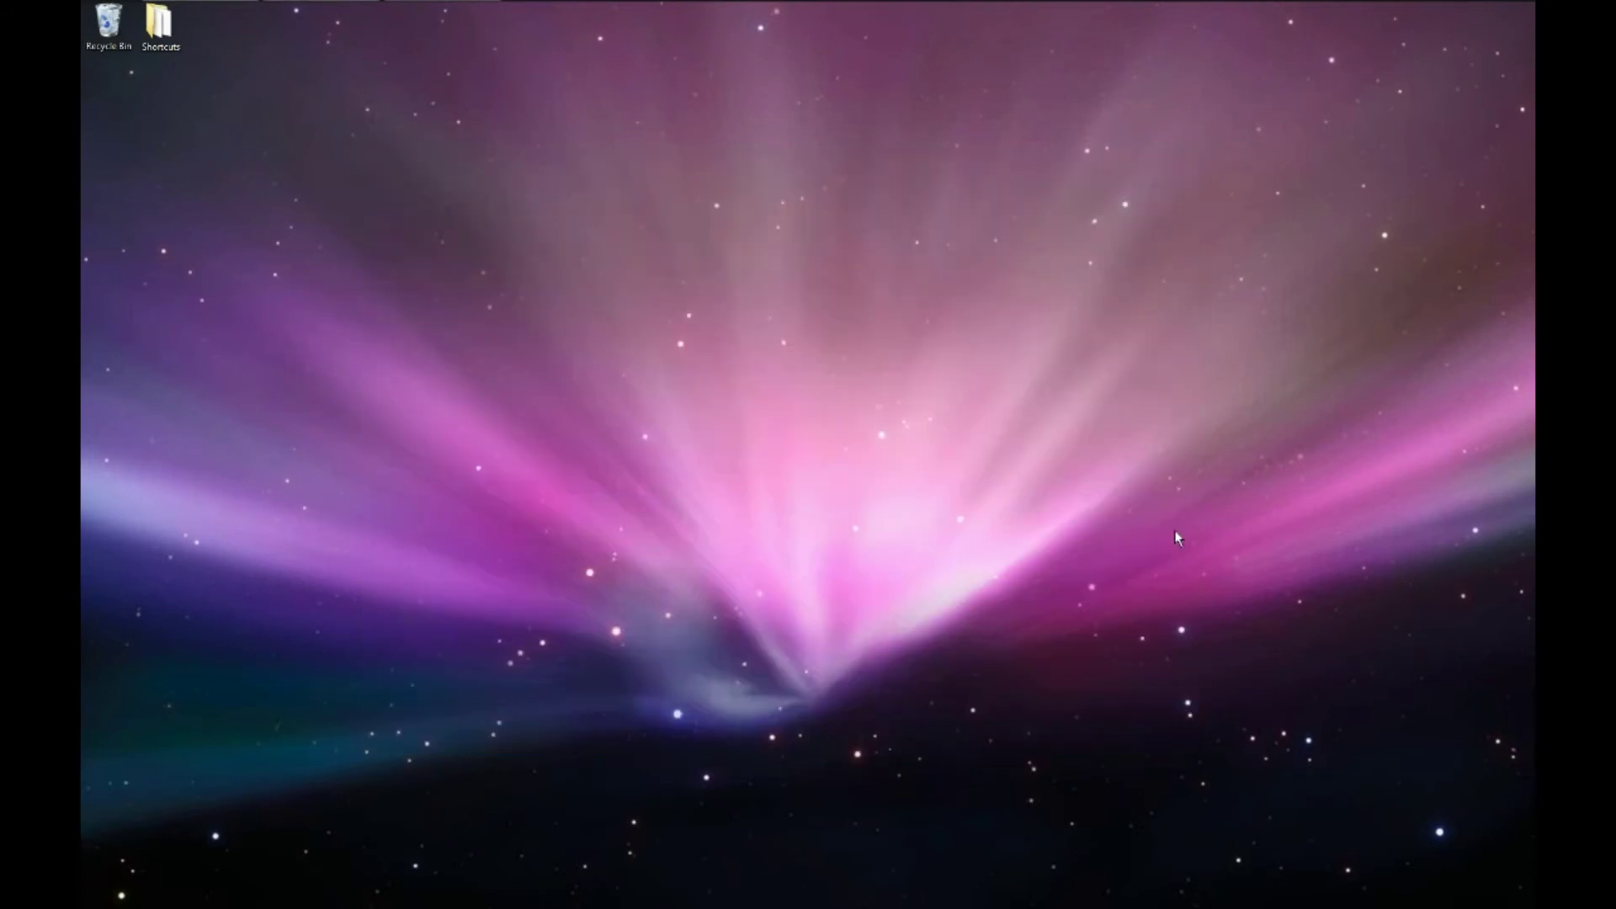
right_click(1284, 882)
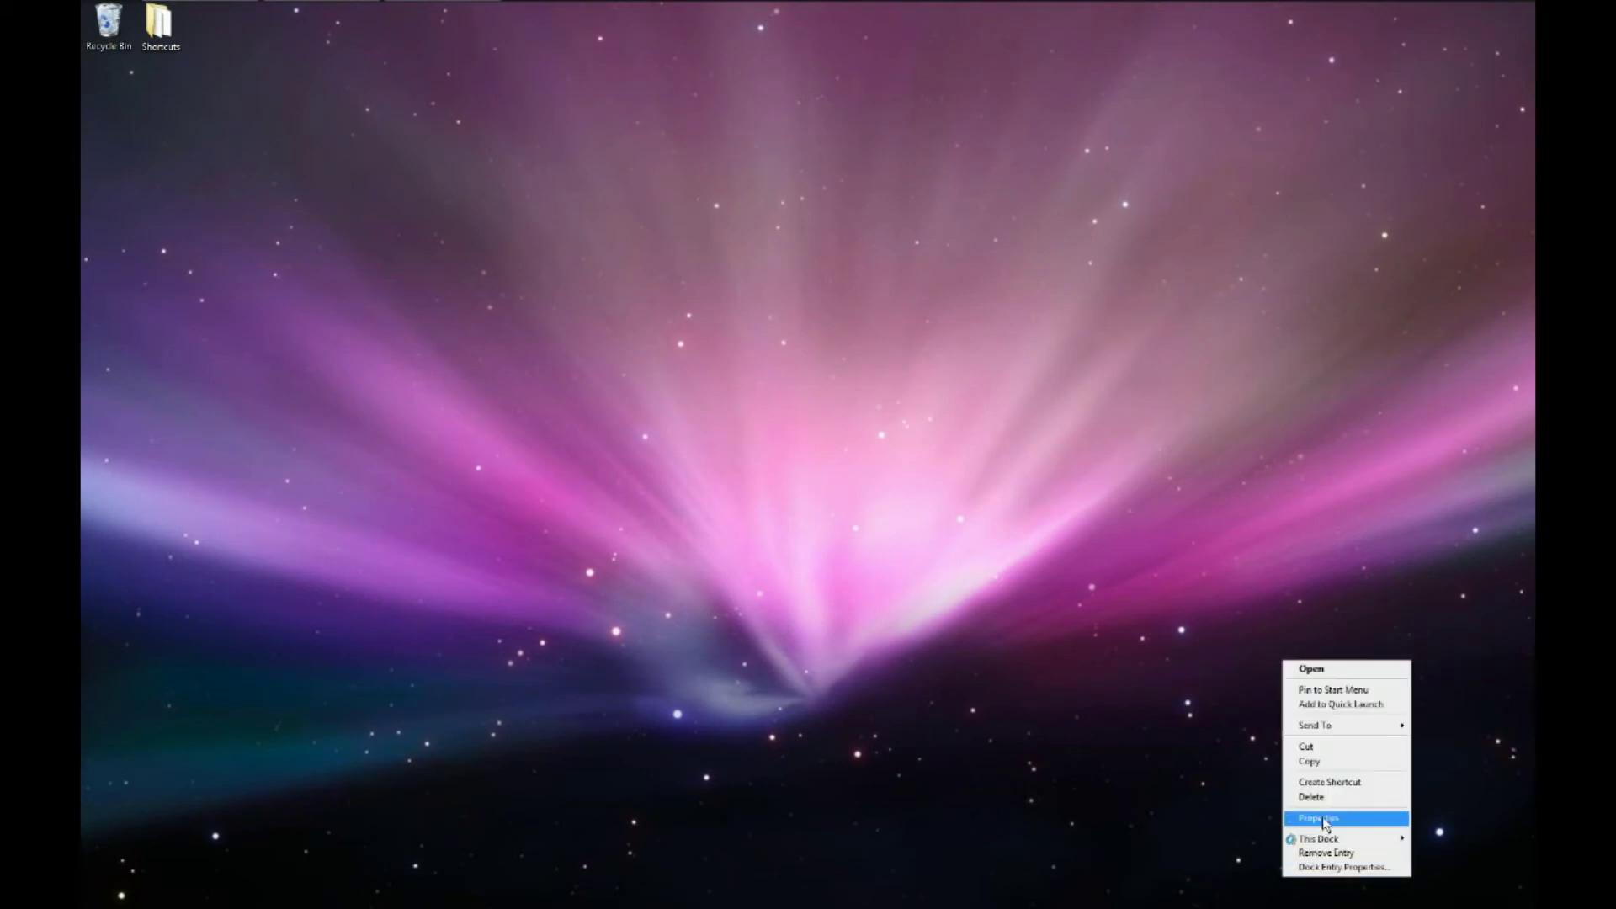
left_click(1340, 868)
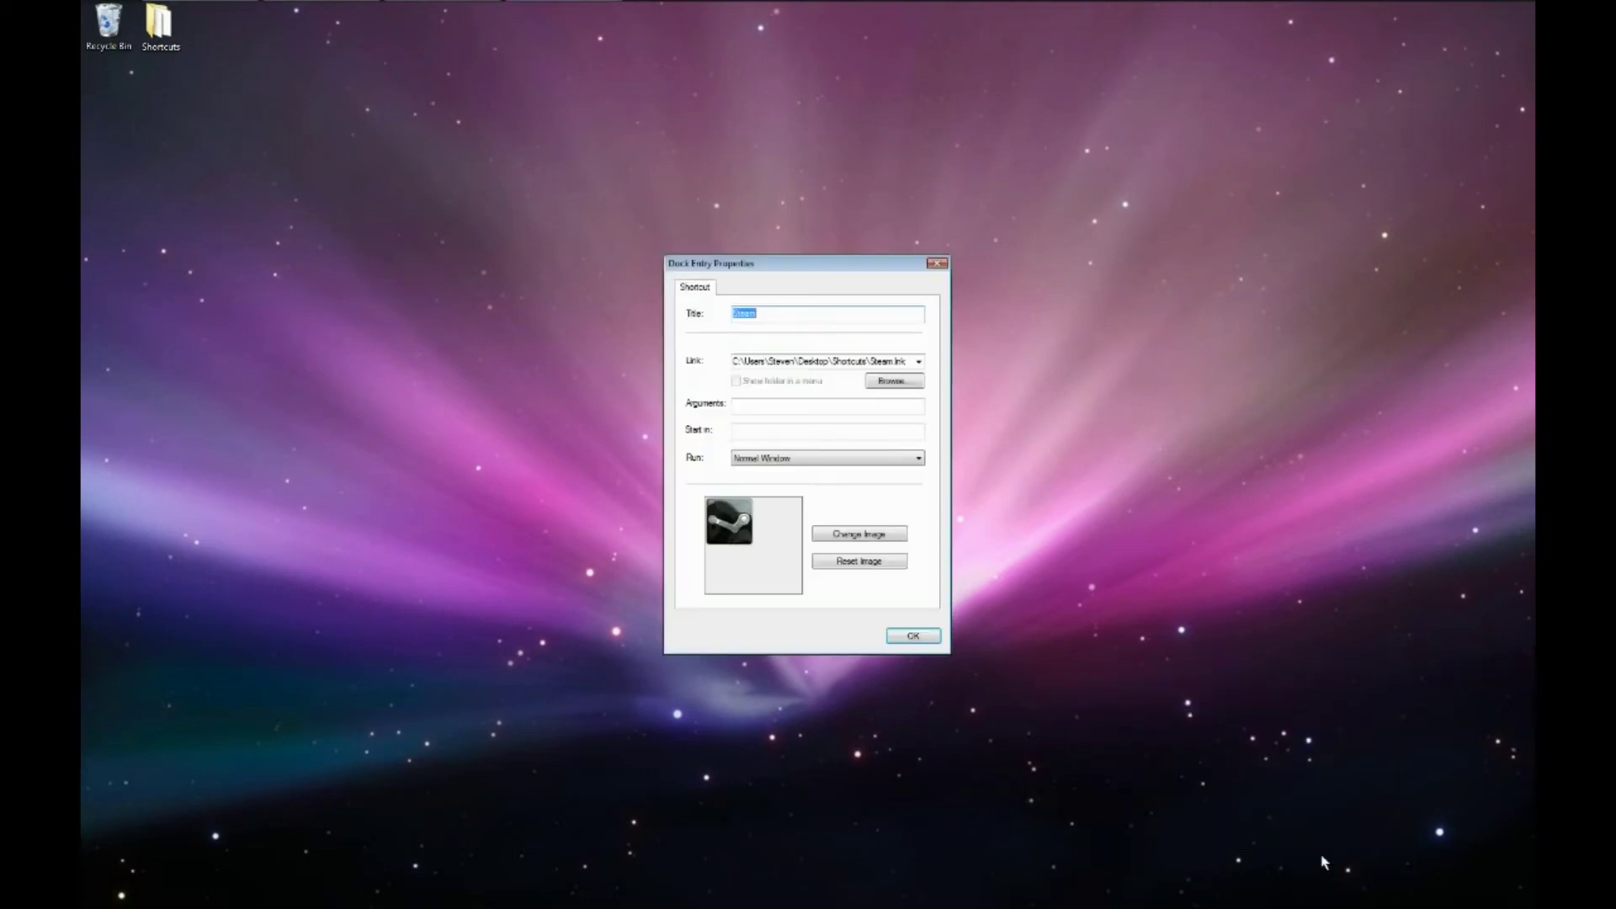
left_click(141, 371)
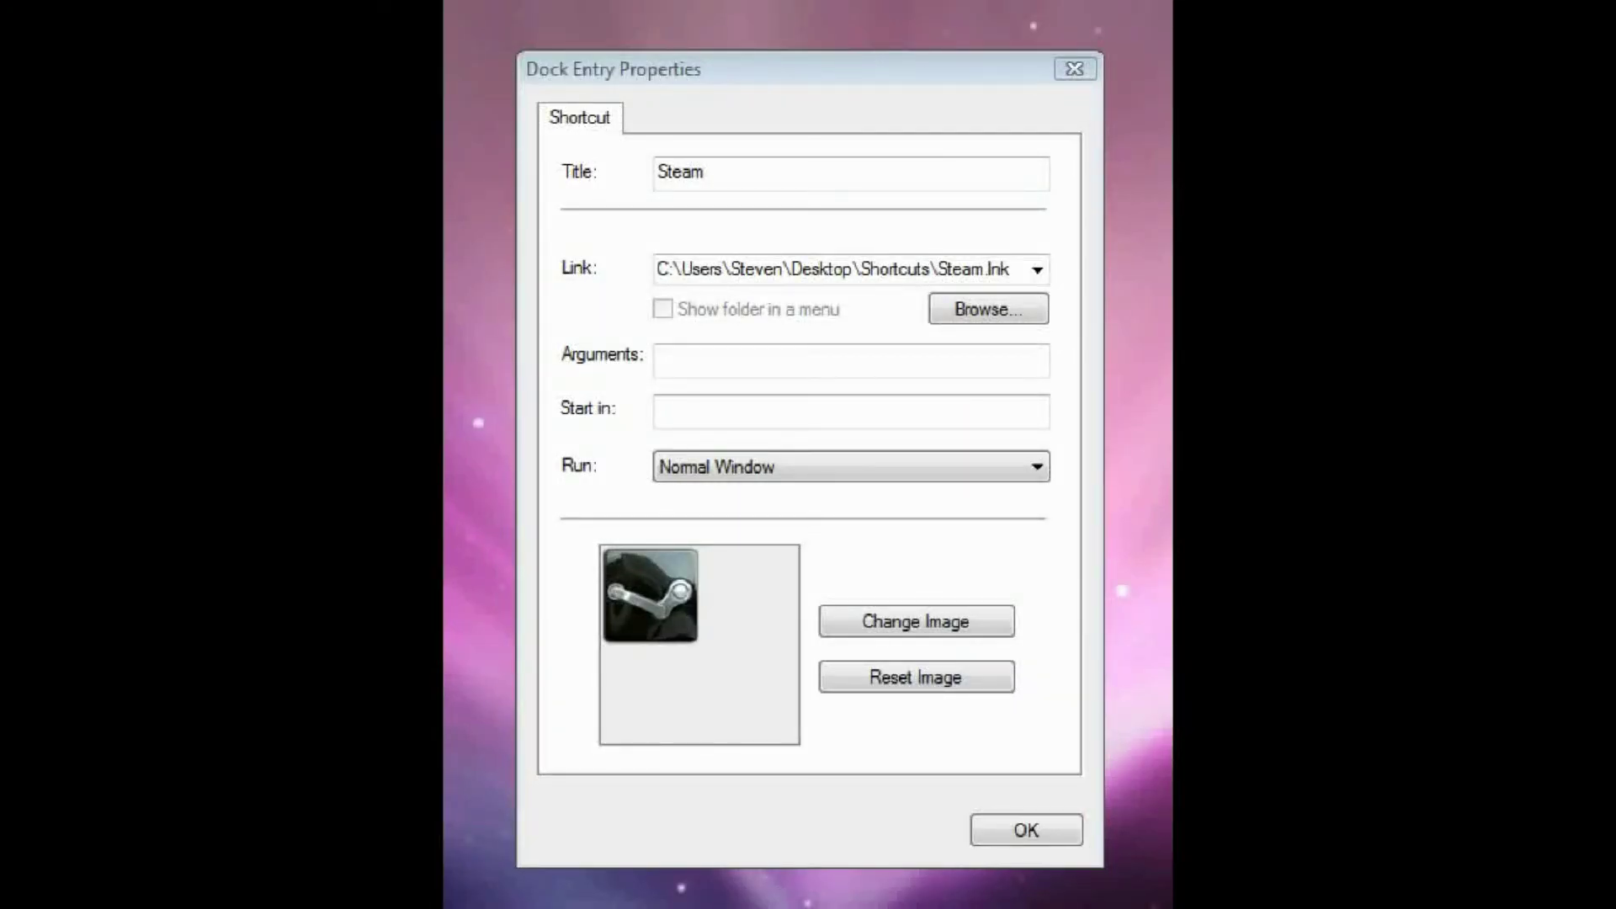
Step: Replace the Steam entry's image with the nero-zap-rs icon from the image picker
left_click(873, 626)
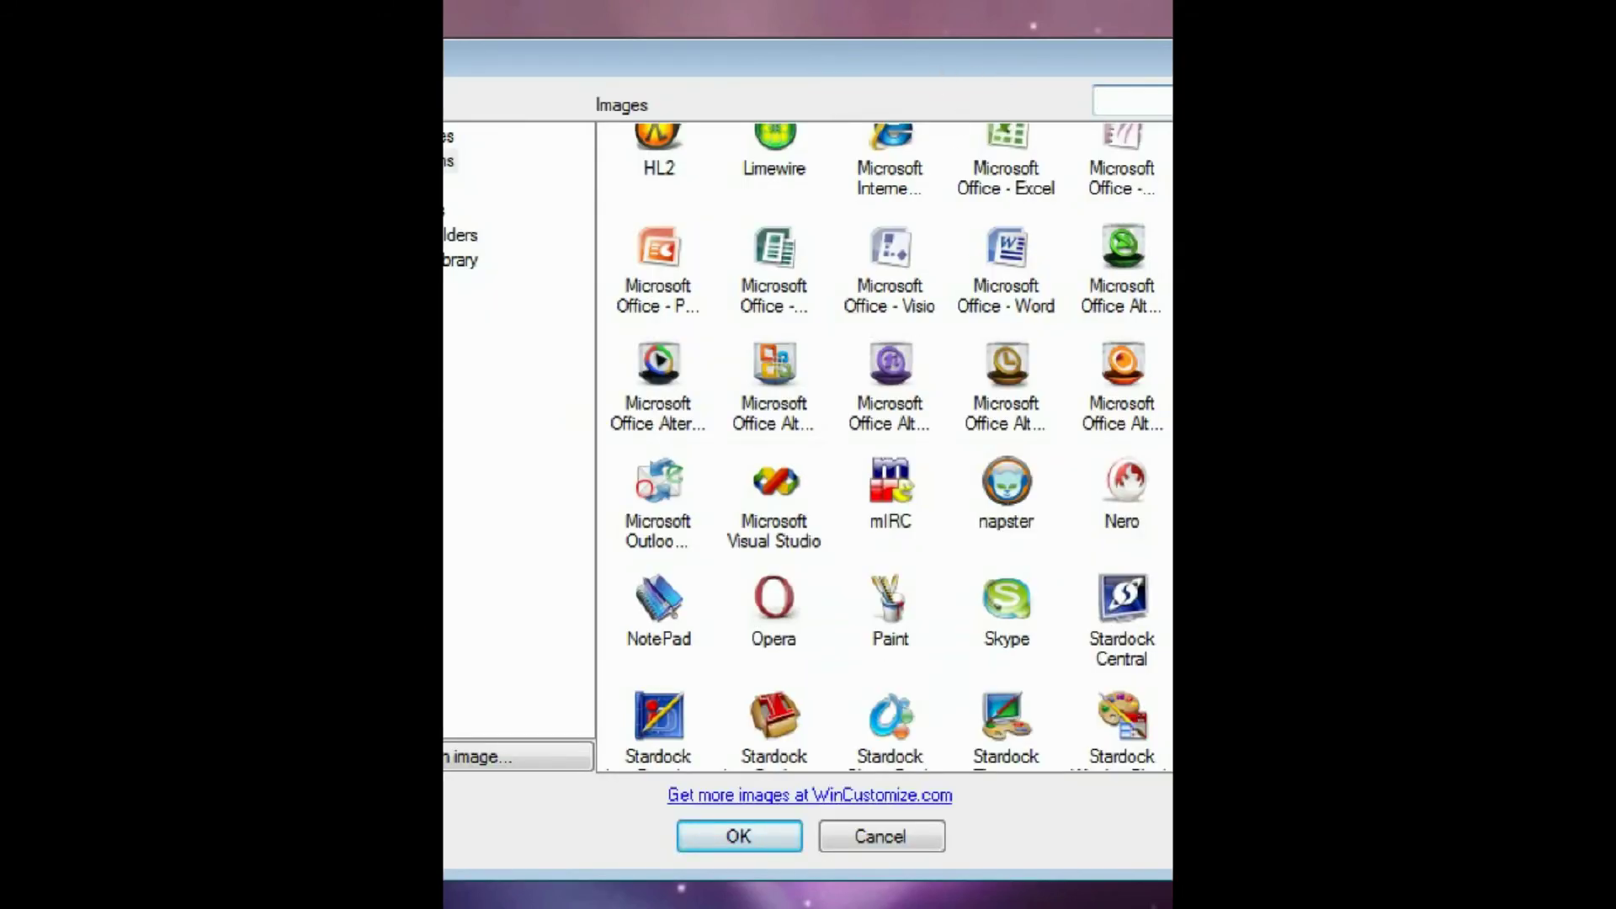
scroll(890, 446, "down", 3)
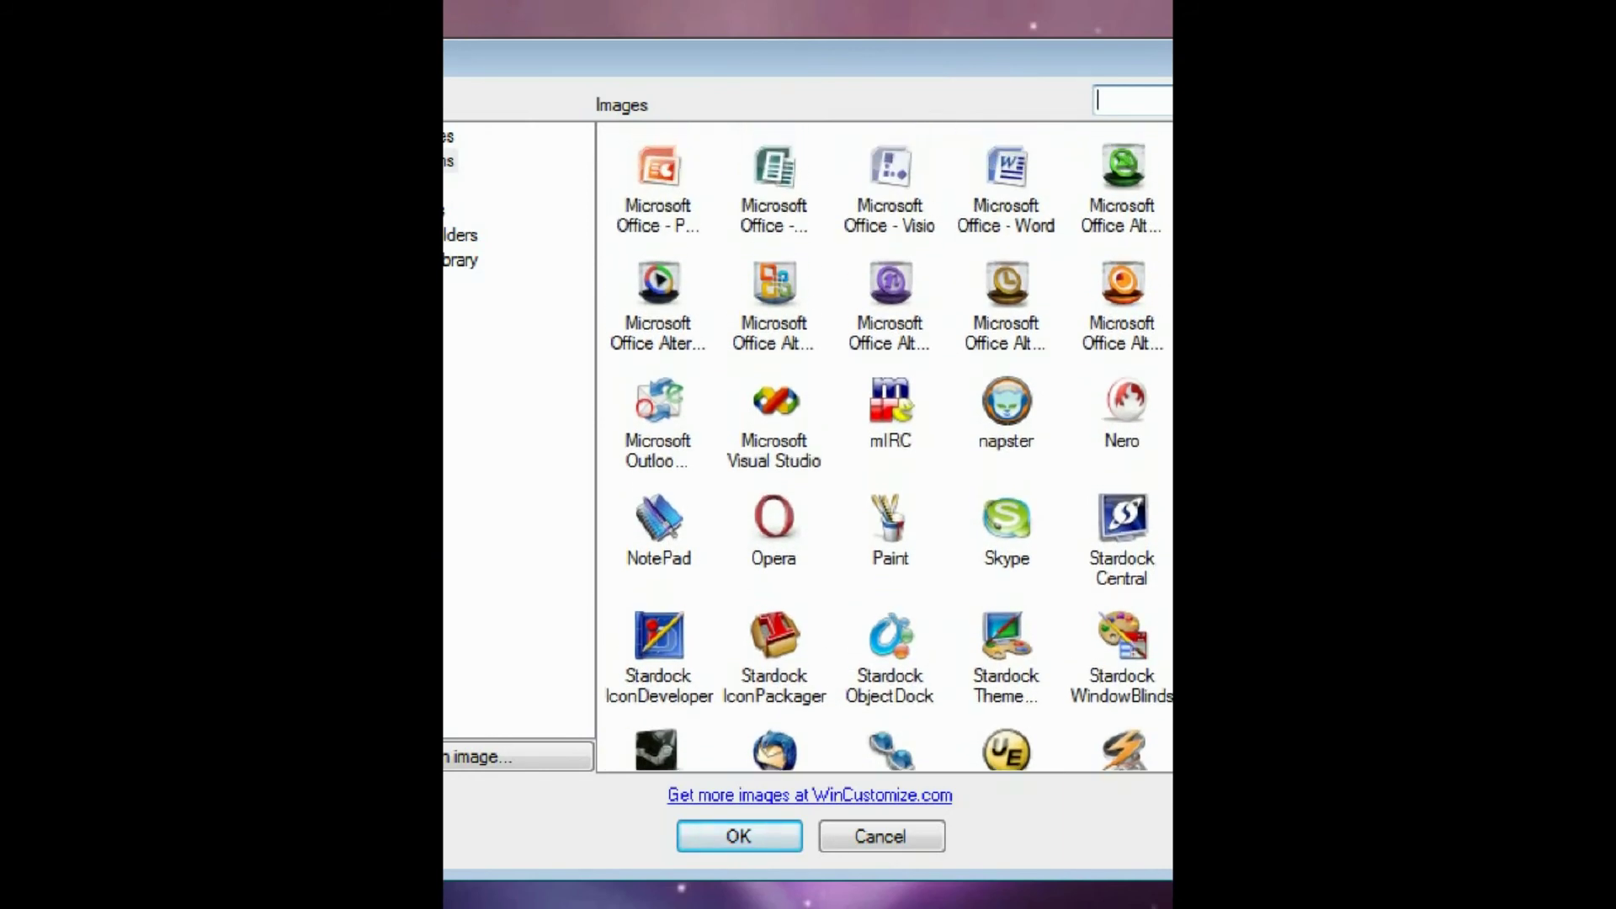
left_click_drag(1009, 74, 830, 72)
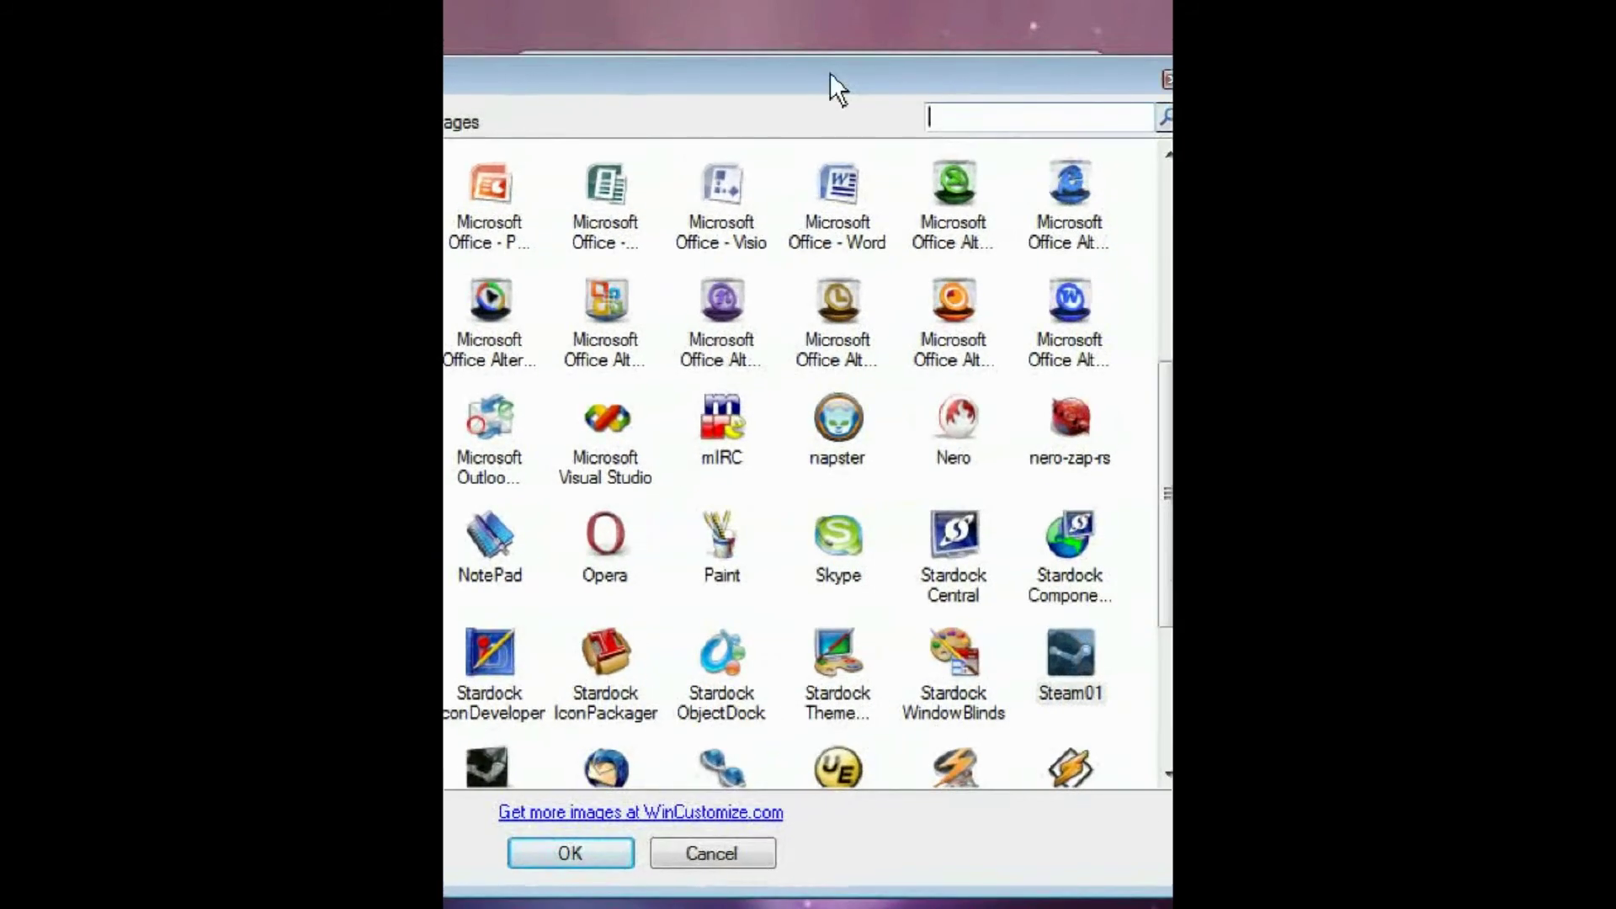
left_click(1077, 430)
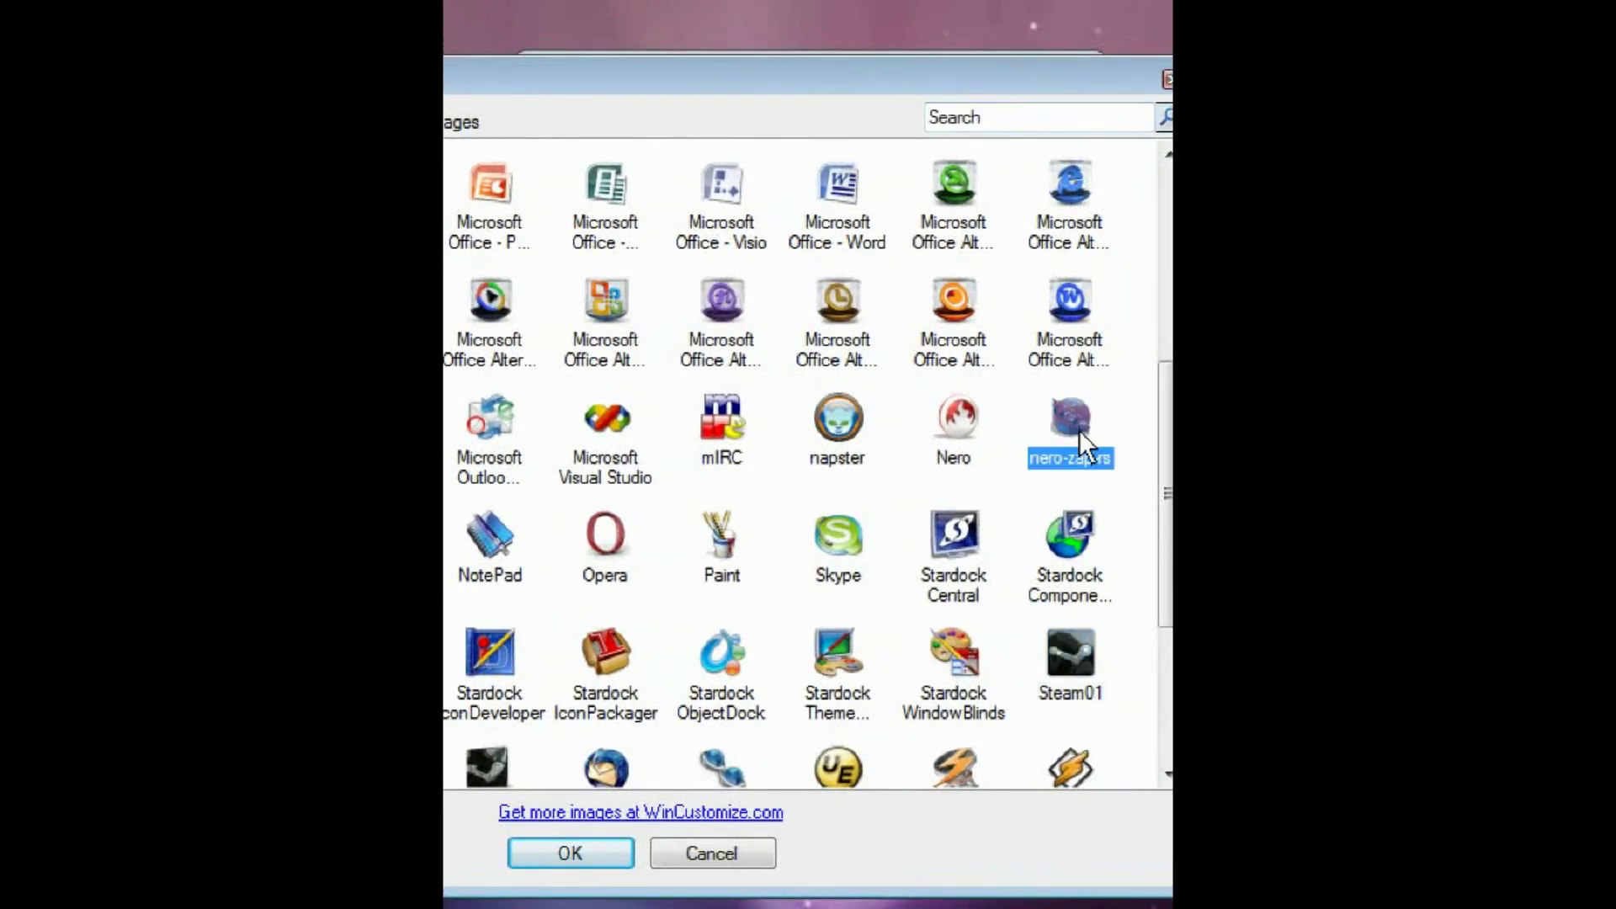
left_click(555, 853)
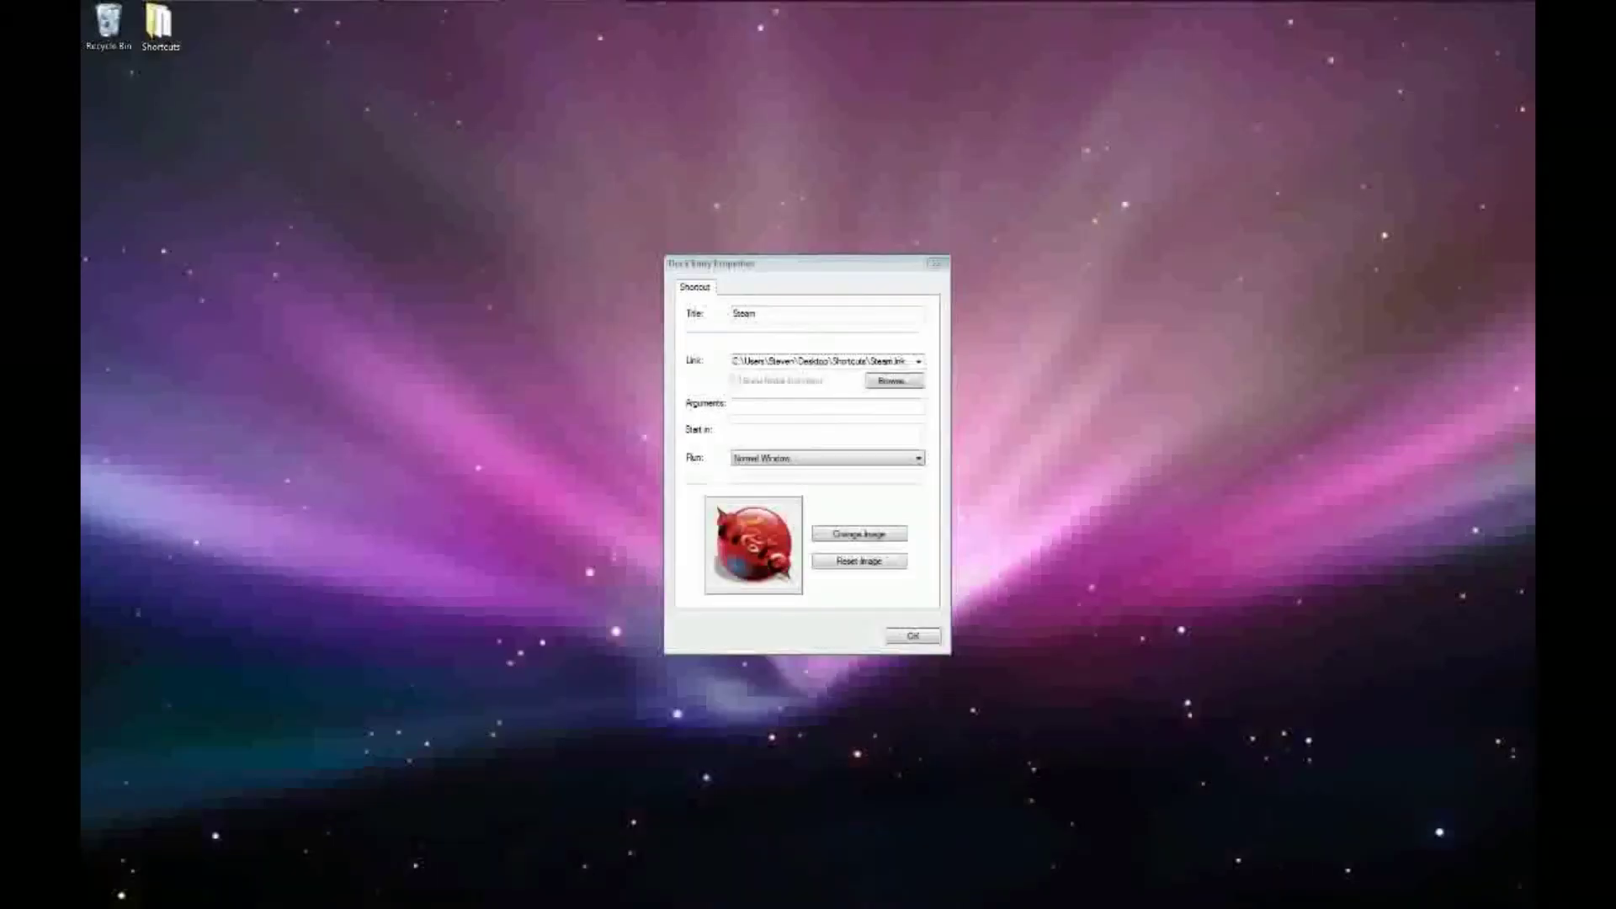
left_click(843, 269)
Step: Save the Nero change, then reopen Steam's properties and switch its image to Steam01
left_click(901, 639)
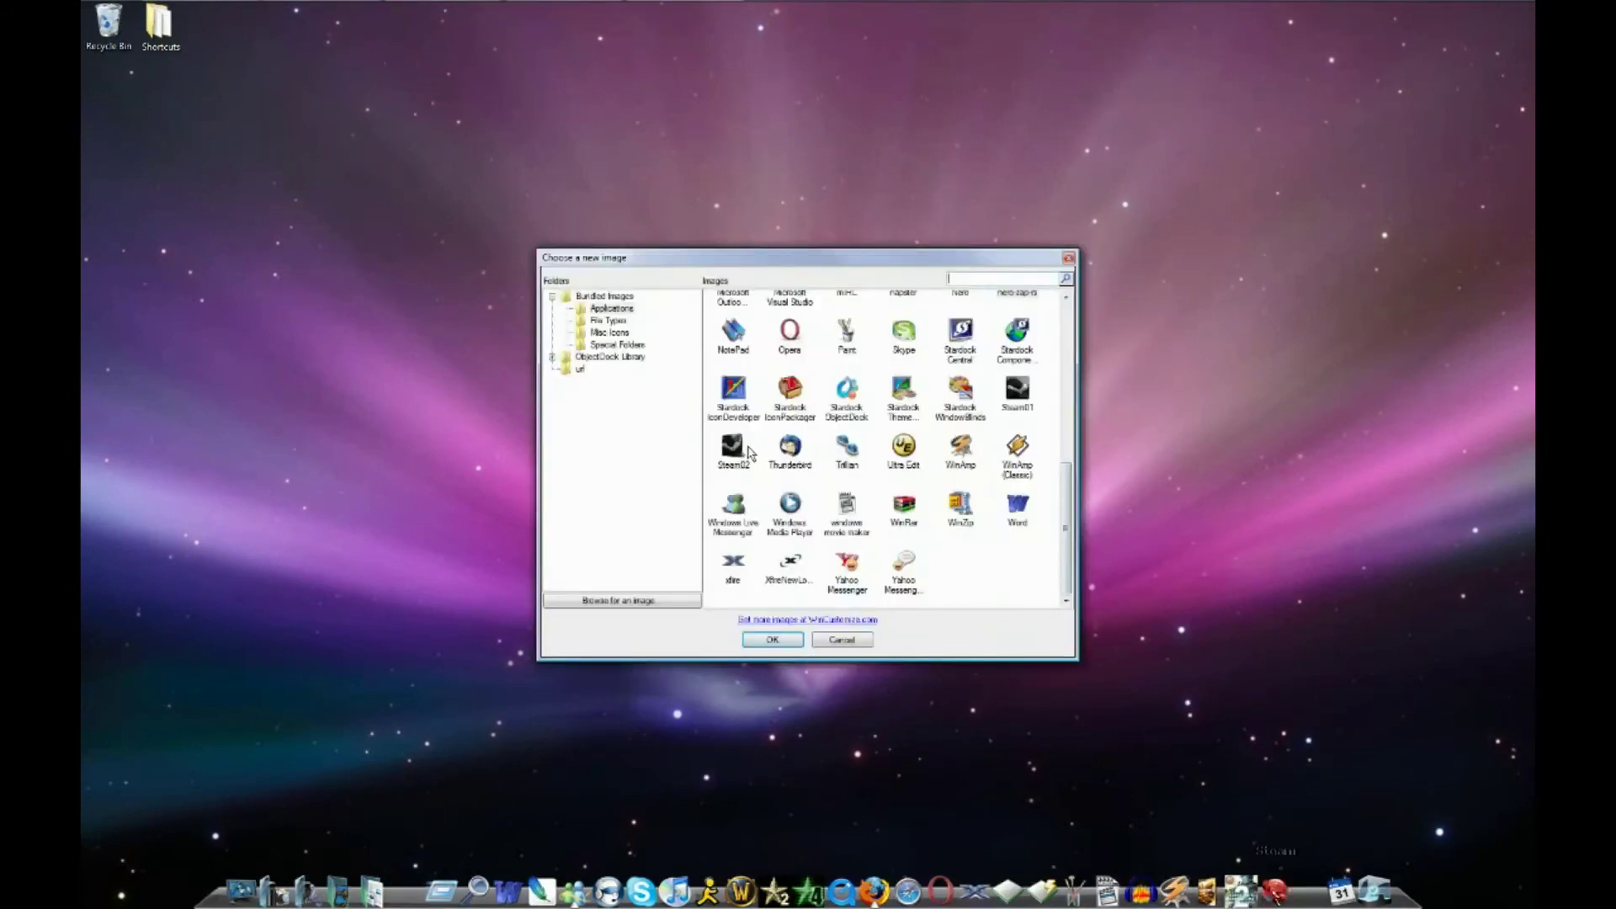
right_click(1275, 886)
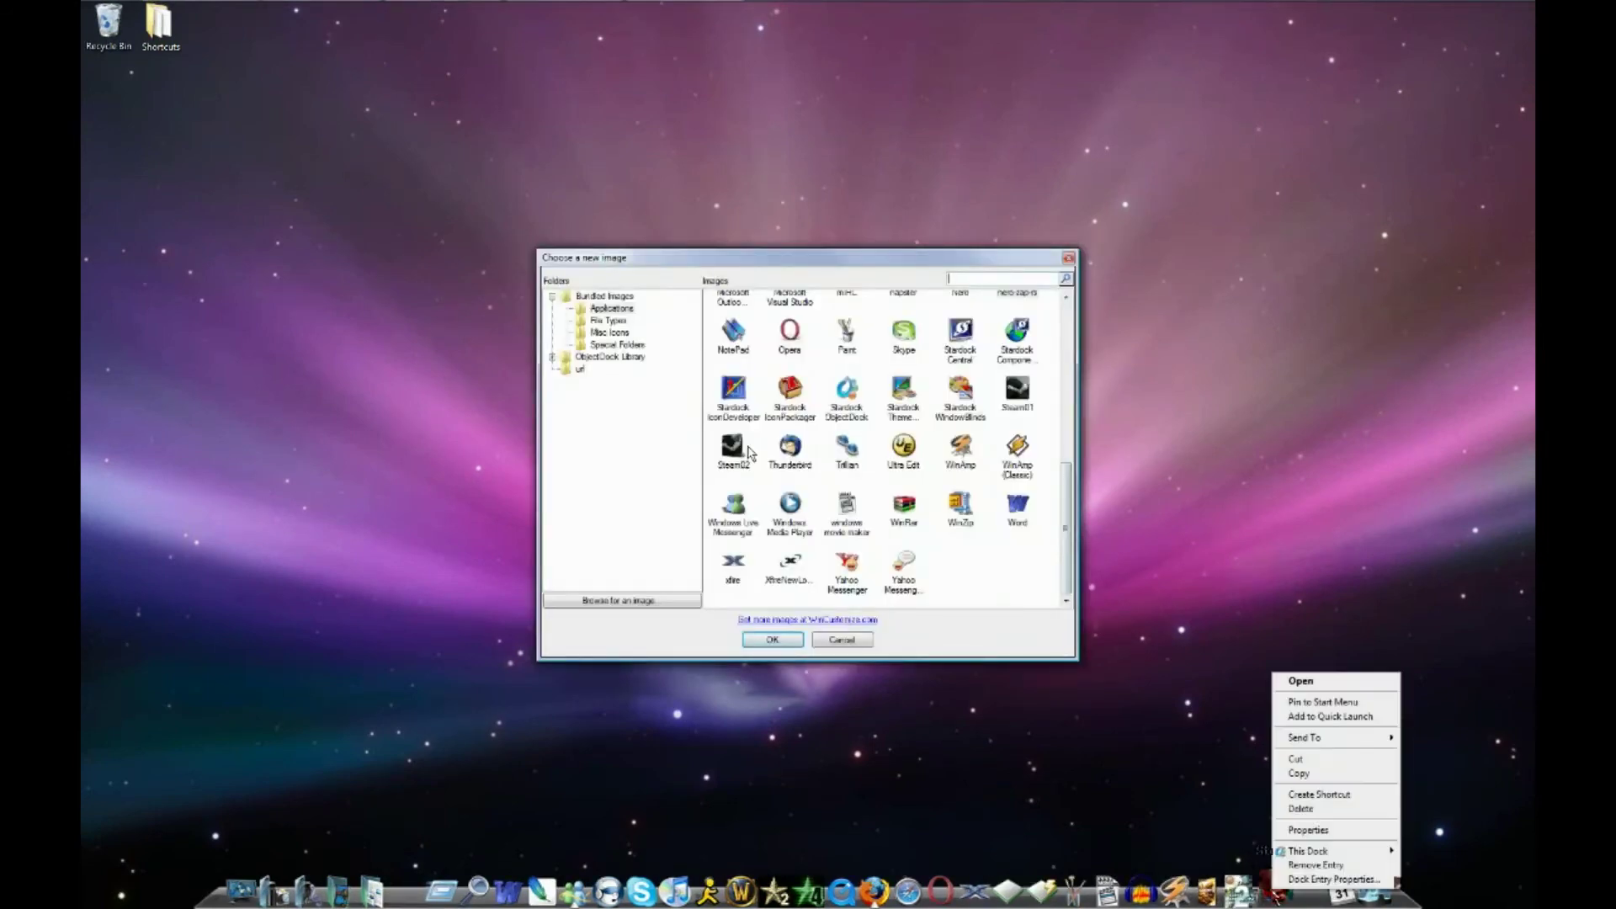
left_click(1330, 880)
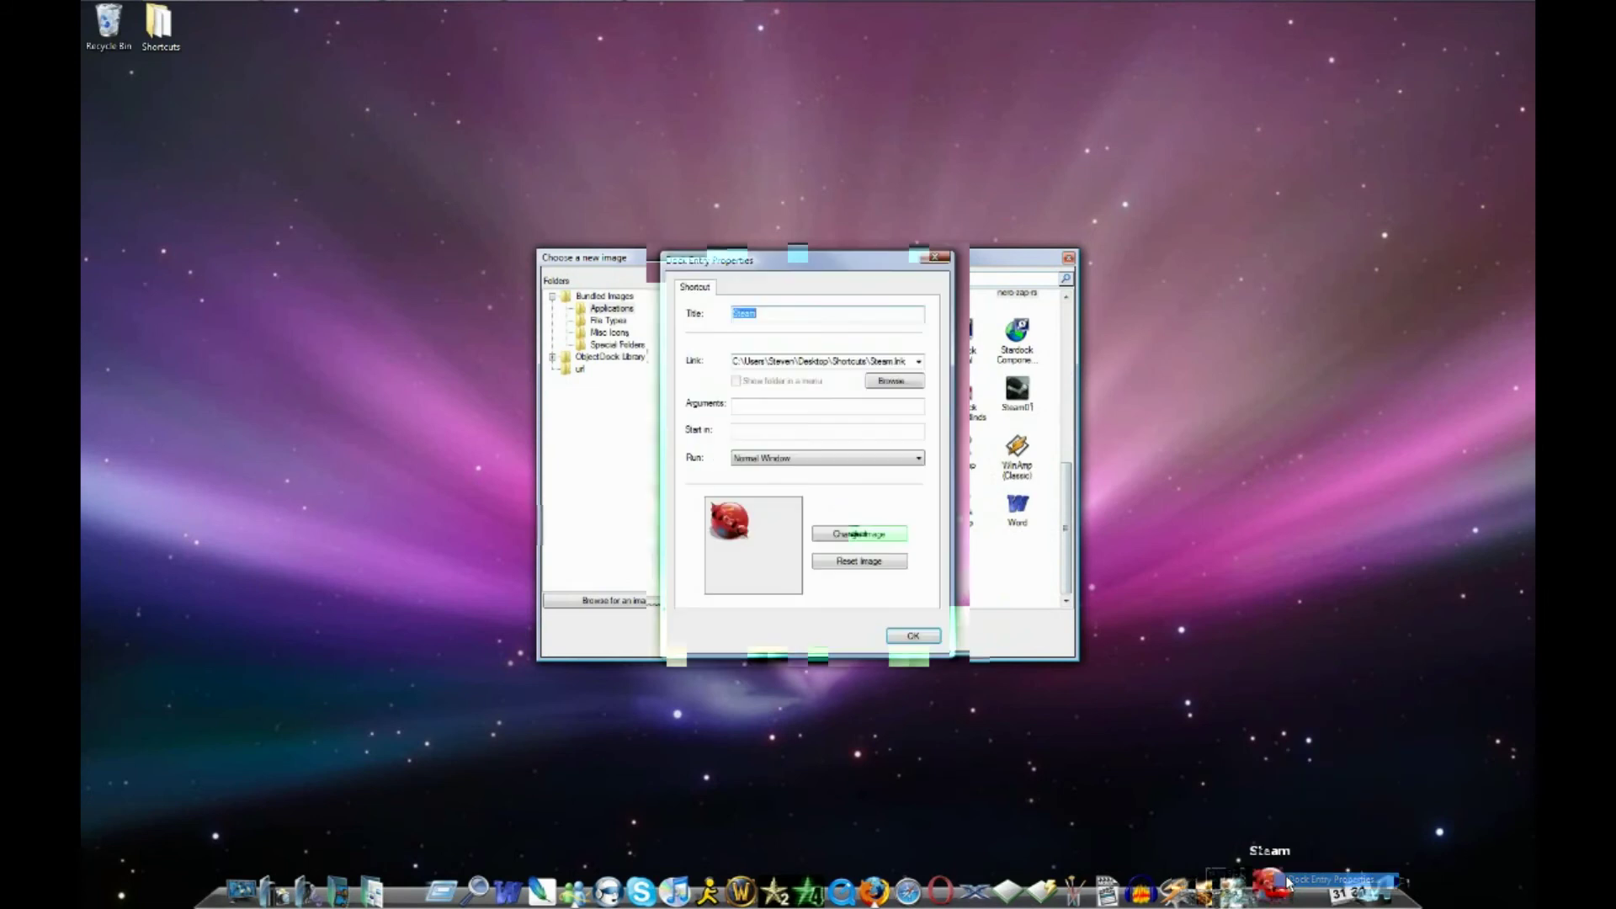
left_click(854, 533)
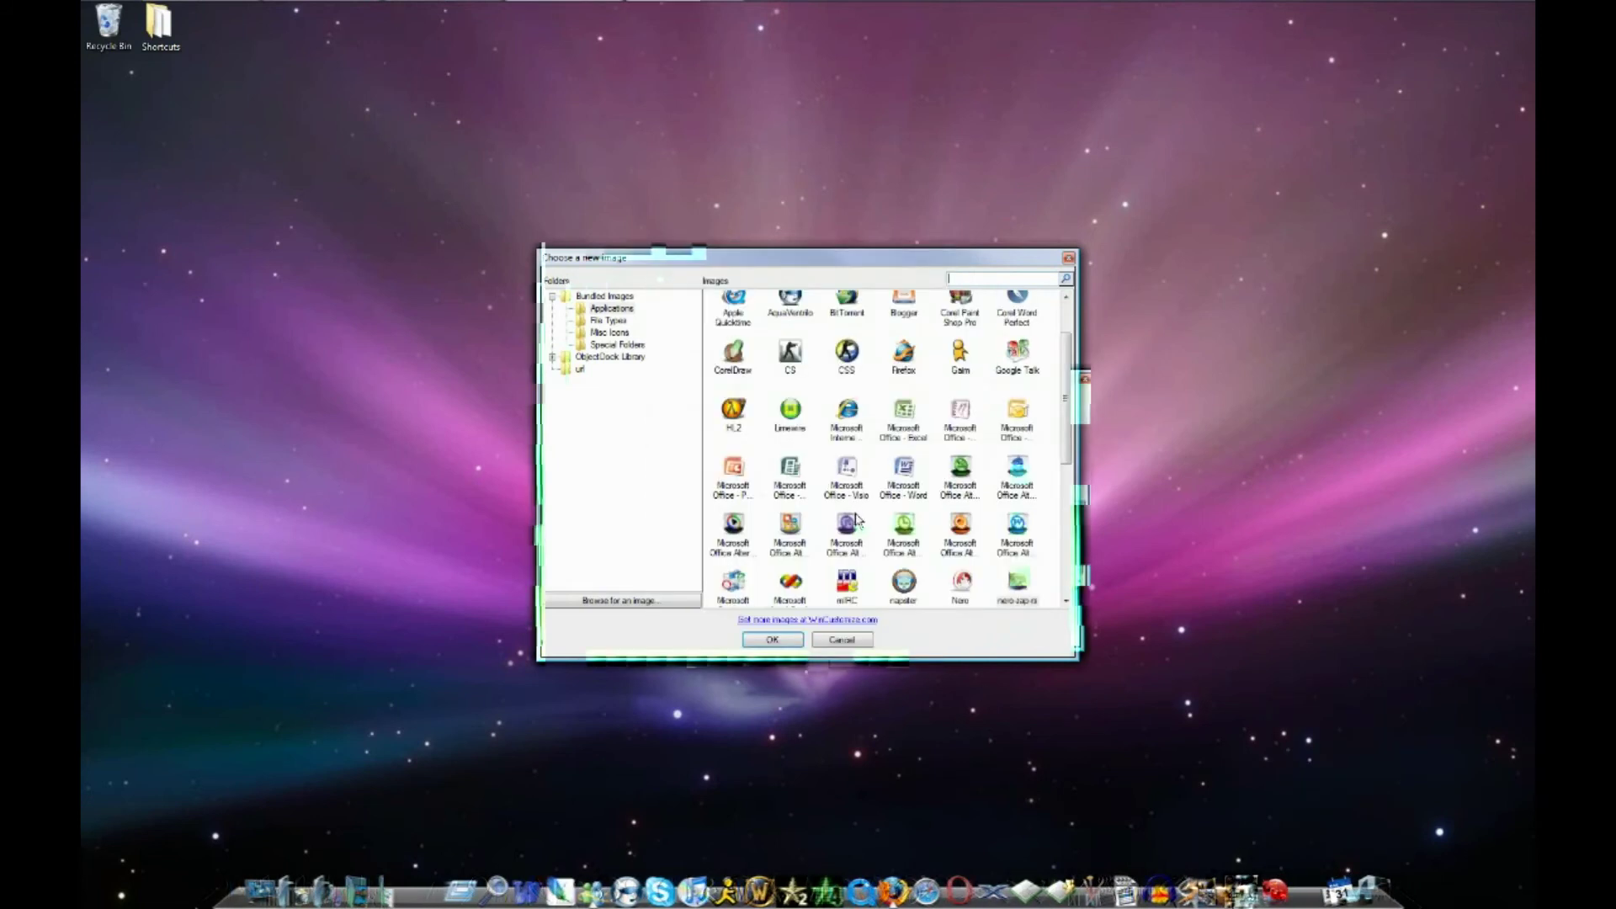
scroll(1061, 424, "down", 3)
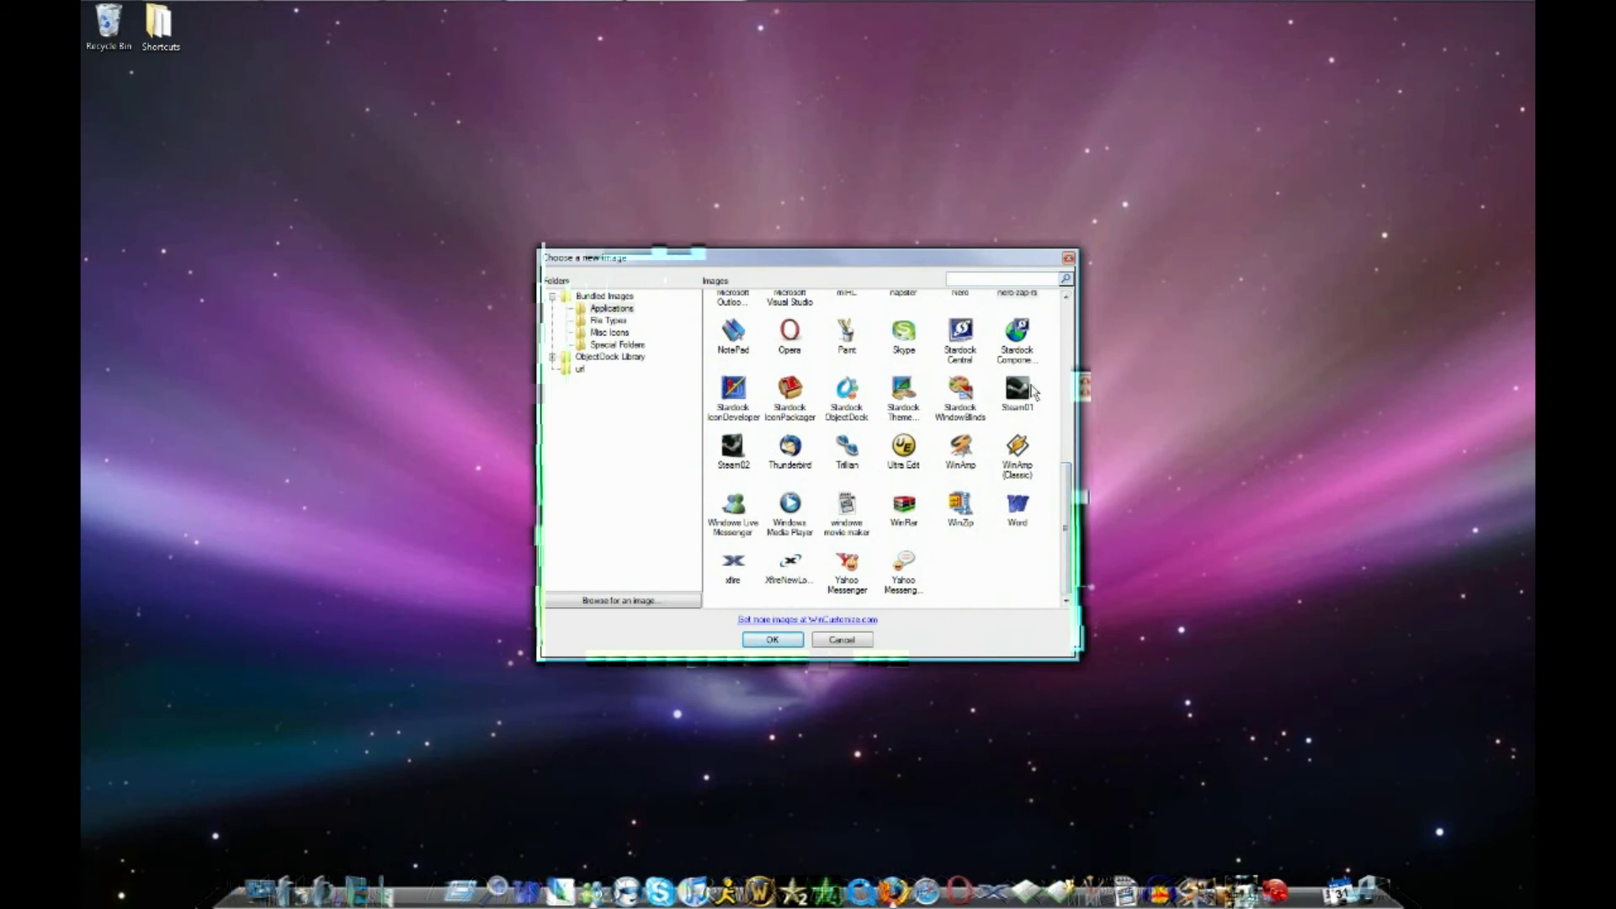
left_click(1033, 393)
left_click(798, 640)
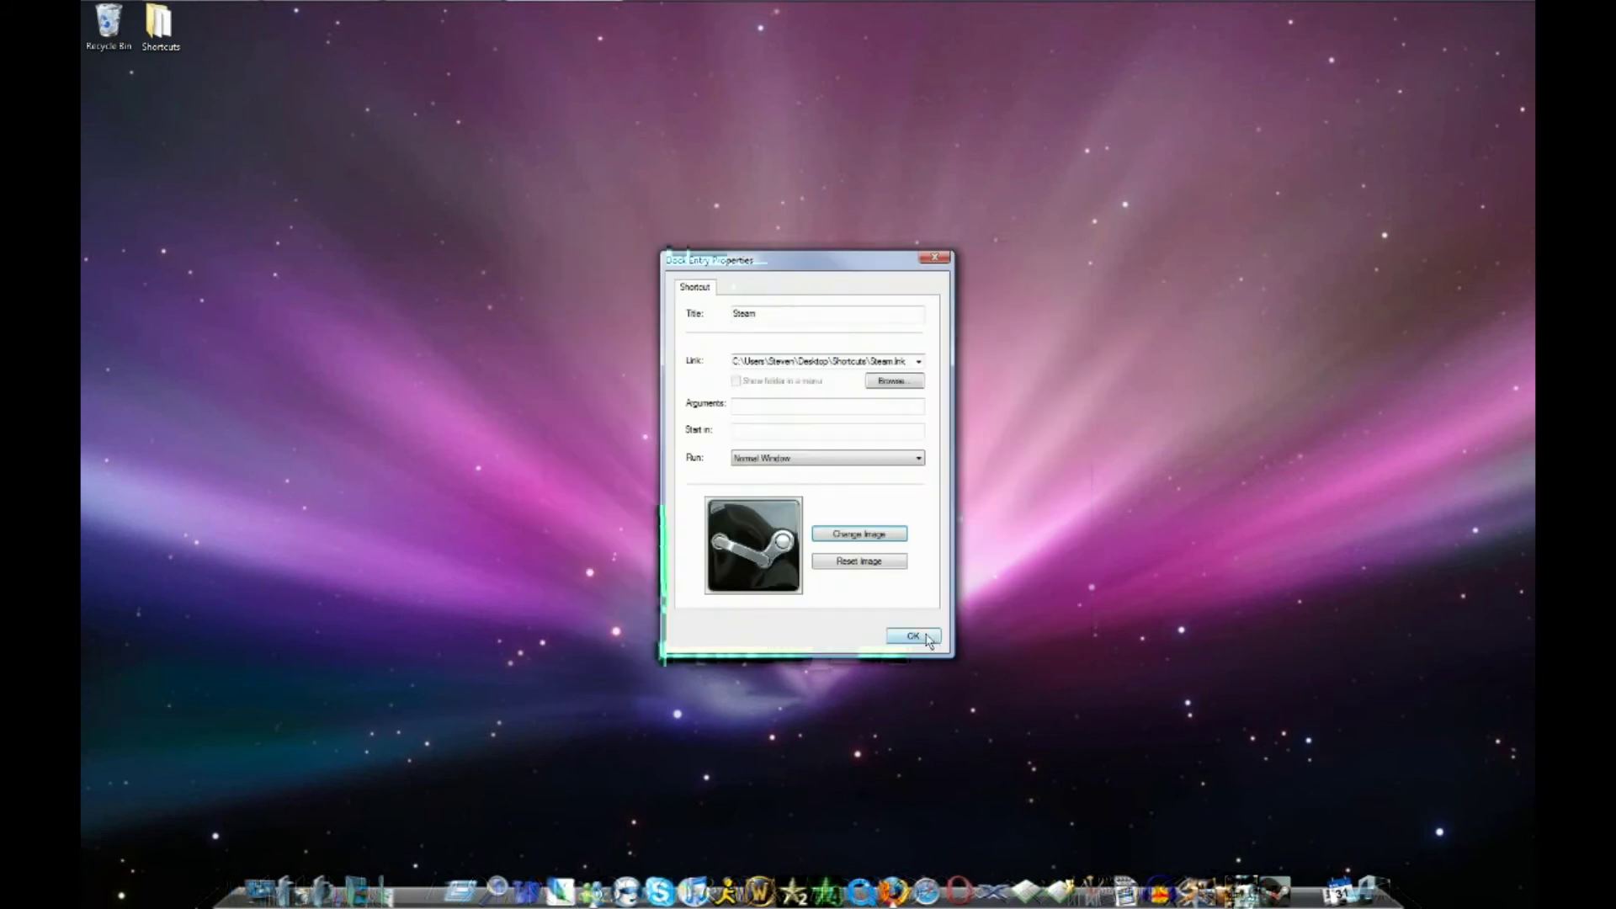
Step: Confirm the Steam dock entry's properties, then drag Call of Duty 4 - Modern Warfare off the dock
left_click(928, 639)
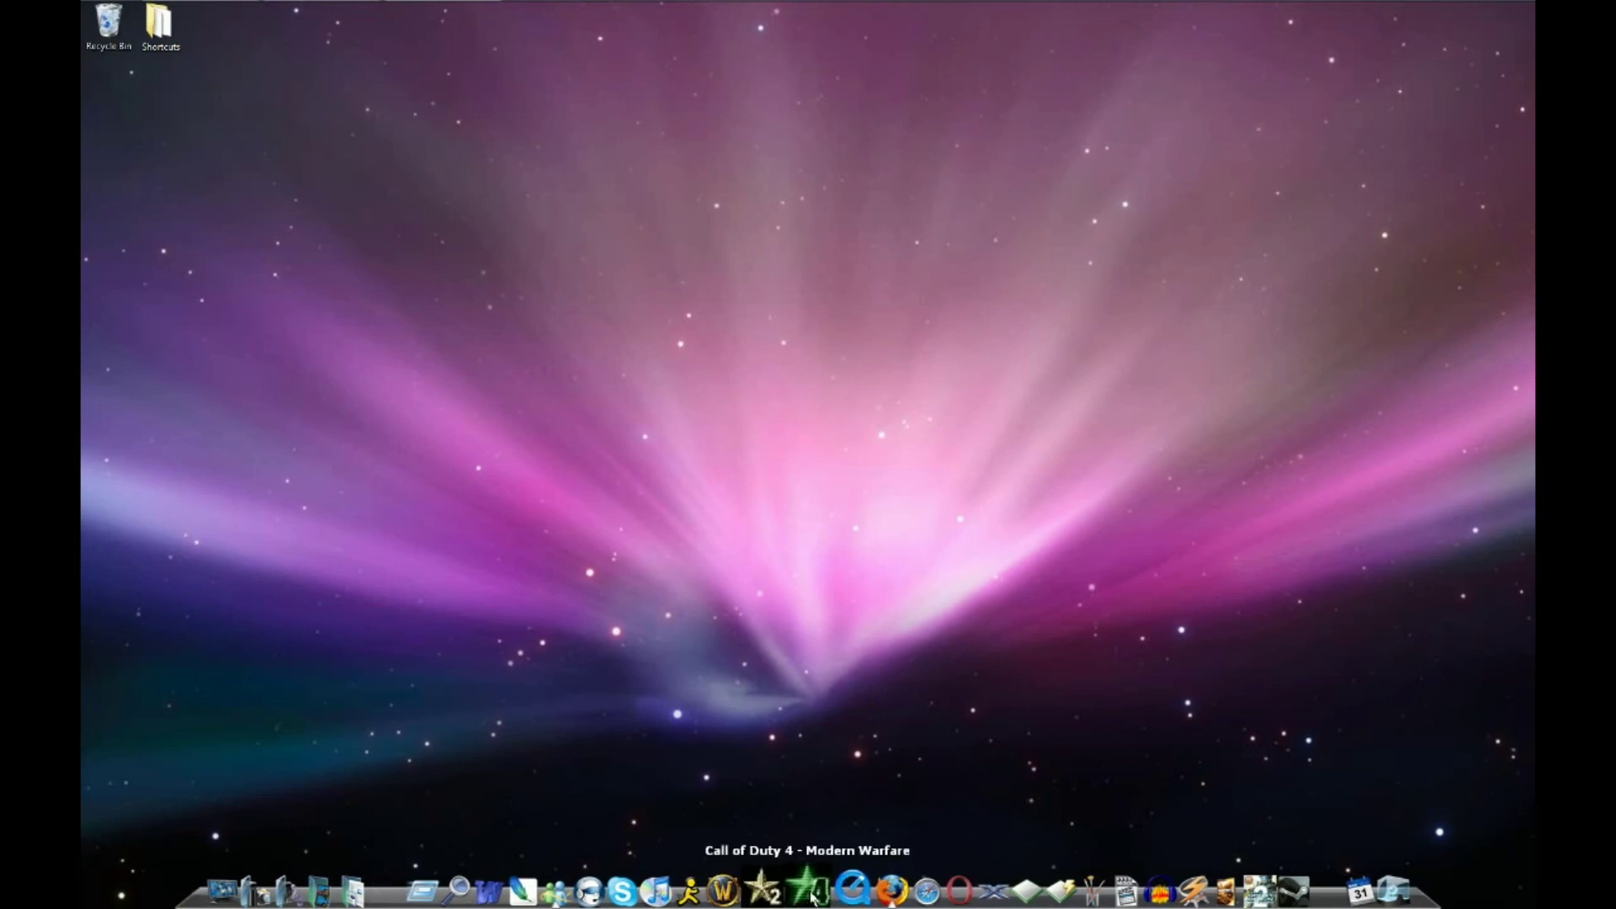
left_click_drag(812, 897, 829, 726)
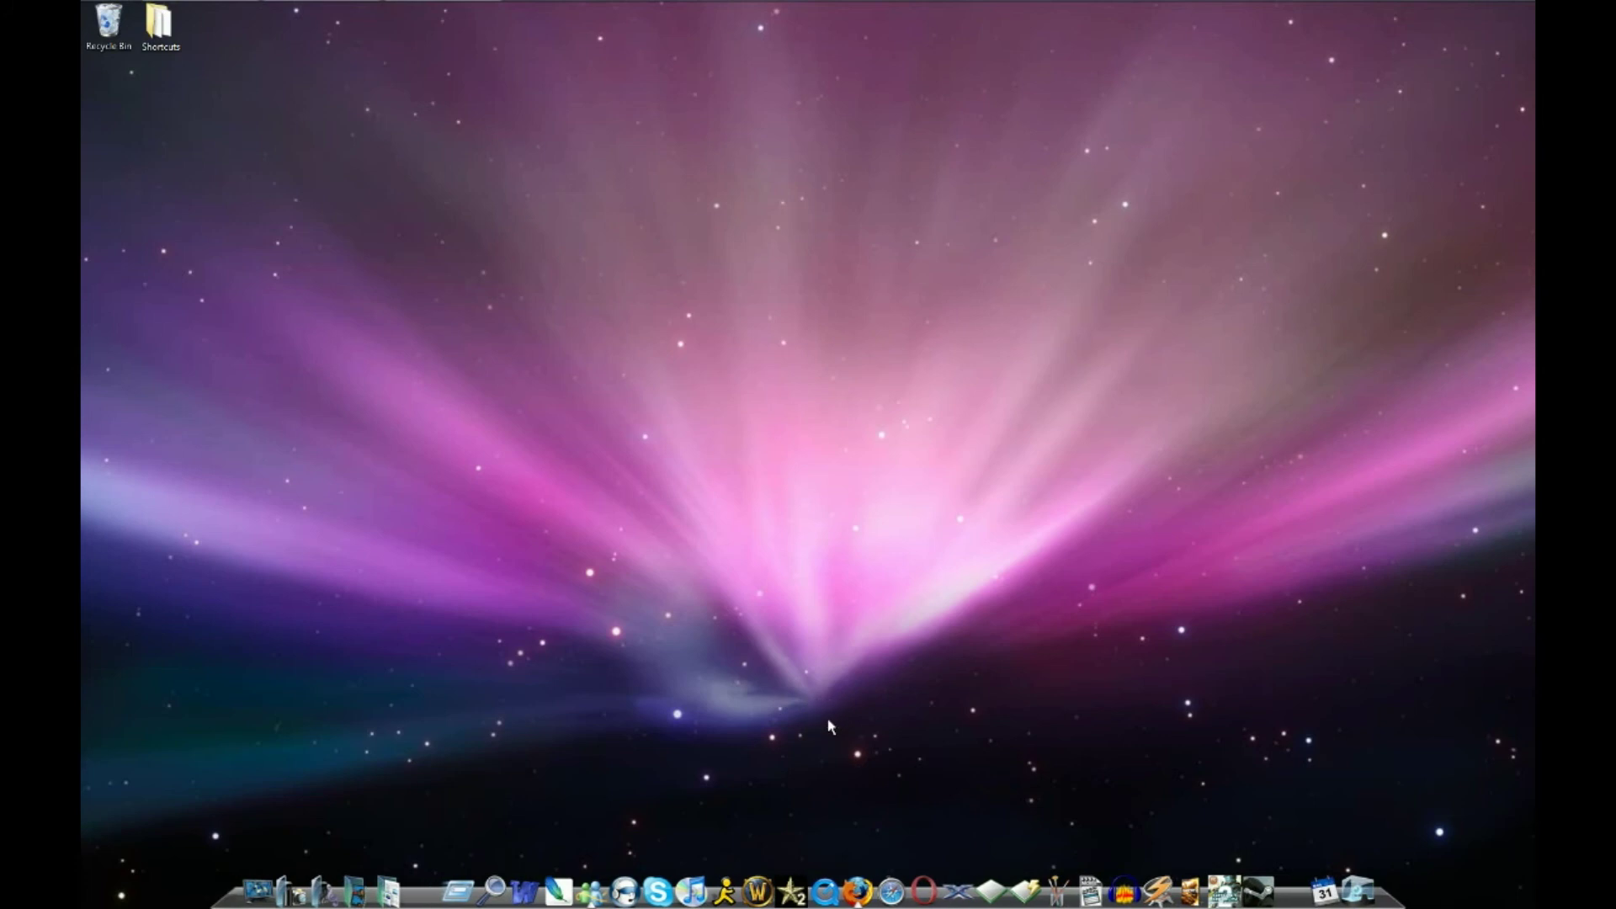
double_click(178, 40)
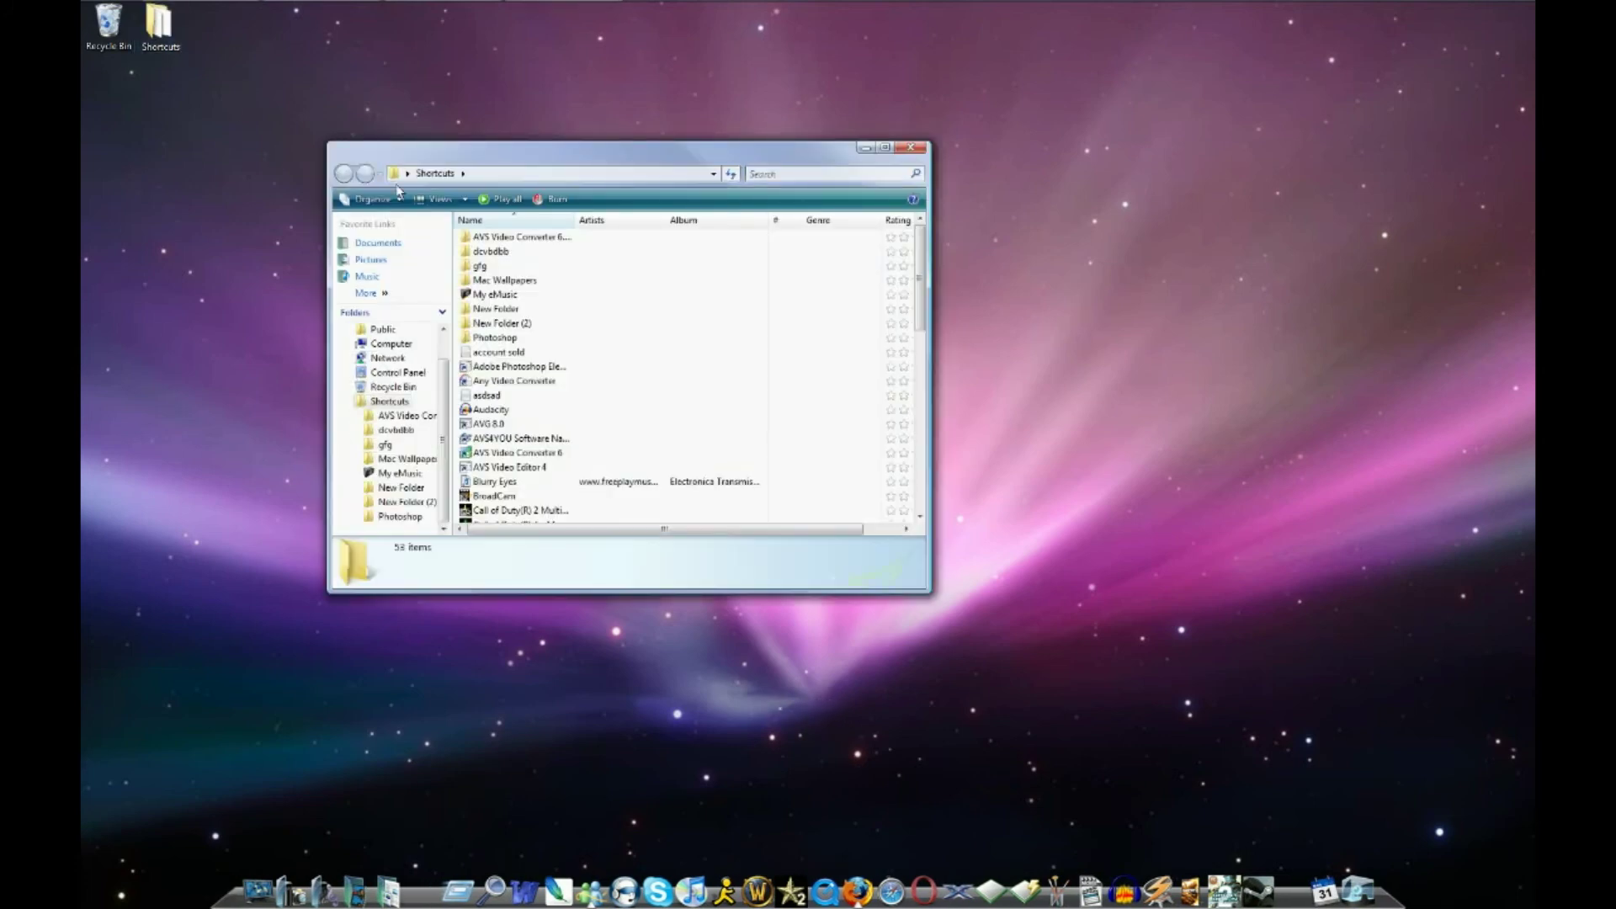
left_click(509, 381)
scroll(518, 471, "down", 10)
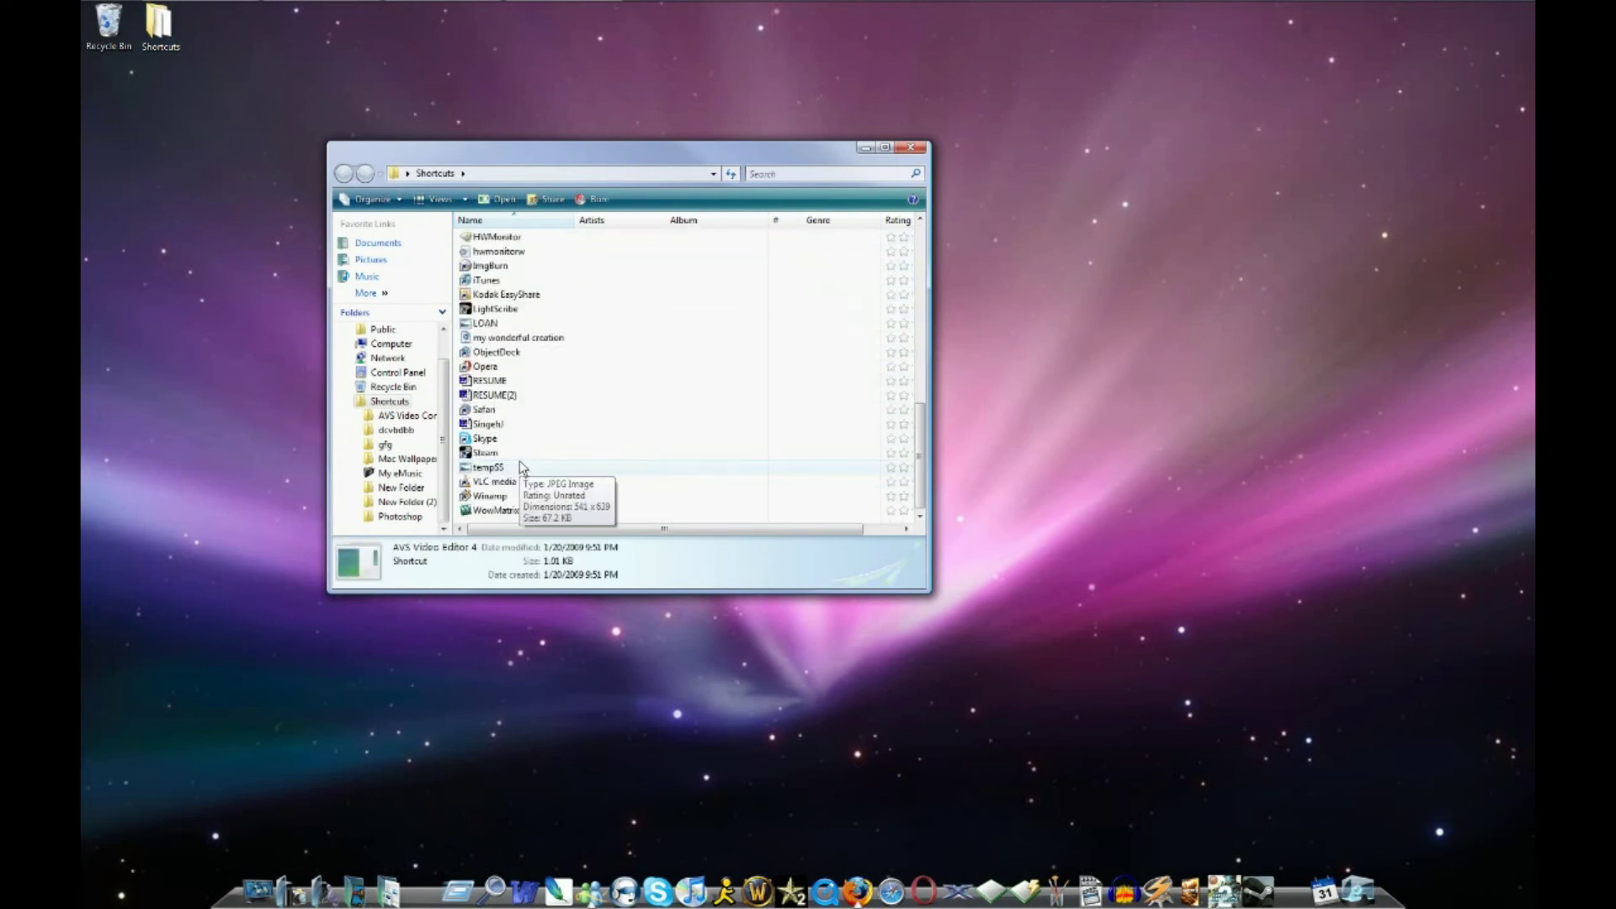
scroll(515, 421, "up", 5)
scroll(512, 389, "up", 3)
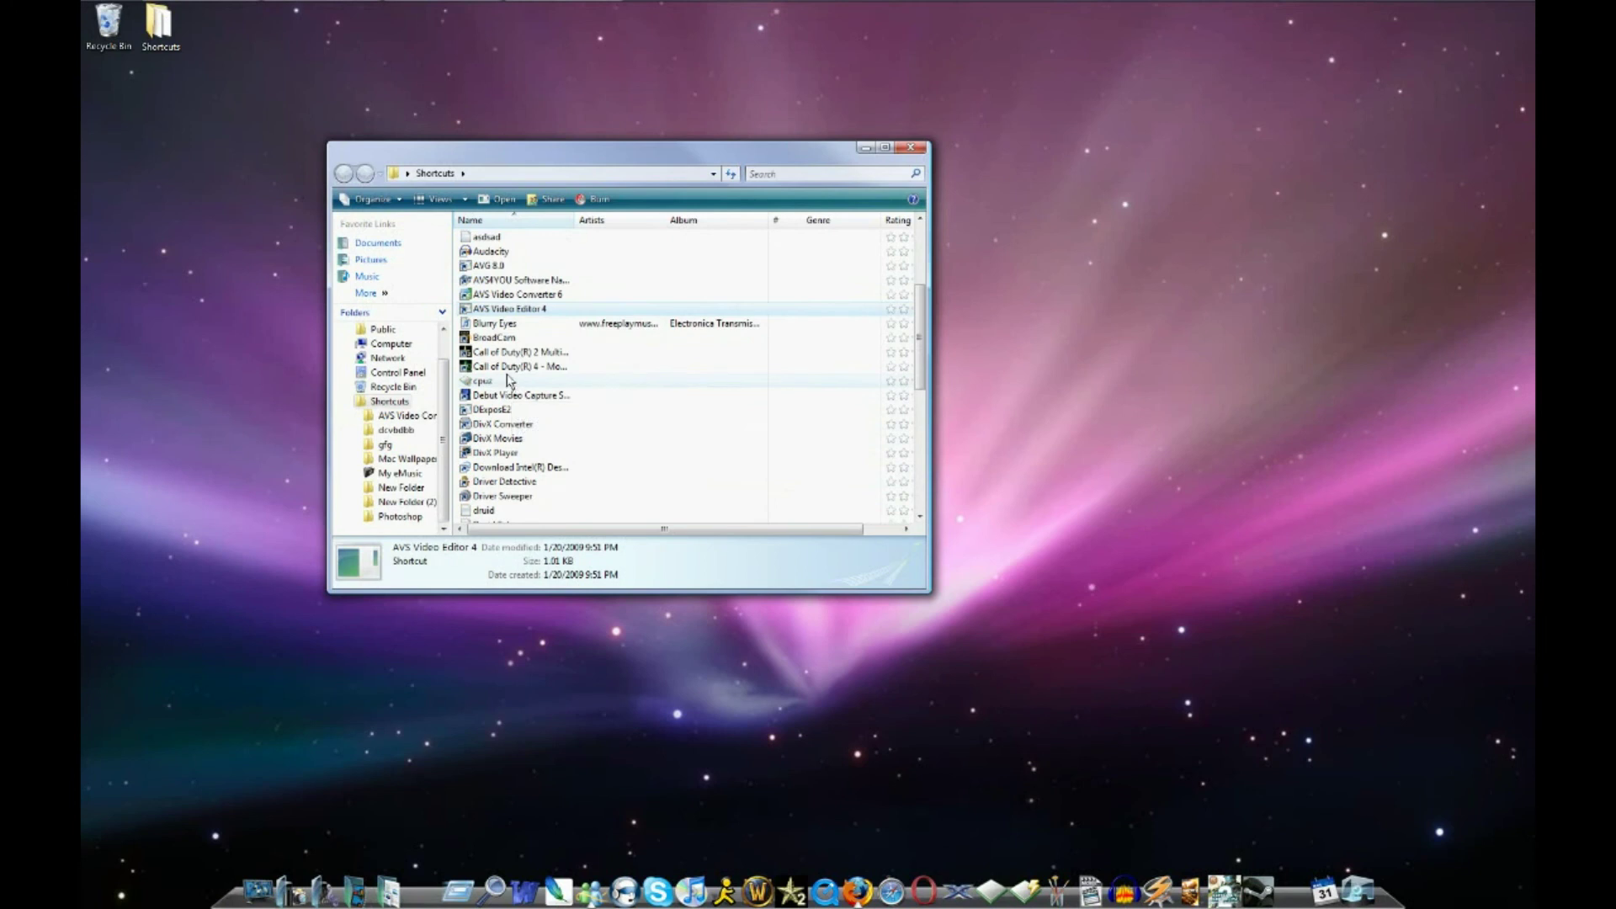
scroll(530, 421, "down", 4)
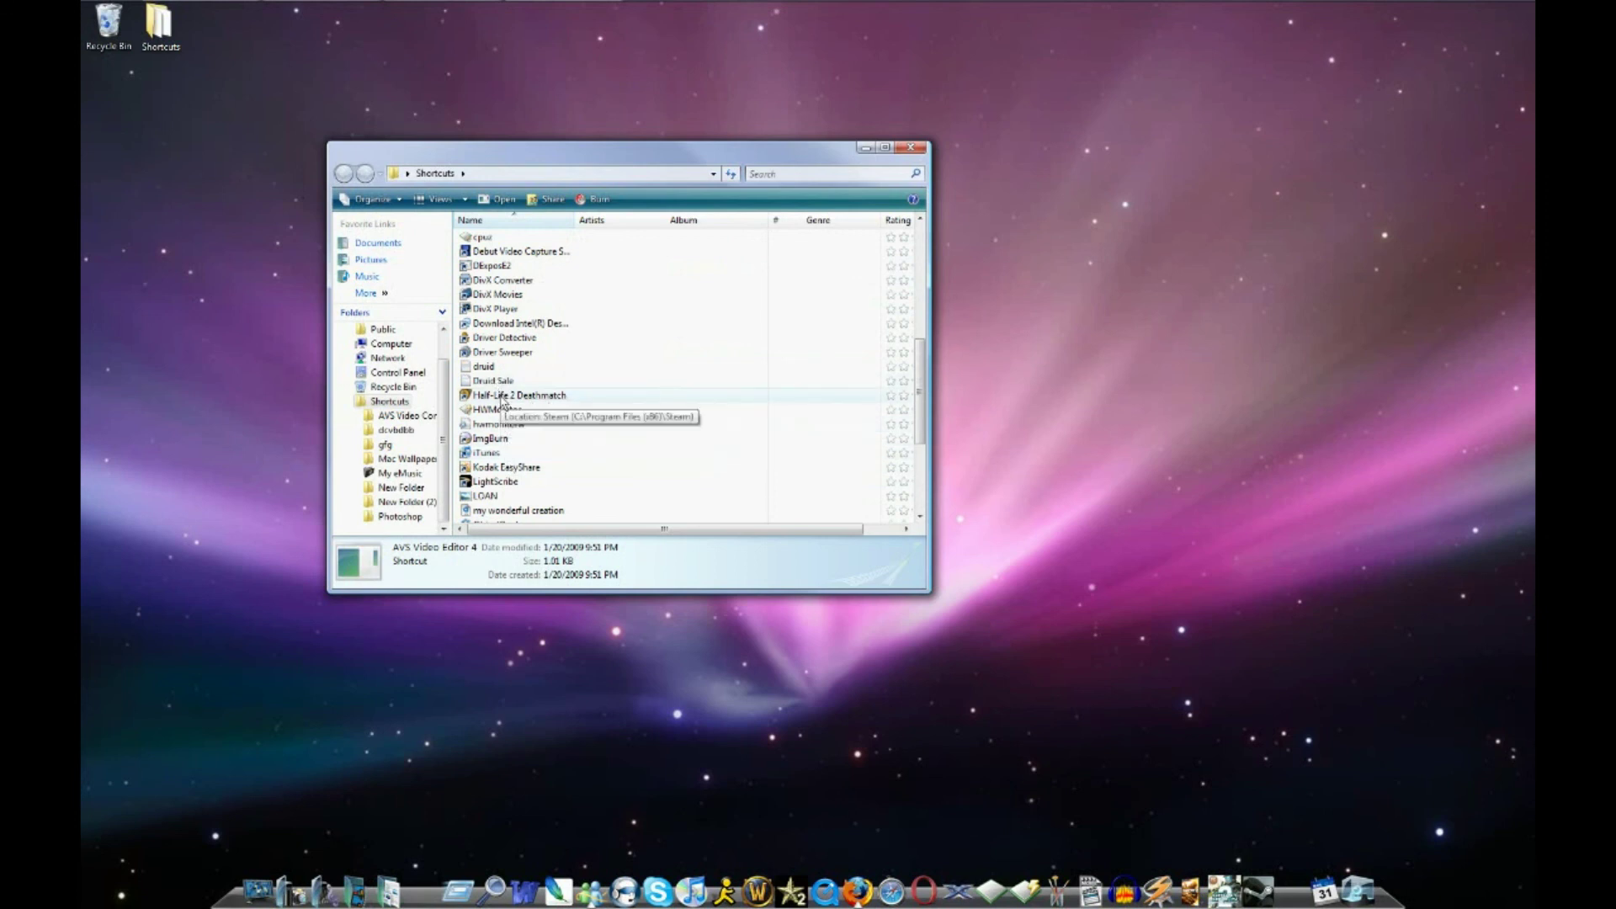
left_click_drag(503, 397, 1283, 902)
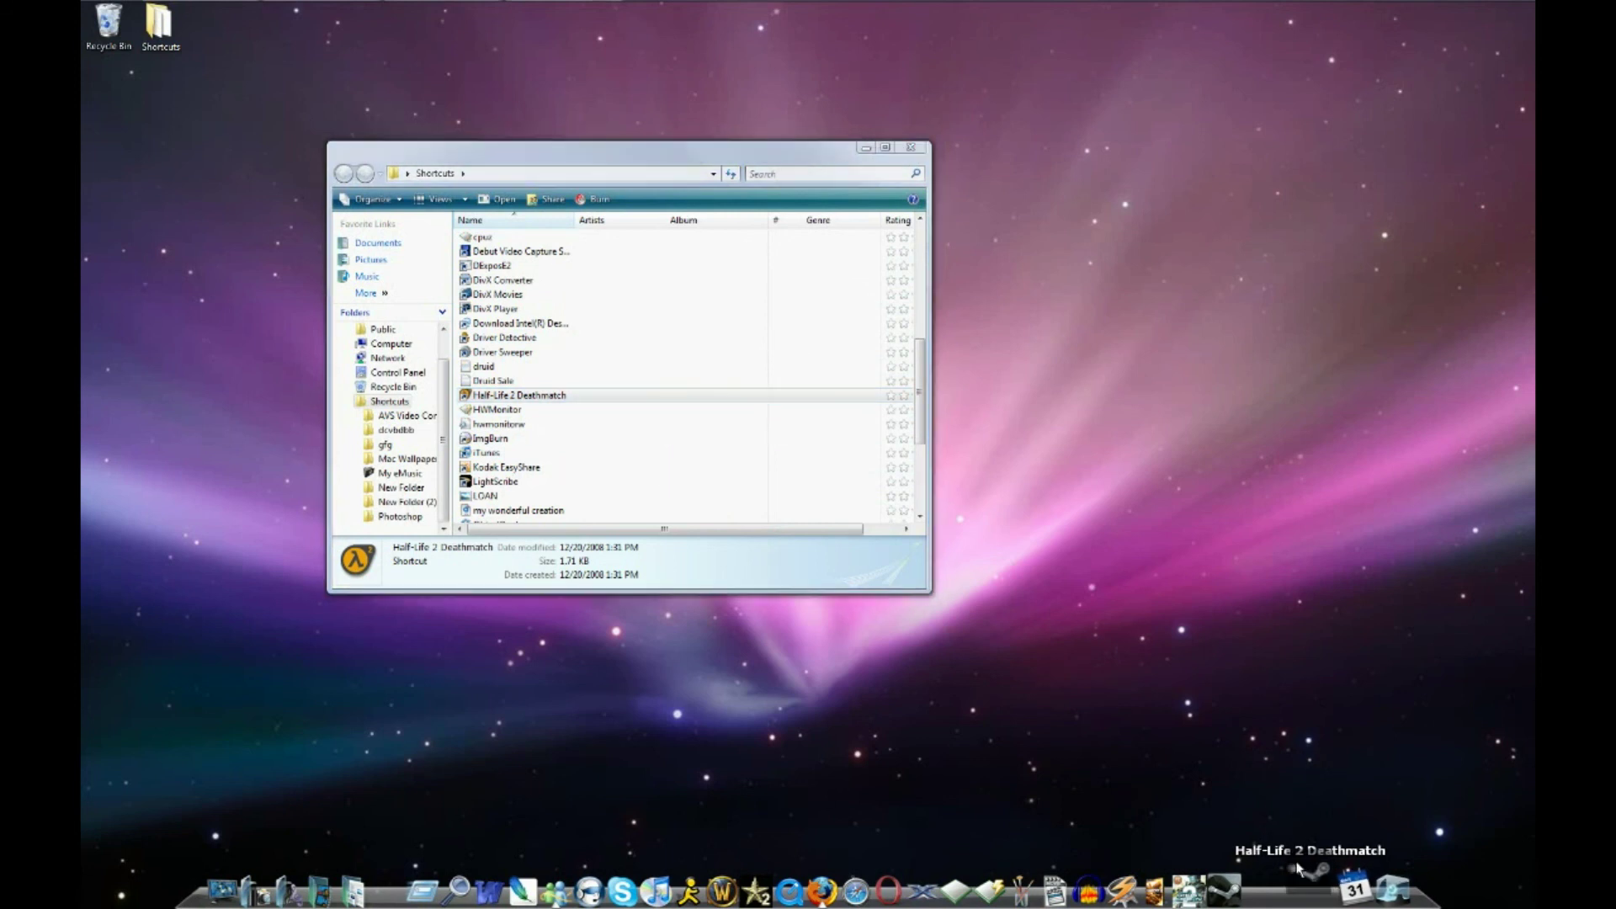
left_click_drag(1313, 893, 1231, 722)
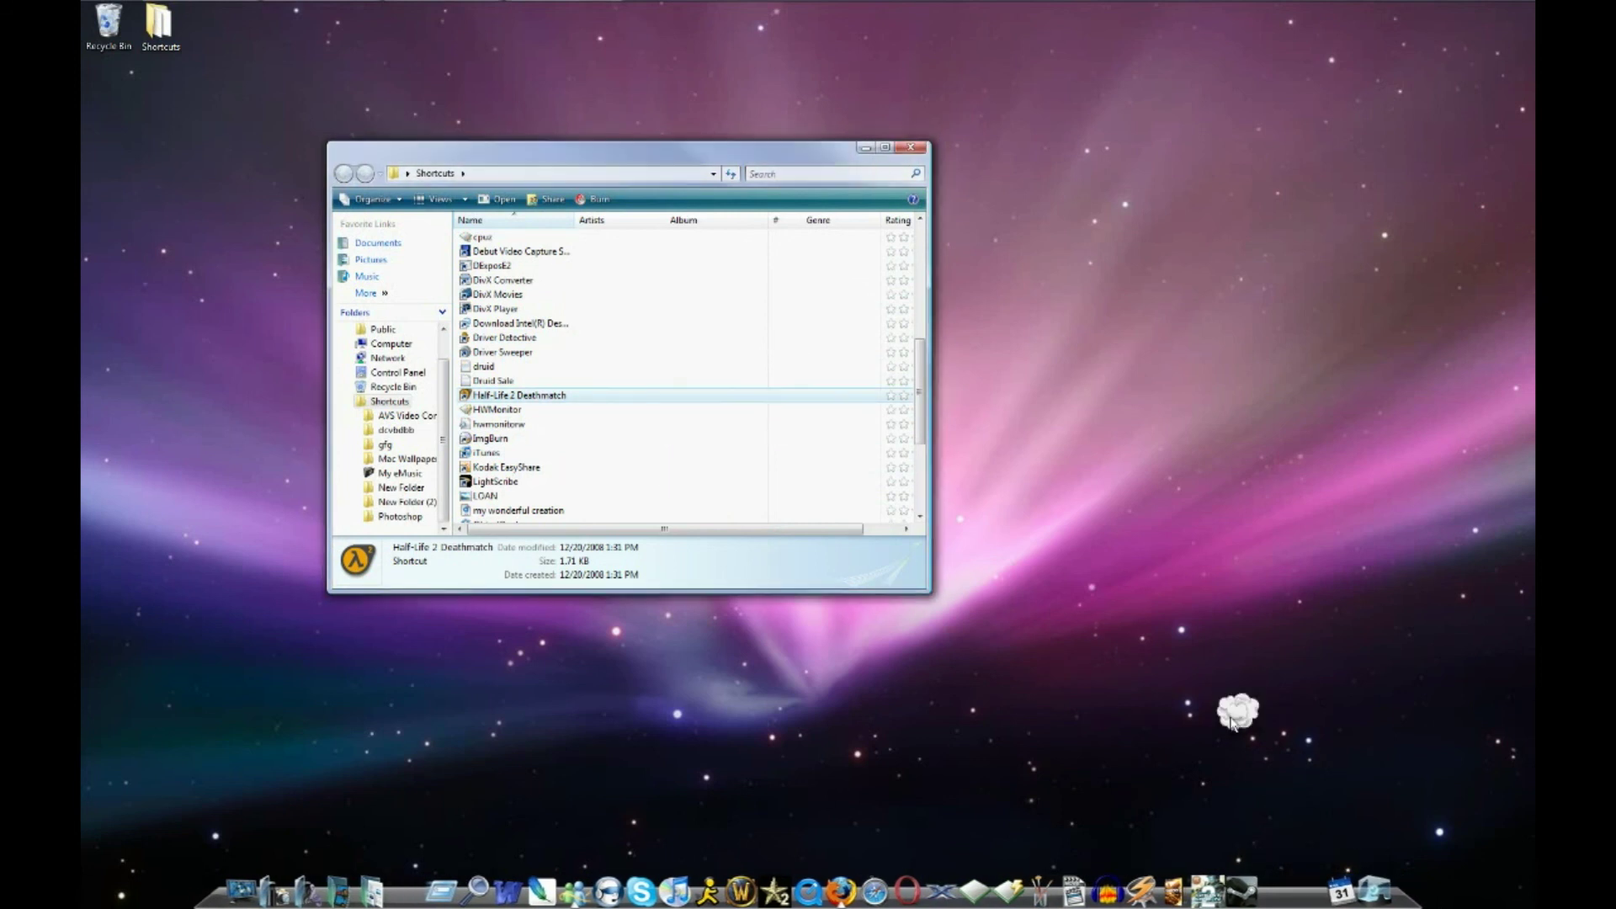
left_click(913, 149)
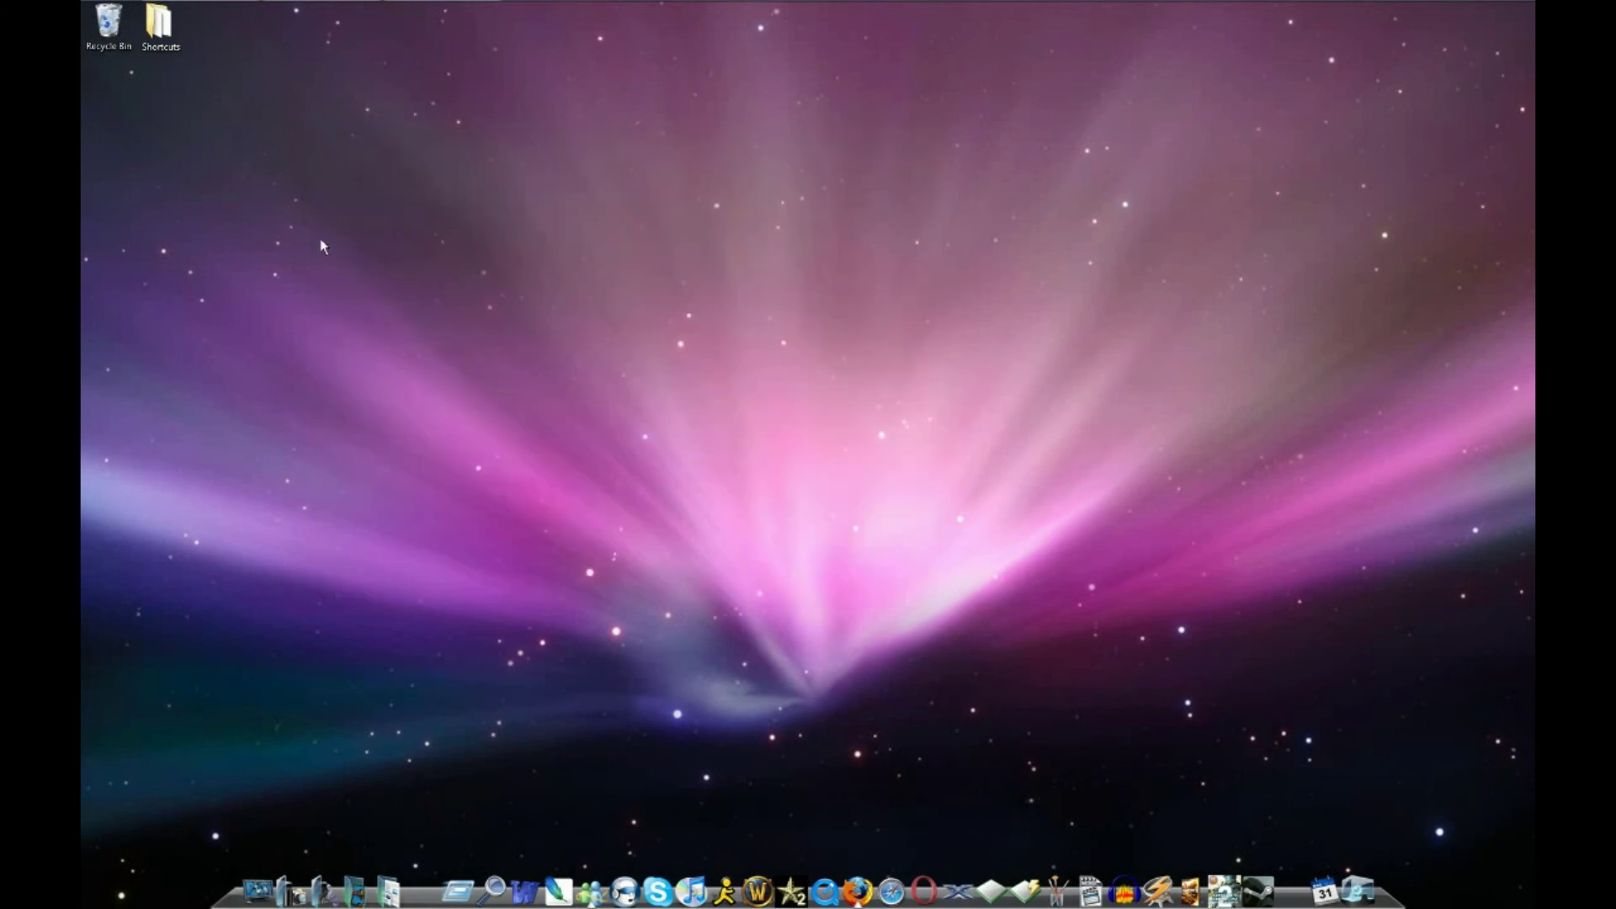